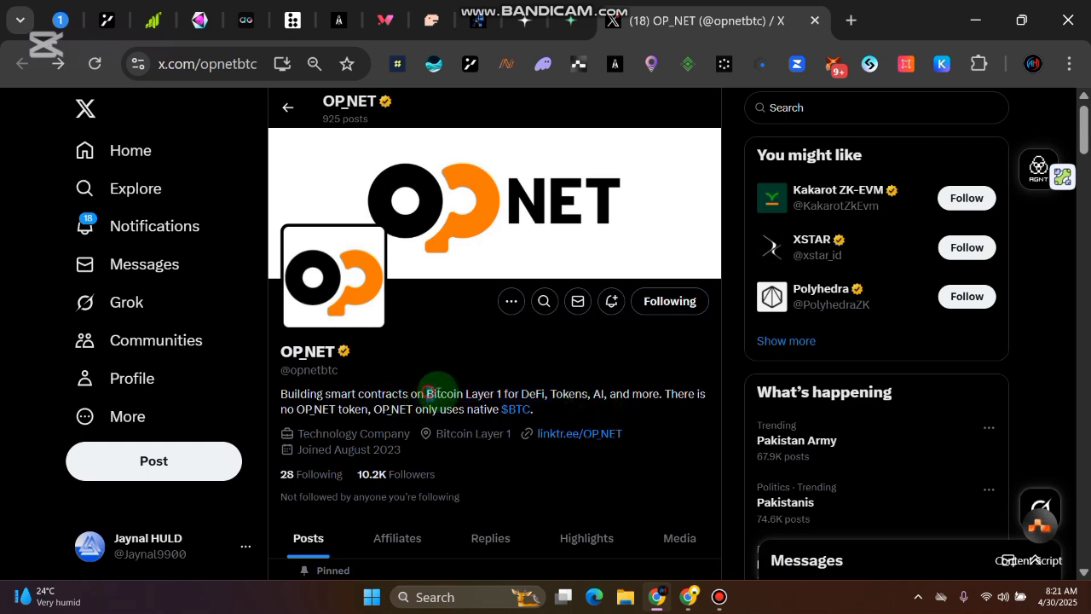
# - Read the OP_NET profile bio on X about Bitcoin Layer 1 smart contracts and native BTC use
pyautogui.moveTo(429, 393); pyautogui.dragTo(509, 392)
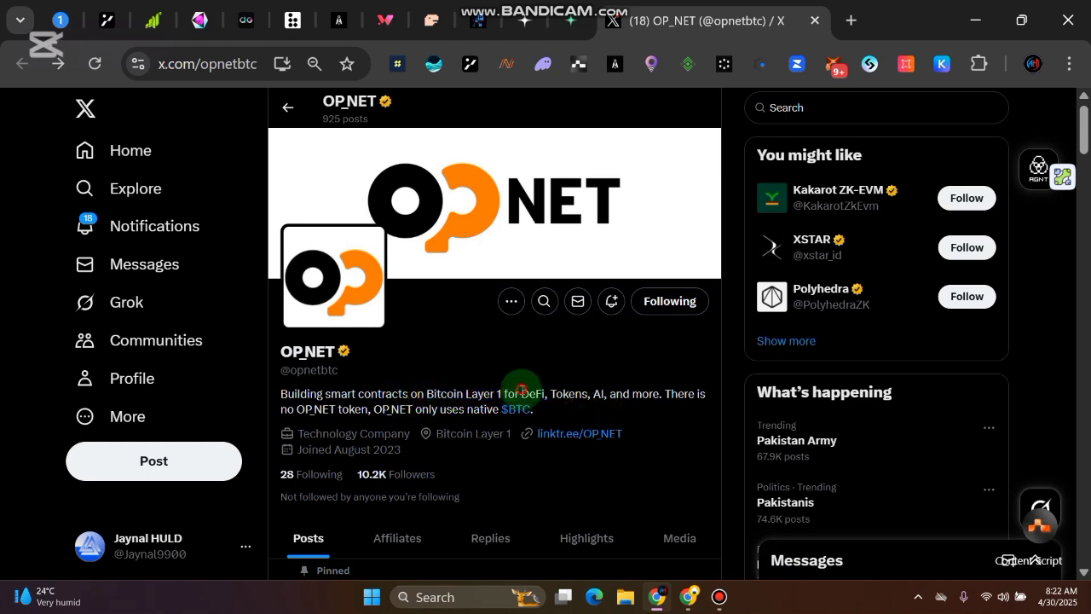
pyautogui.click(601, 393)
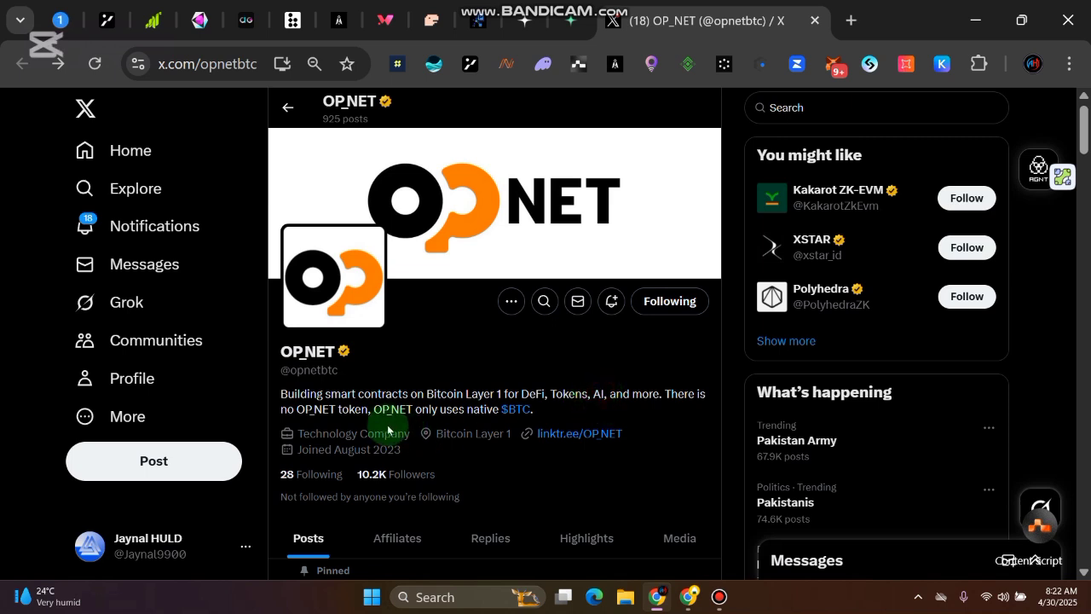
pyautogui.moveTo(381, 410); pyautogui.dragTo(443, 415)
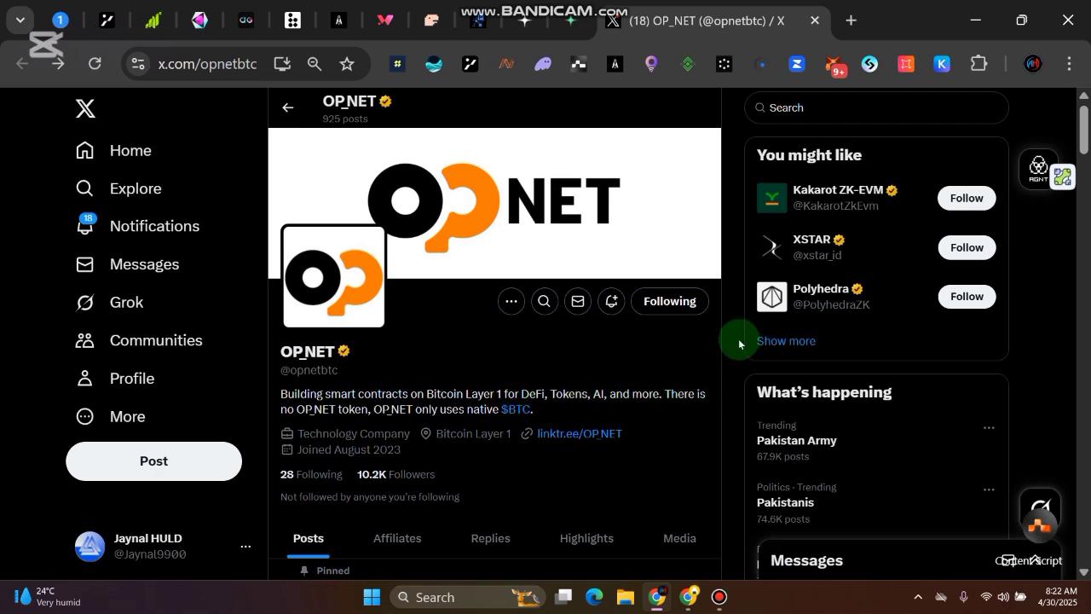
pyautogui.scroll(-3, 739, 343)
pyautogui.scroll(3, 741, 341)
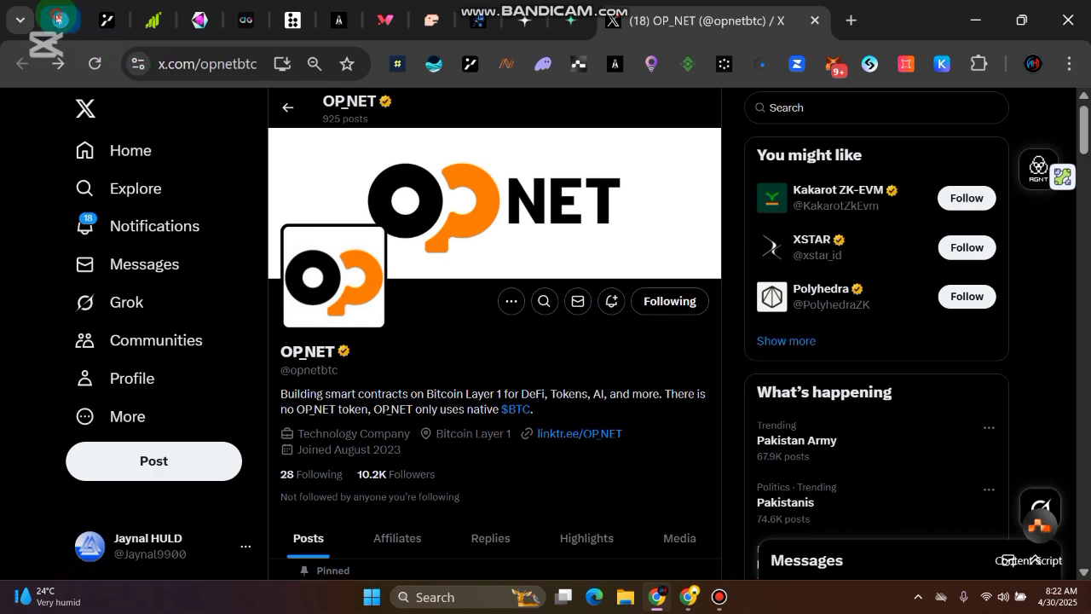
# - Switch to Telegram's Saved Messages and read the wallet, testnet and Discord instructions in the OP NET testnet airdrop post
pyautogui.click(60, 20)
pyautogui.scroll(1, 824, 396)
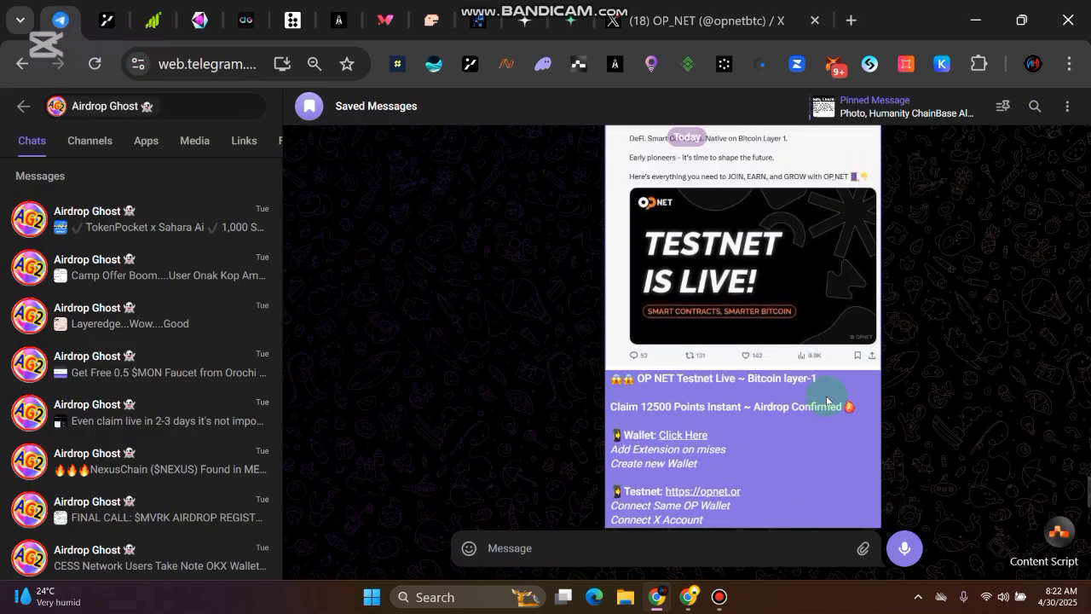
pyautogui.scroll(-1, 748, 379)
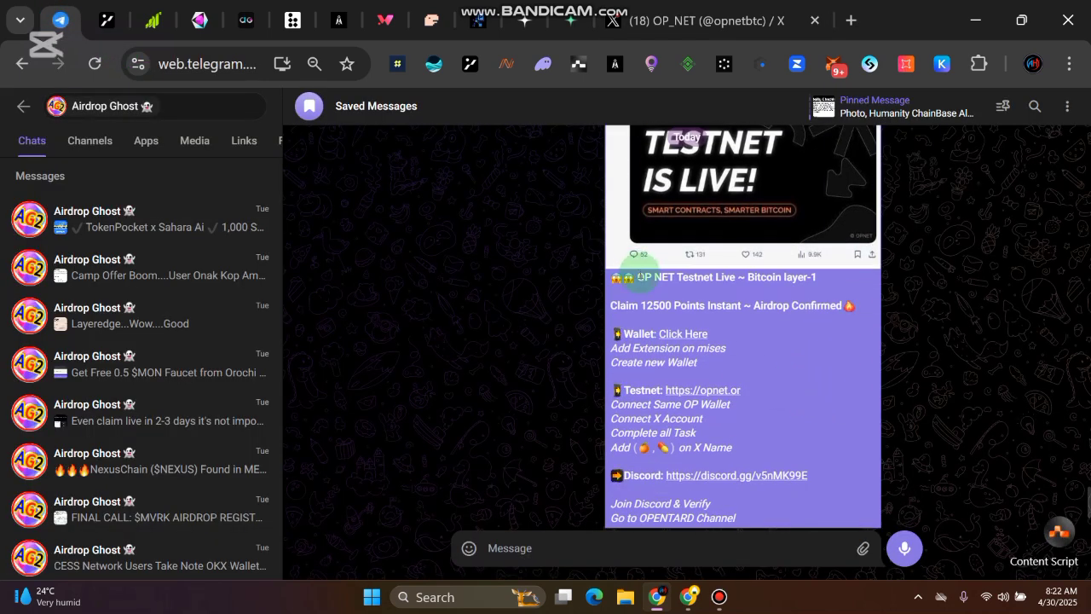
pyautogui.moveTo(638, 277); pyautogui.dragTo(758, 418)
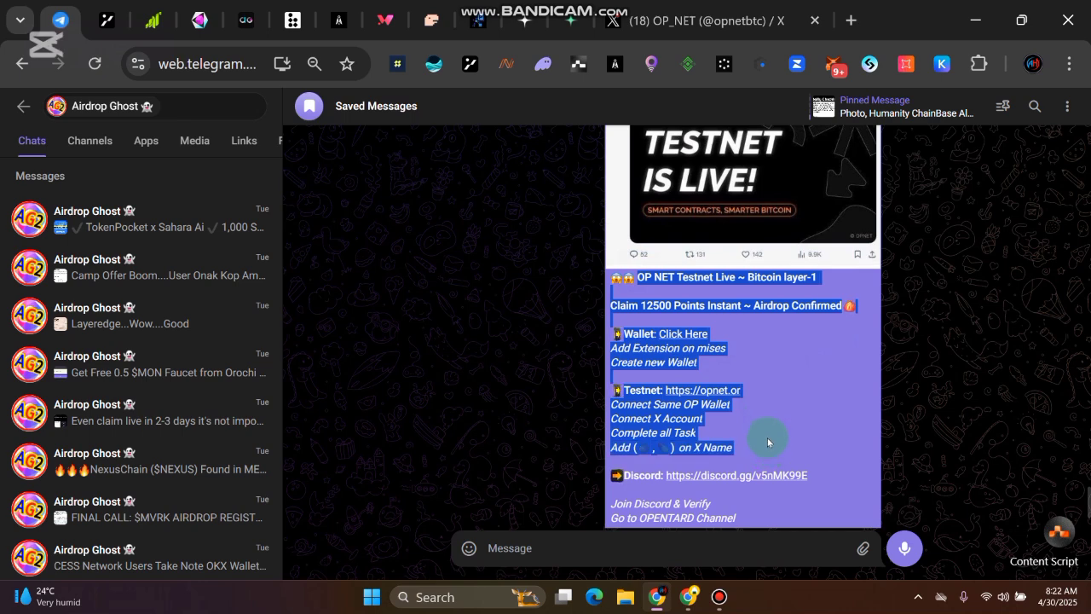
pyautogui.click(762, 402)
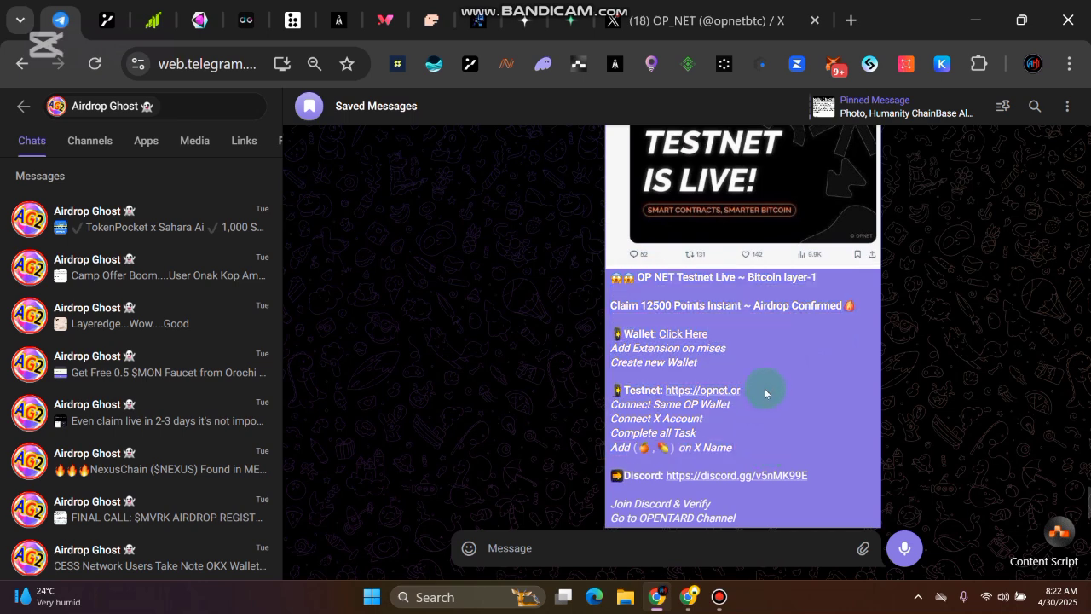
pyautogui.scroll(-1, 837, 431)
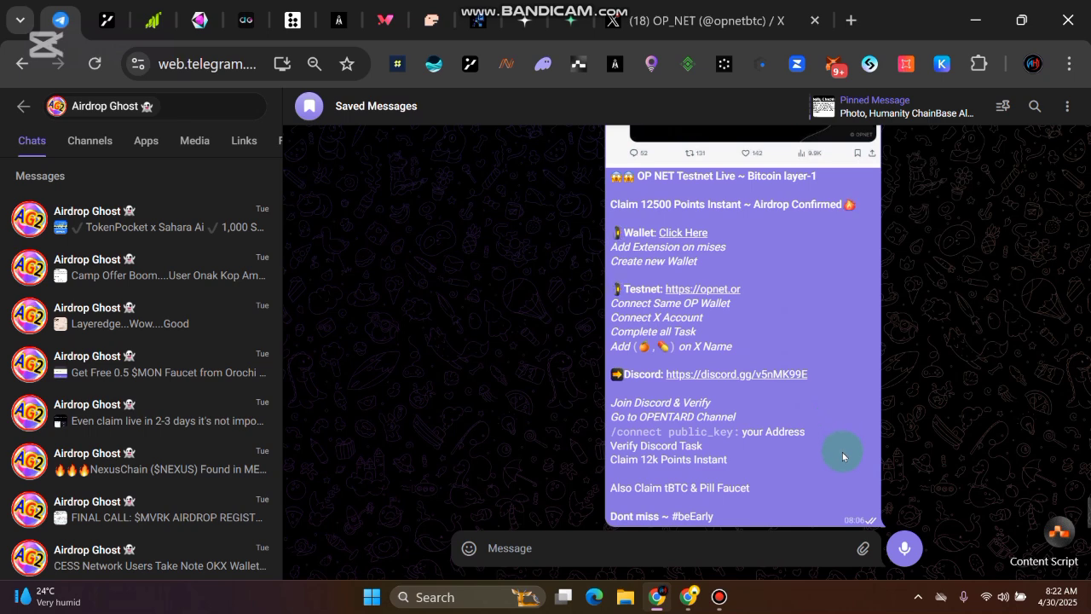
pyautogui.scroll(1, 842, 456)
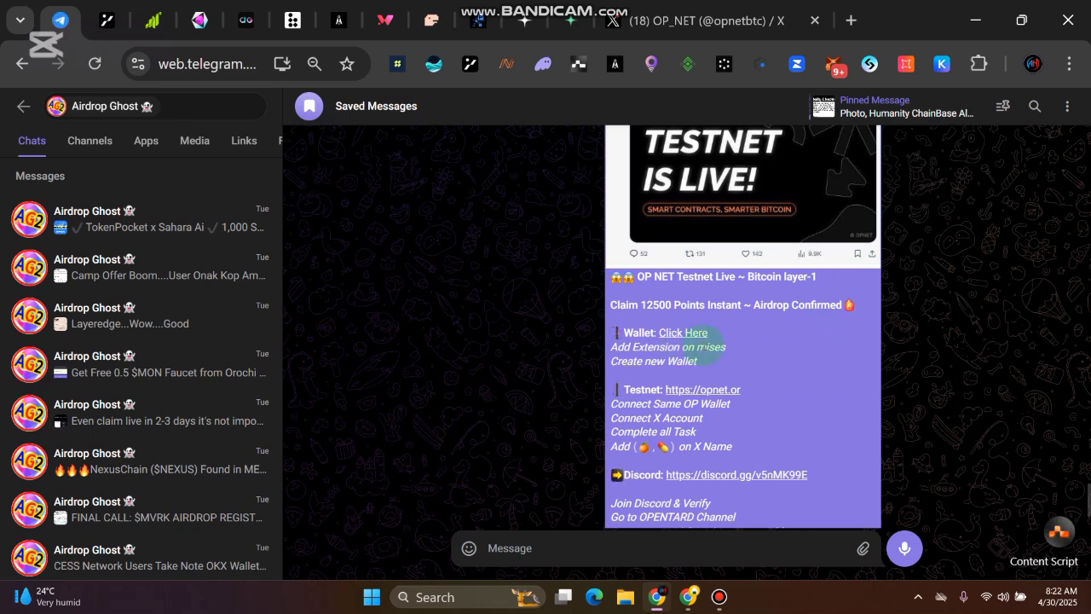
pyautogui.moveTo(700, 359); pyautogui.dragTo(611, 349)
pyautogui.click(666, 344)
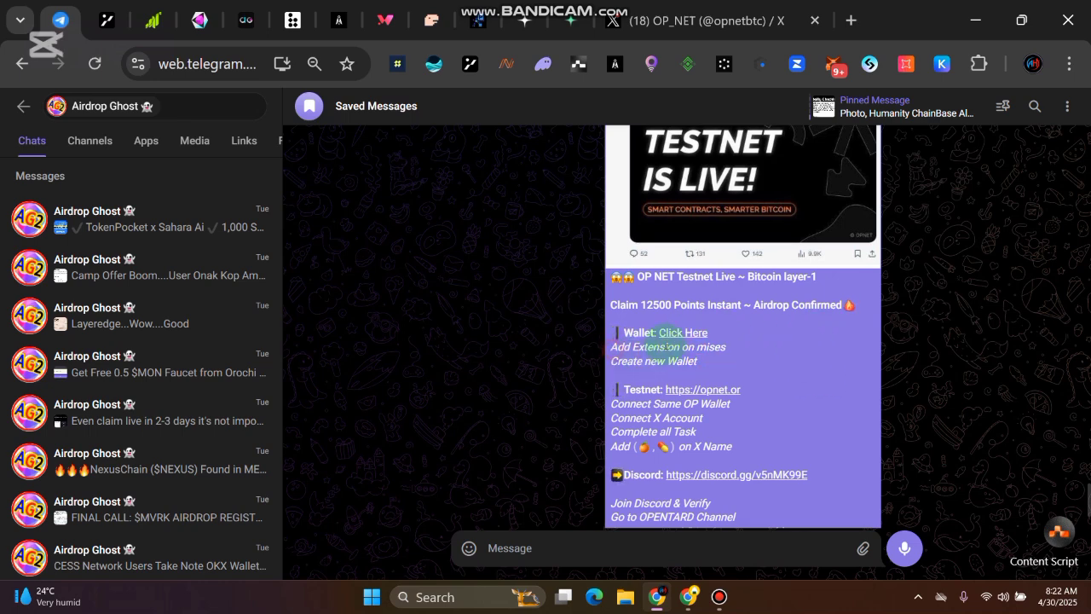
# - Open the OP_WALLET page in the Chrome Web Store from the wallet link in the airdrop post
pyautogui.click(696, 333)
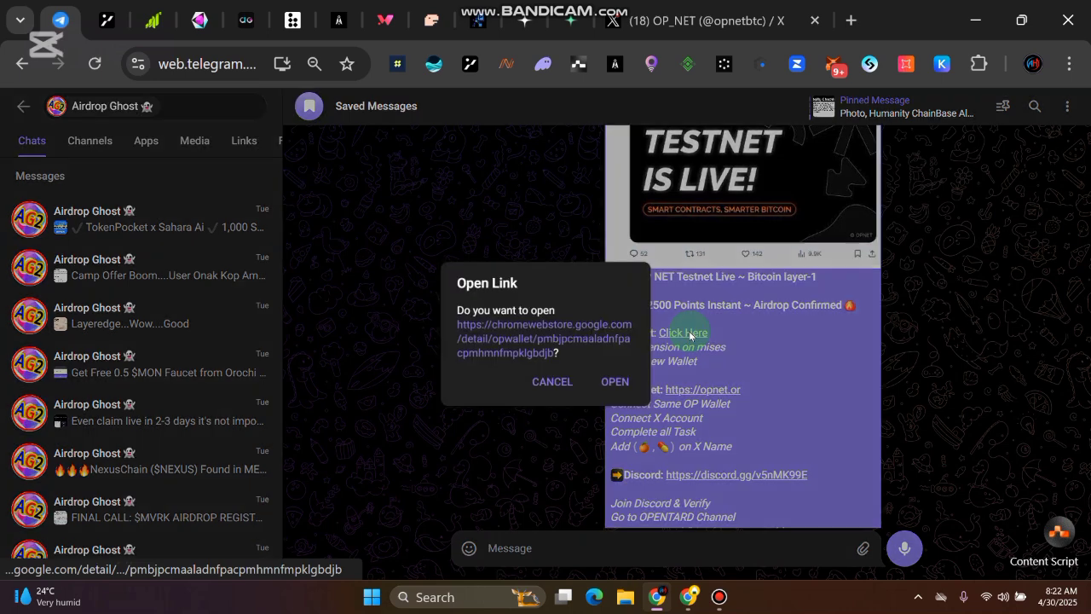
pyautogui.click(632, 389)
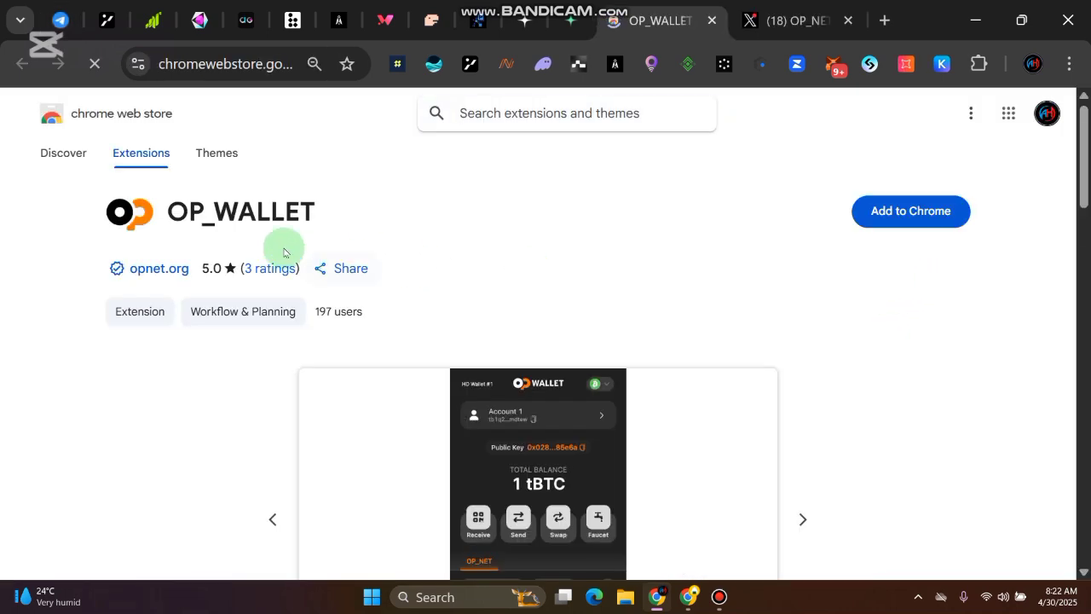
pyautogui.moveTo(169, 211); pyautogui.dragTo(331, 204)
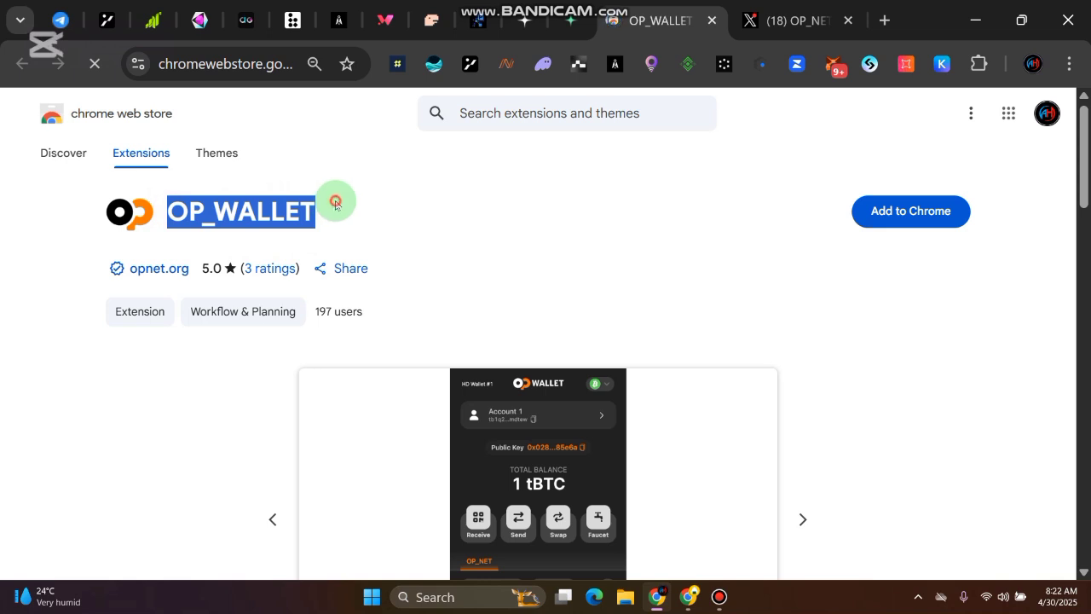
pyautogui.click(335, 204)
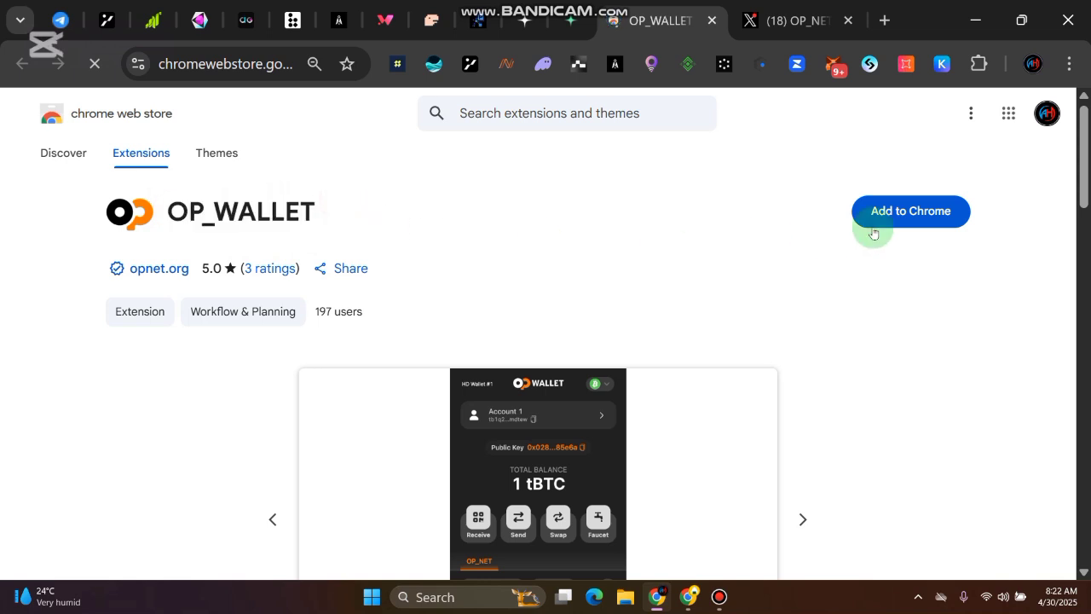
# - Add the OP_WALLET extension to Chrome and dismiss the installation notice
pyautogui.click(929, 215)
pyautogui.click(613, 247)
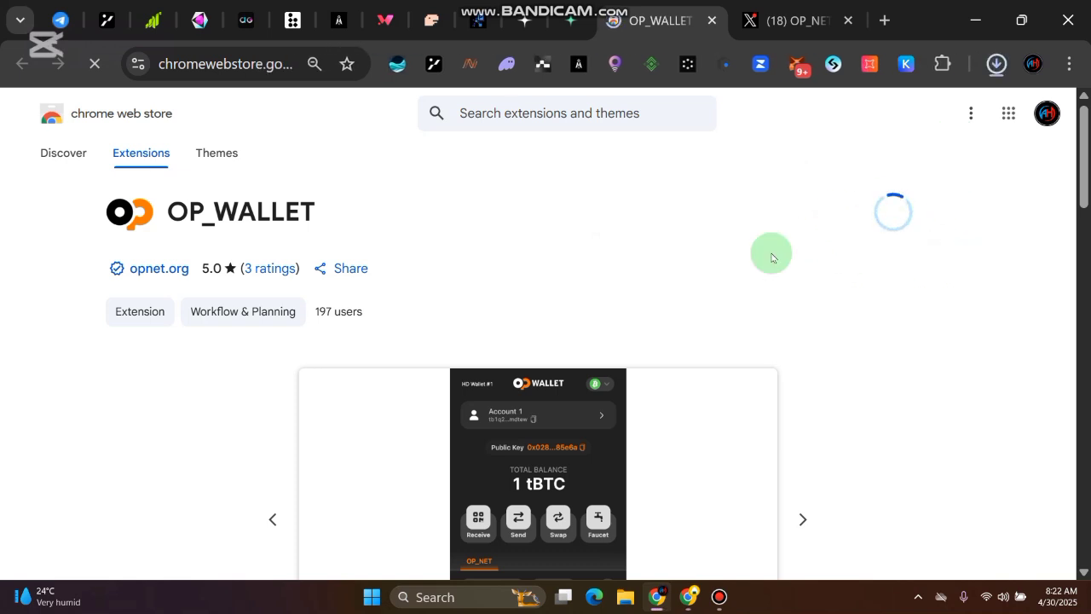
pyautogui.moveTo(355, 219); pyautogui.dragTo(316, 215)
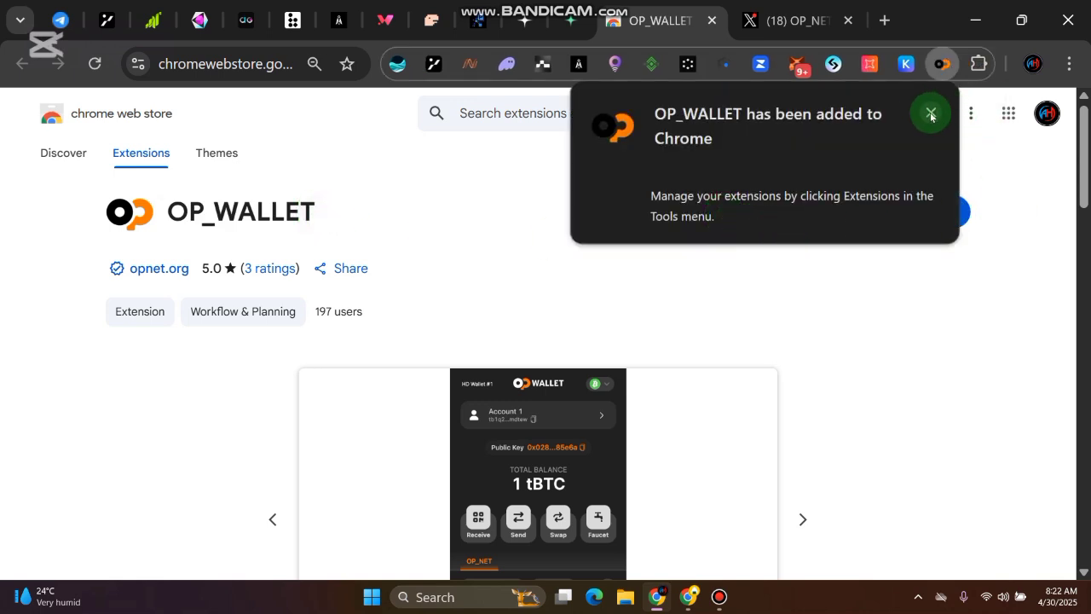
pyautogui.click(933, 114)
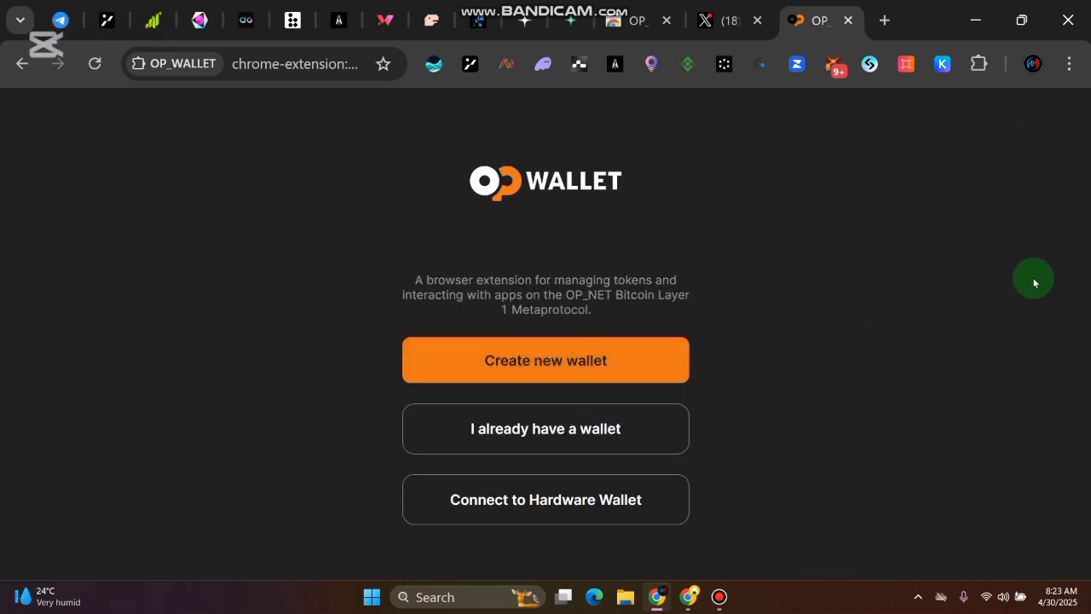
# - Switch to OP_WALLET in the other Chrome profile window, examine its address type options and return to the wallet overview
pyautogui.click(692, 600)
pyautogui.click(449, 34)
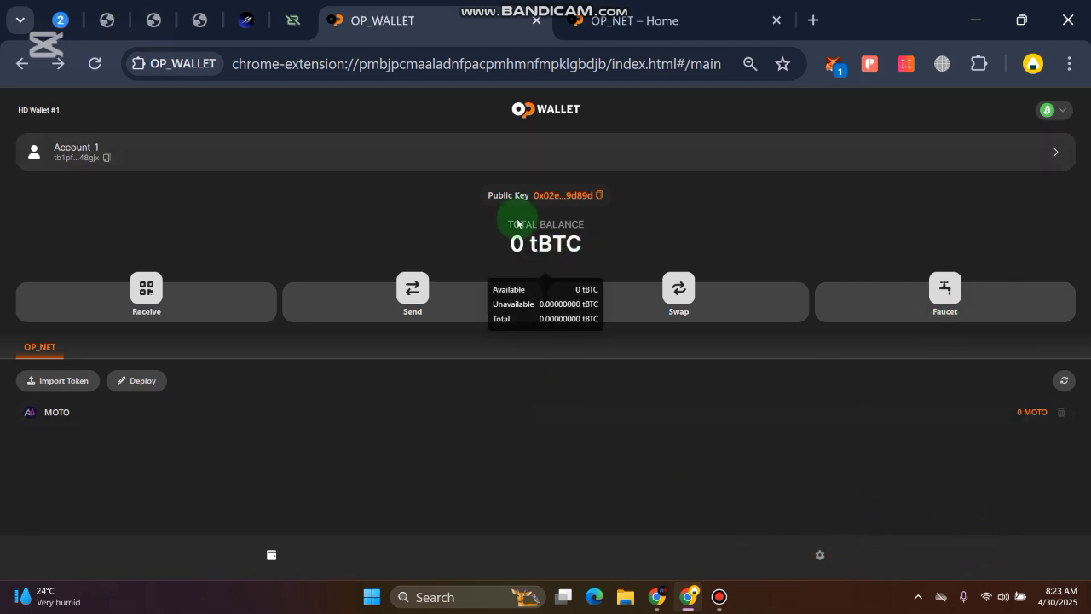
pyautogui.moveTo(641, 233)
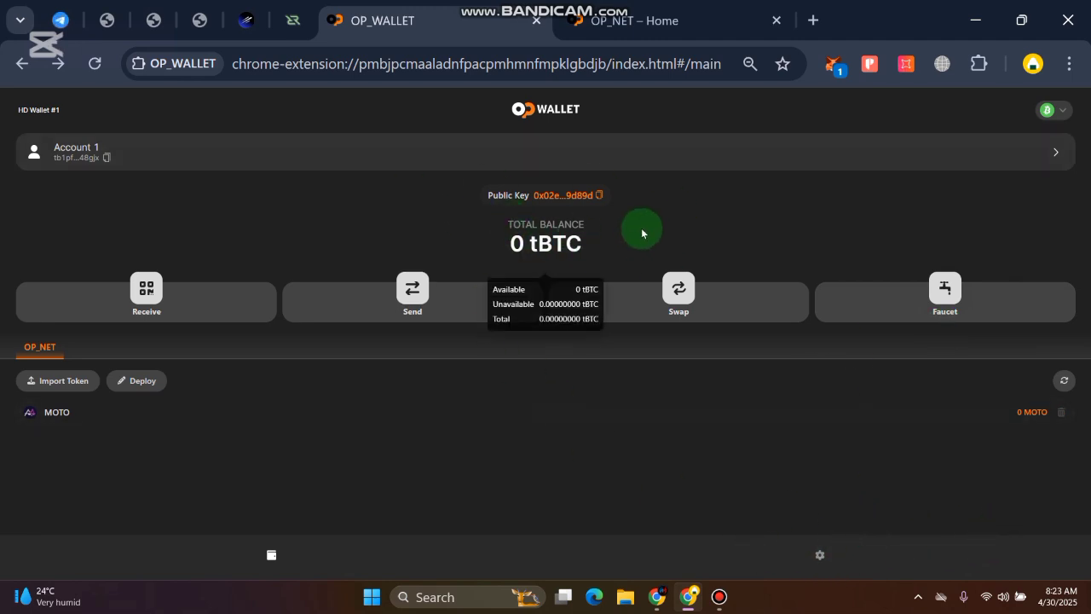
pyautogui.click(822, 556)
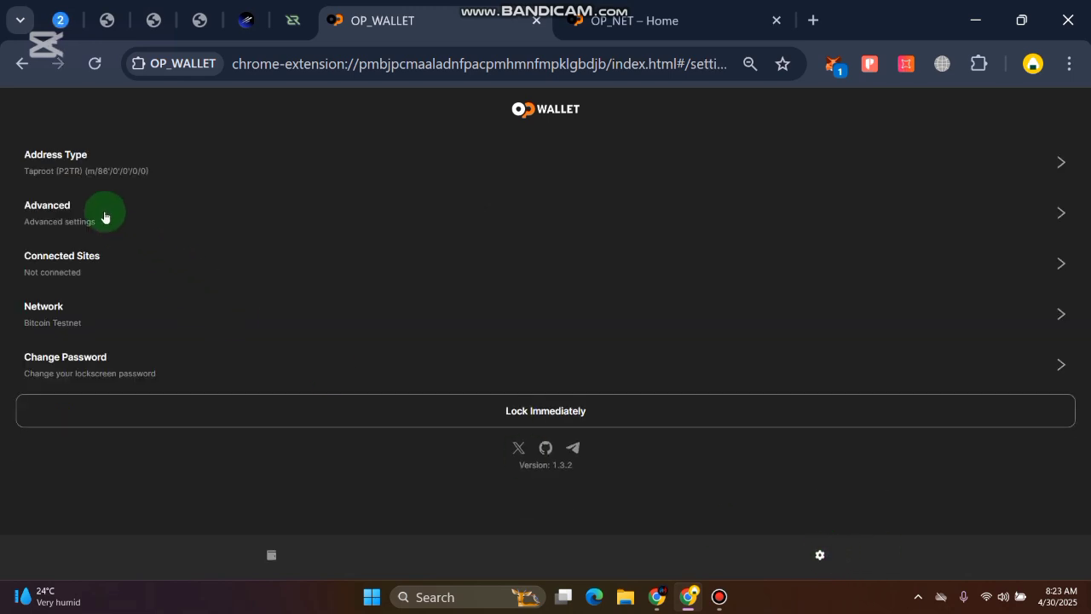
pyautogui.click(71, 172)
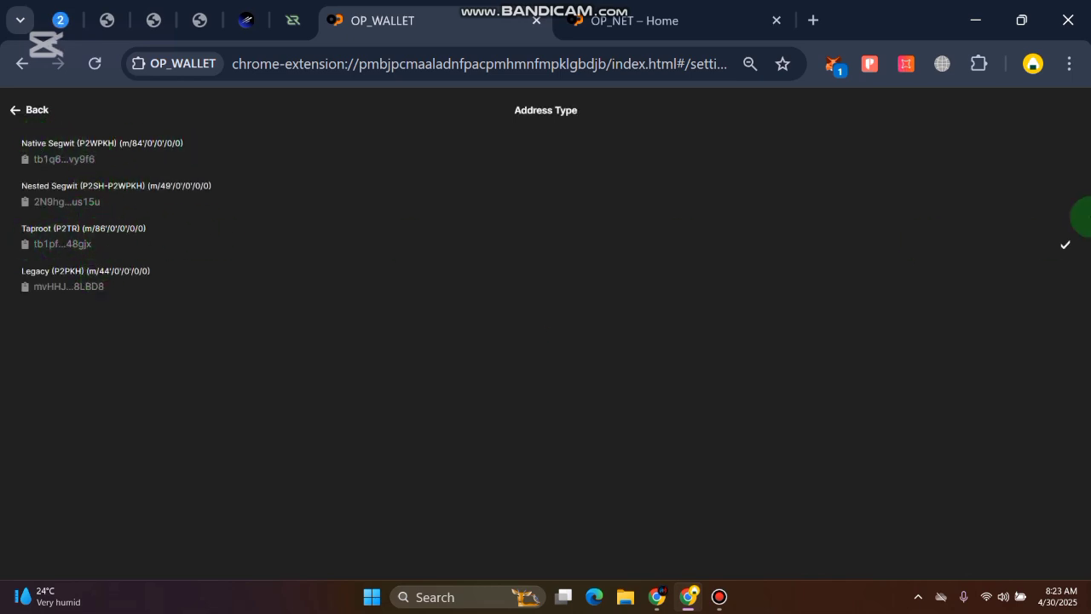
pyautogui.click(20, 109)
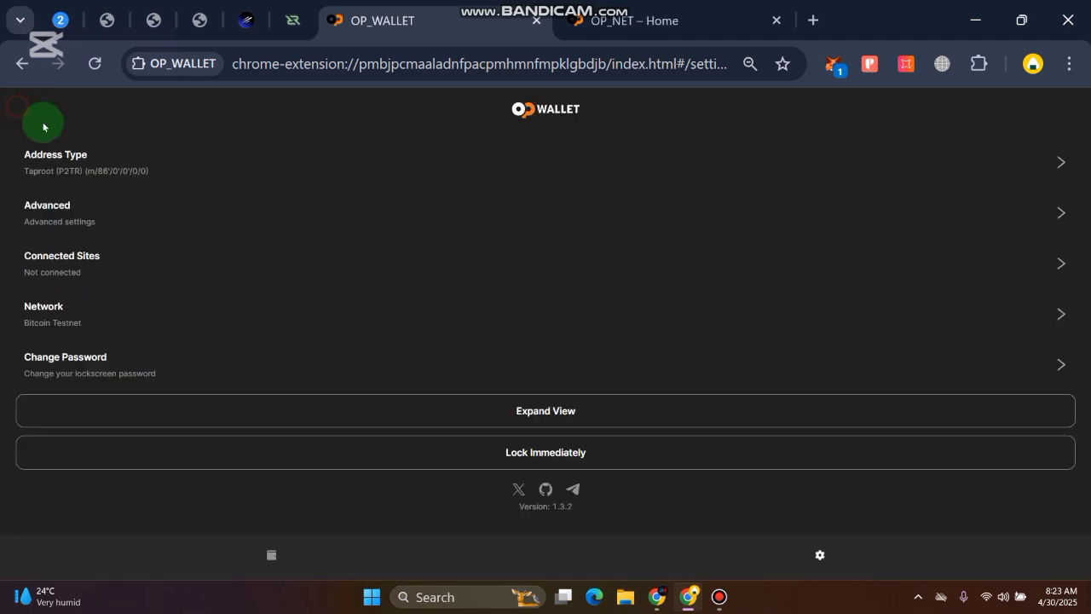
pyautogui.click(273, 559)
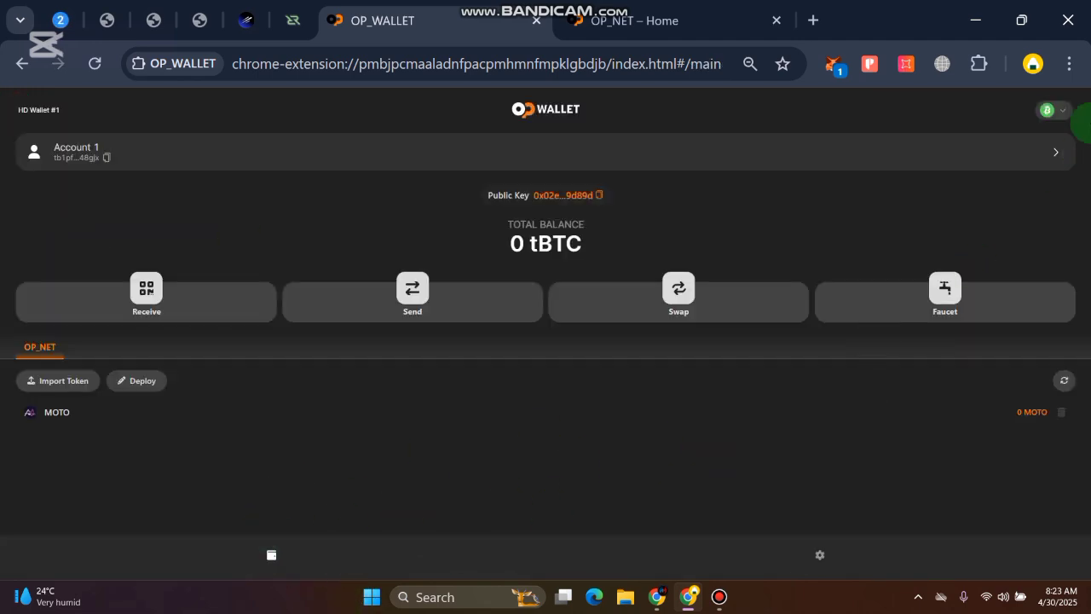
# - Check which Bitcoin Testnet network is selected in OP_WALLET and close the network list without changing it
pyautogui.click(1062, 116)
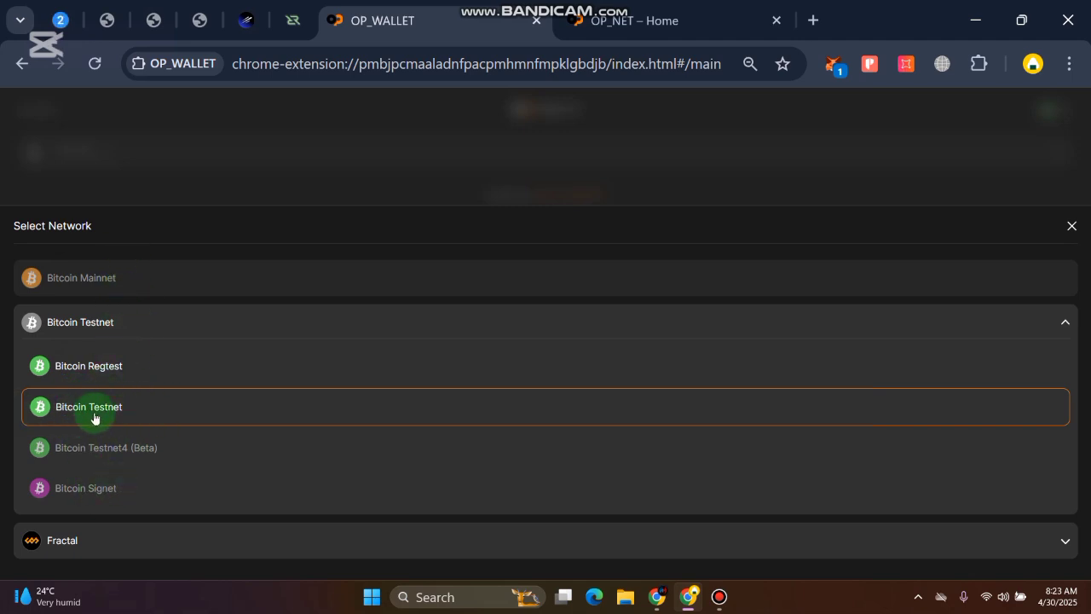
pyautogui.click(1073, 224)
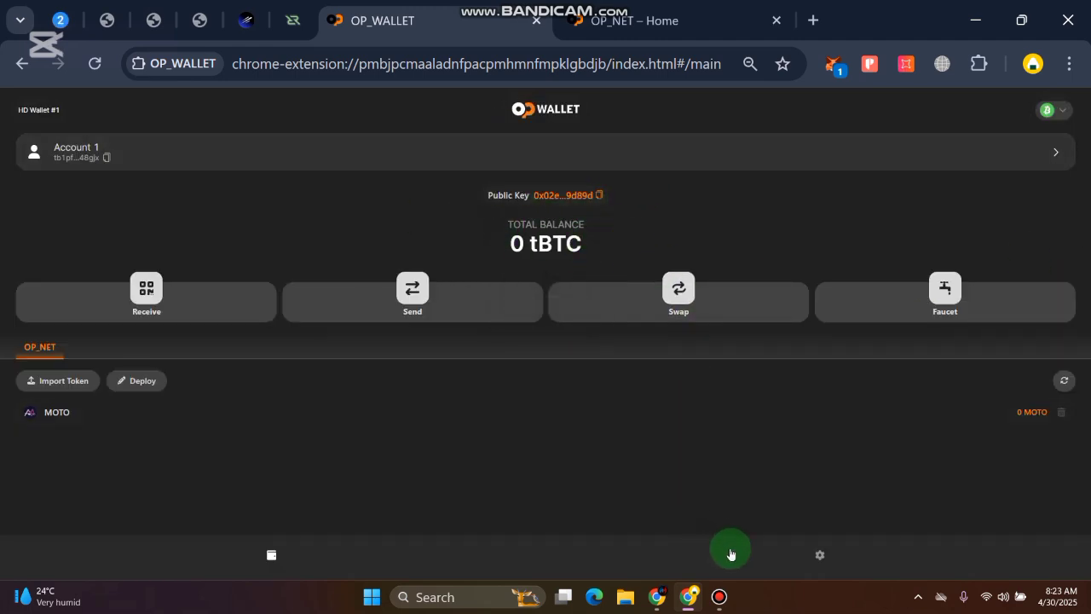
pyautogui.click(719, 596)
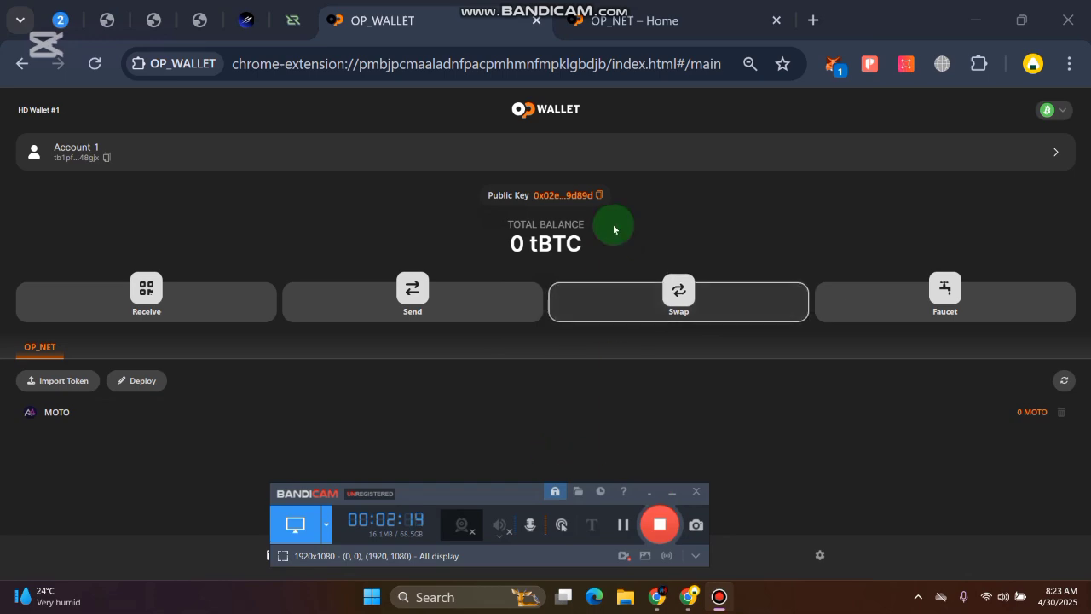
# - Look at the OP_NET points page, and consult the testnet instructions in the Telegram airdrop post in the first Chrome window
pyautogui.click(600, 24)
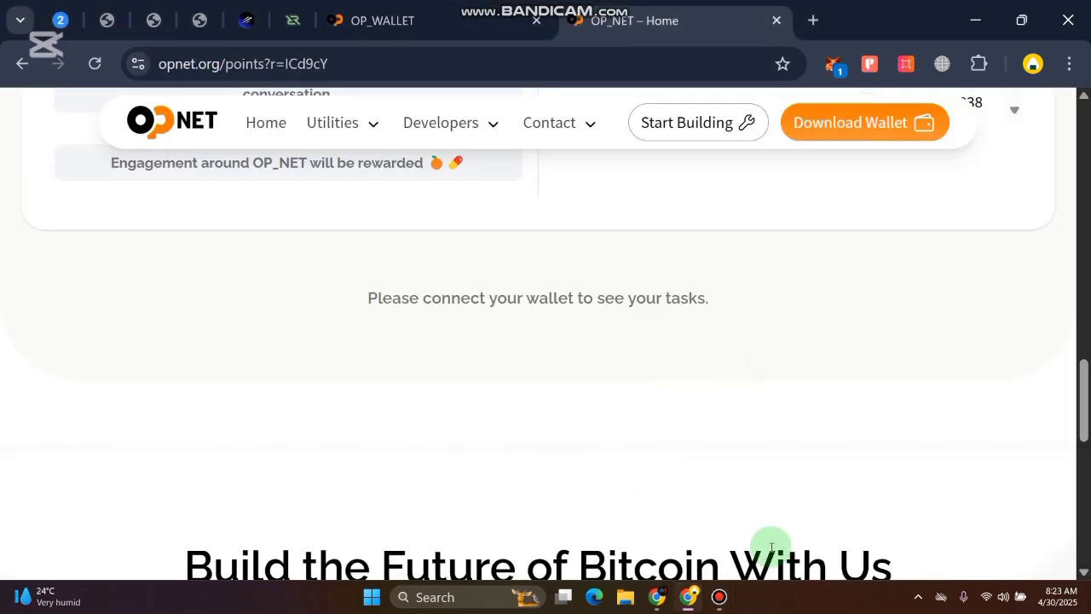
pyautogui.click(656, 595)
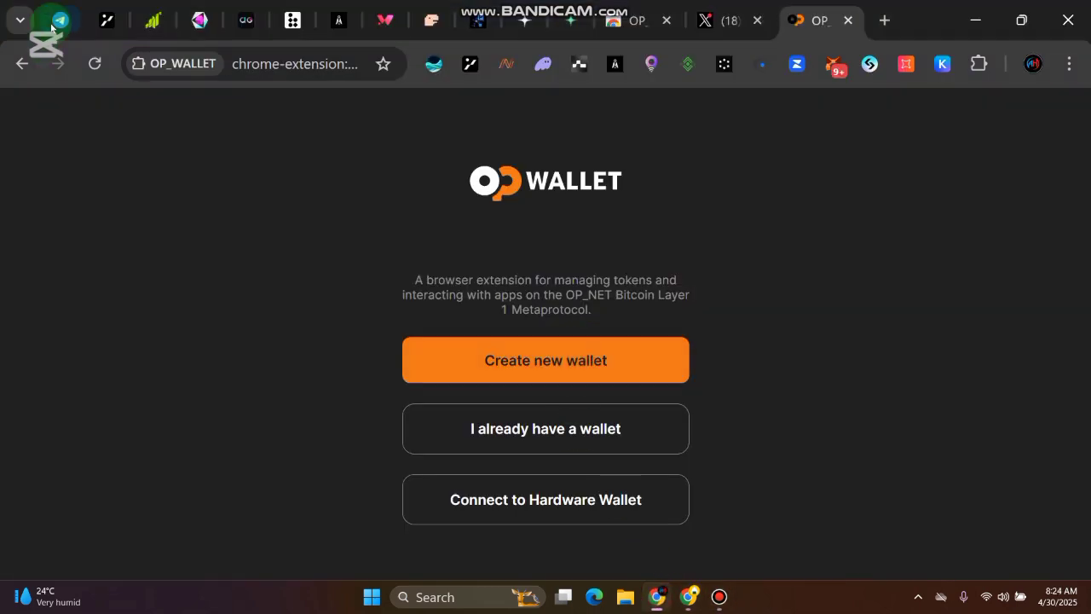
pyautogui.click(53, 24)
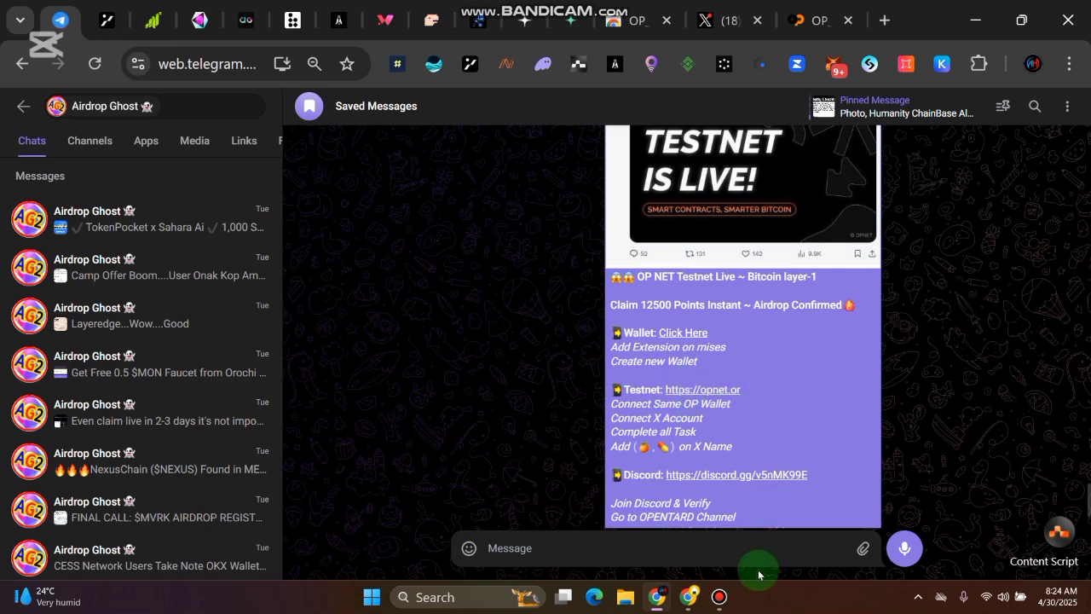
# - Switch to the other Chrome profile window and connect OP_WALLET's Account 1 to the opnet.org points page
pyautogui.click(689, 596)
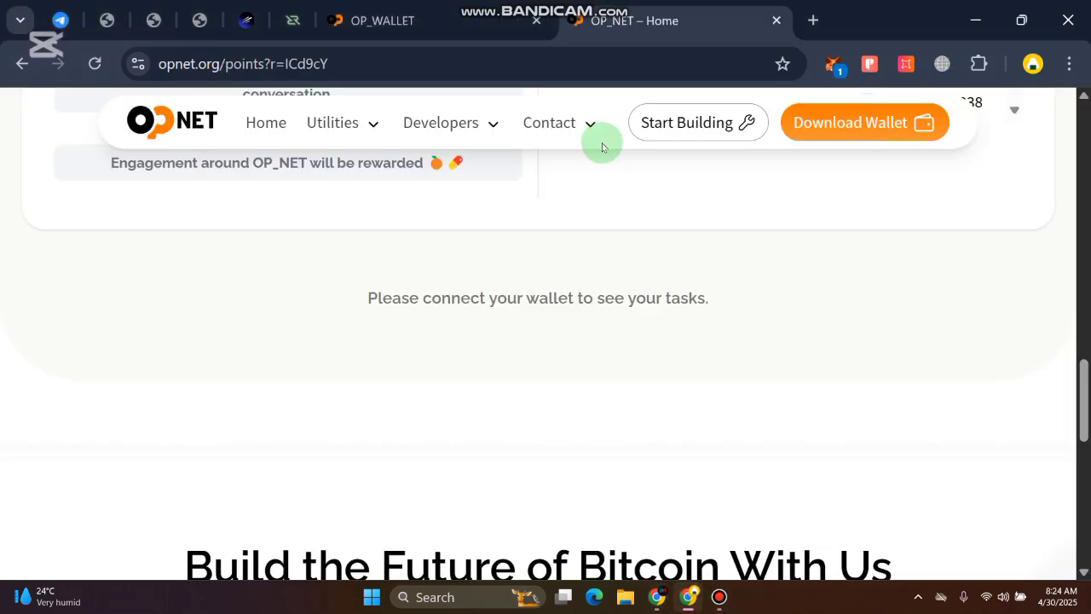
pyautogui.scroll(5, 764, 333)
pyautogui.scroll(5, 950, 176)
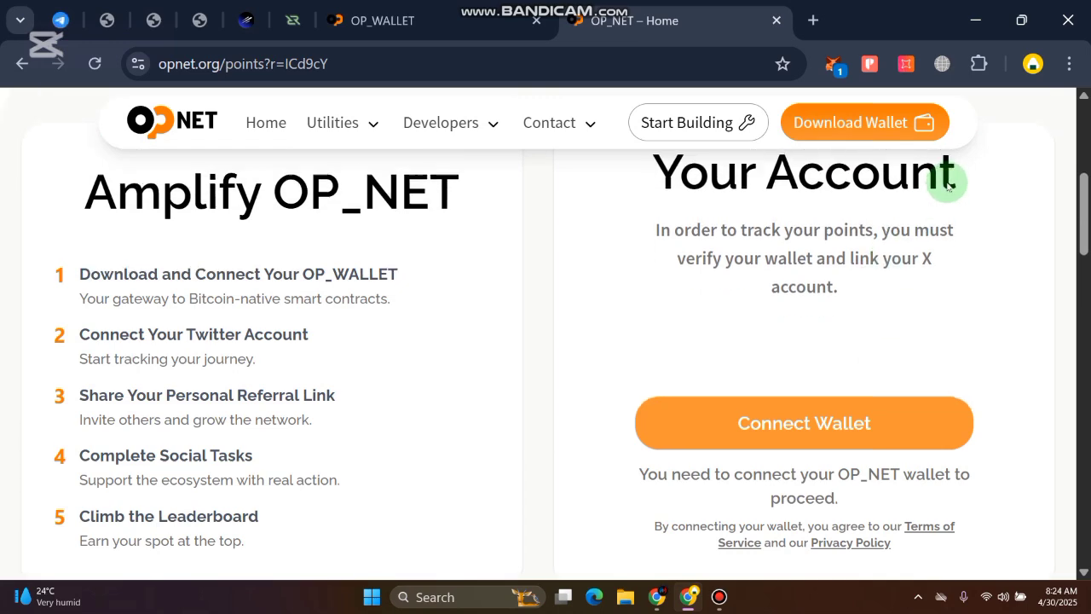
pyautogui.scroll(-6, 895, 251)
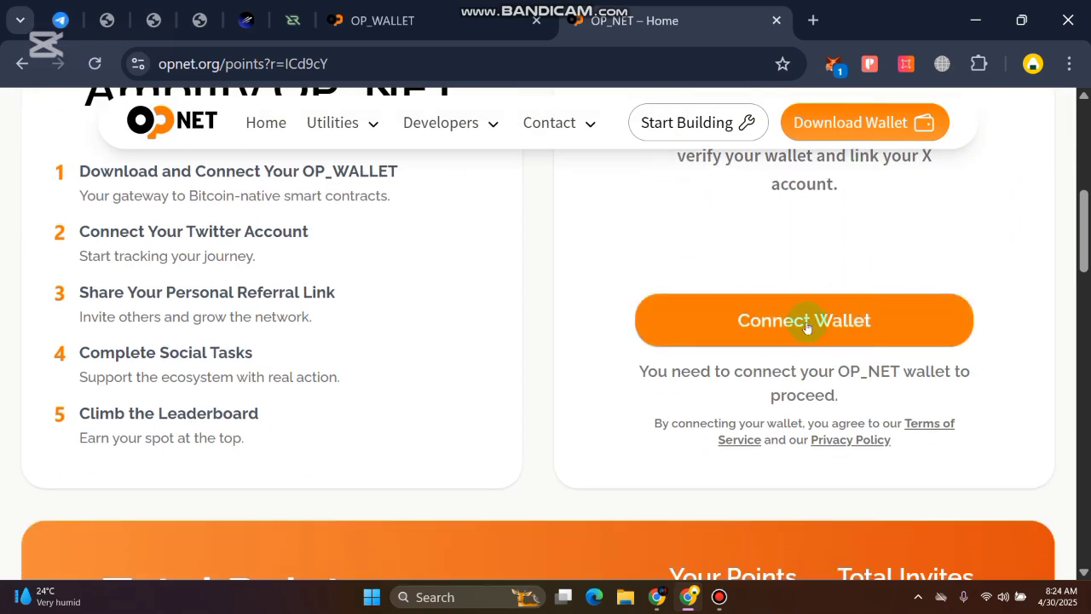
pyautogui.click(799, 322)
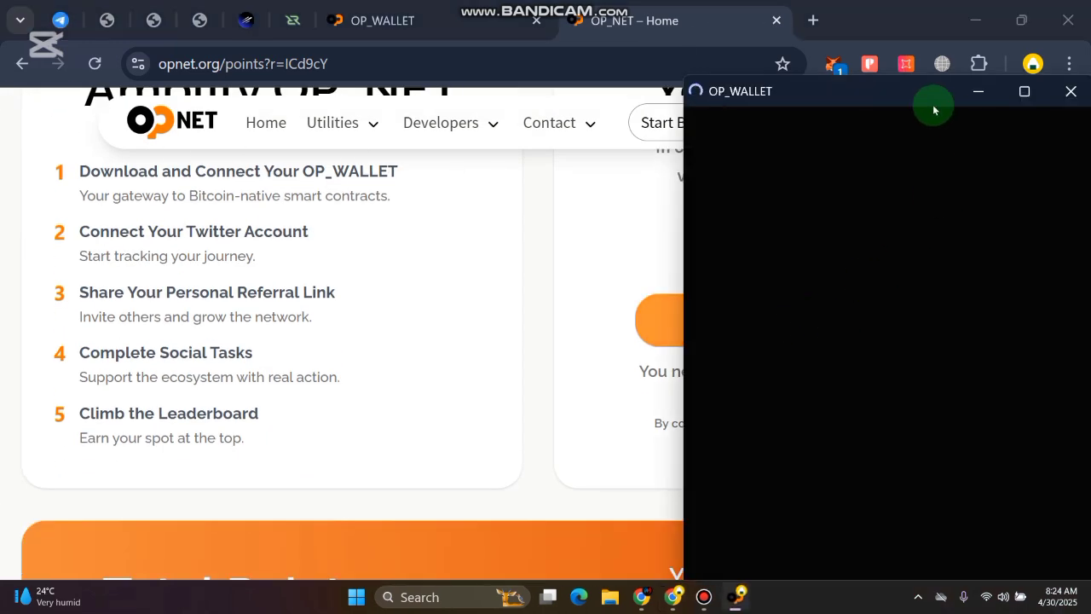
pyautogui.moveTo(933, 102); pyautogui.dragTo(702, 68)
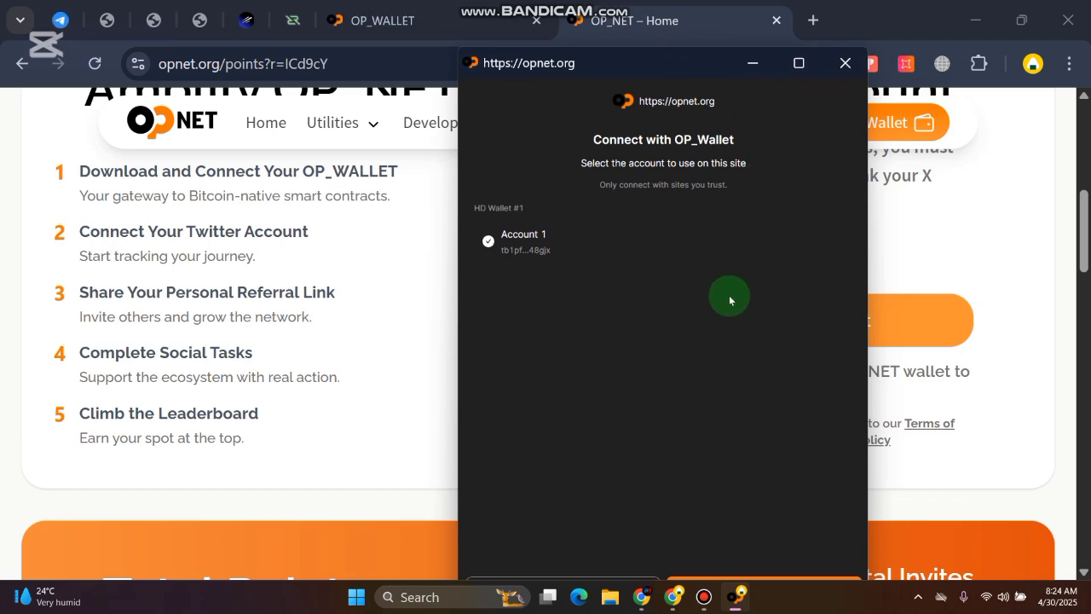
pyautogui.click(797, 64)
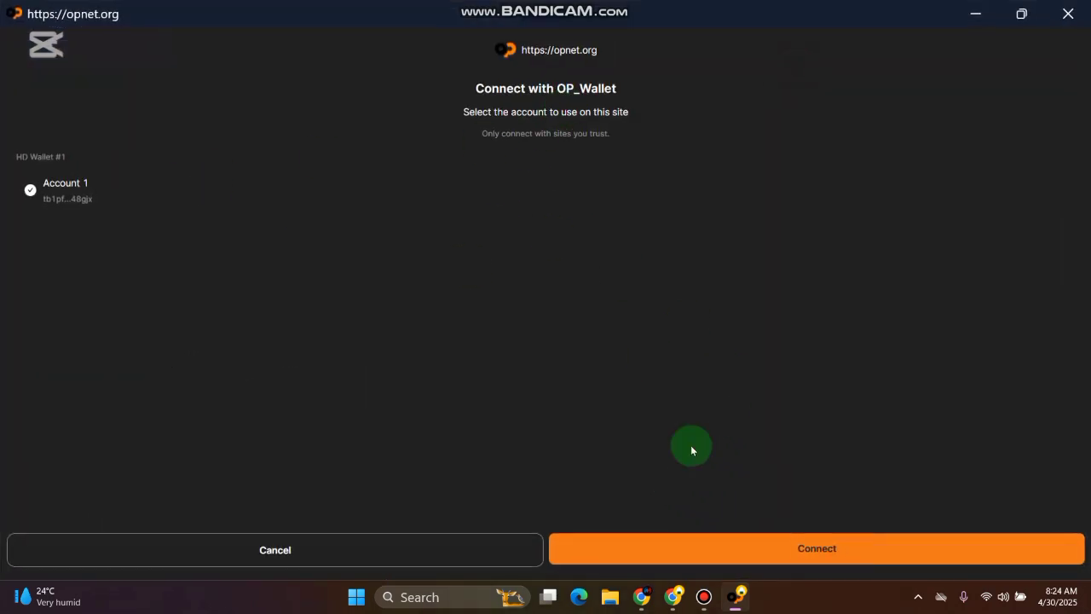
pyautogui.click(827, 548)
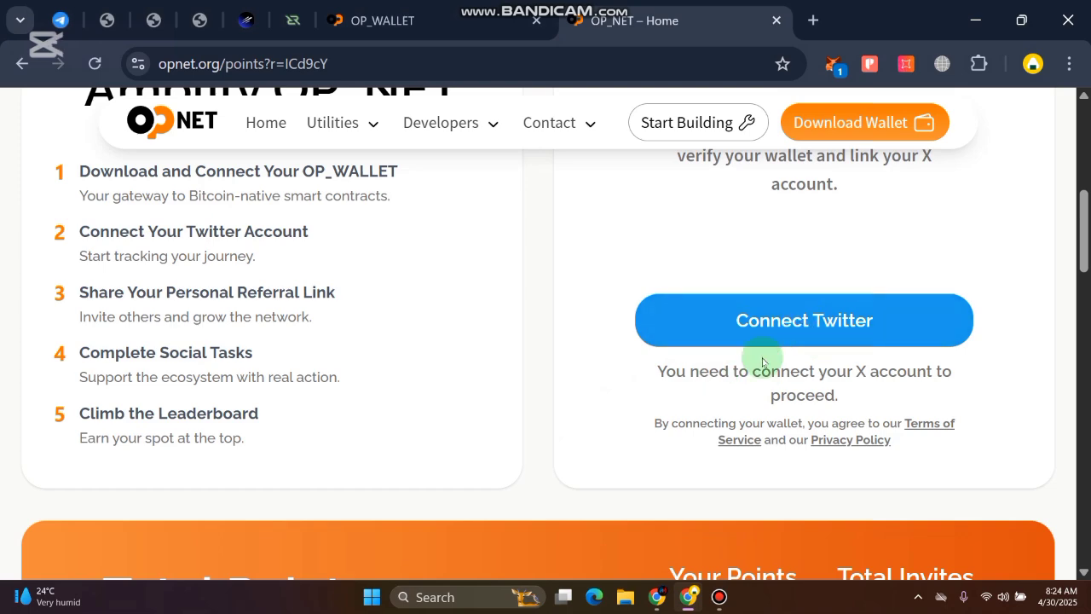
# - Start linking the Twitter account to the connected wallet and confirm that this is the wallet to use
pyautogui.scroll(5, 763, 363)
pyautogui.scroll(-4, 844, 377)
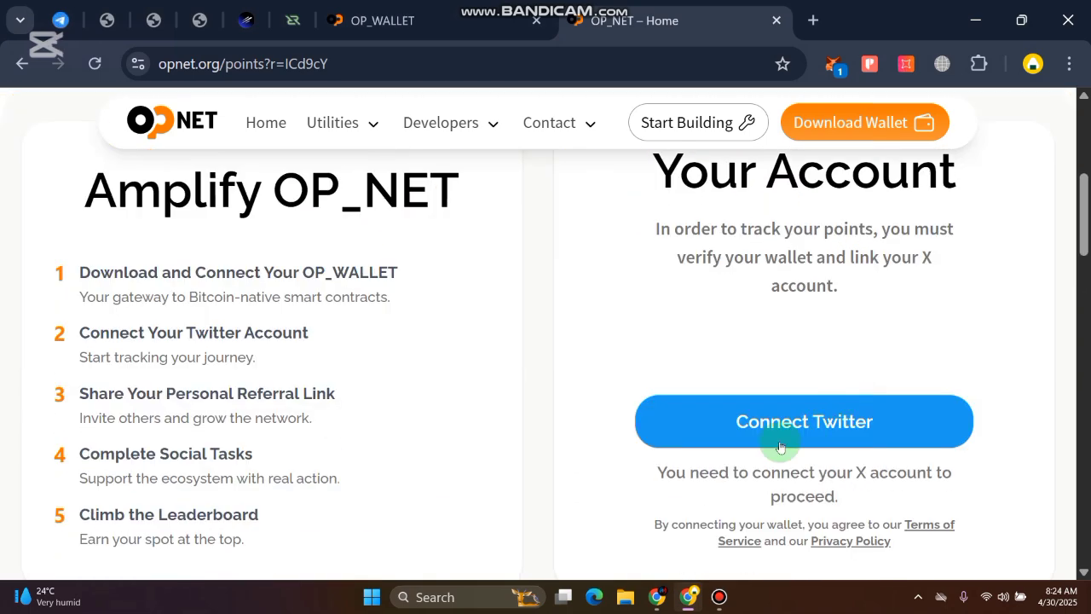
pyautogui.click(824, 419)
pyautogui.scroll(-4, 688, 452)
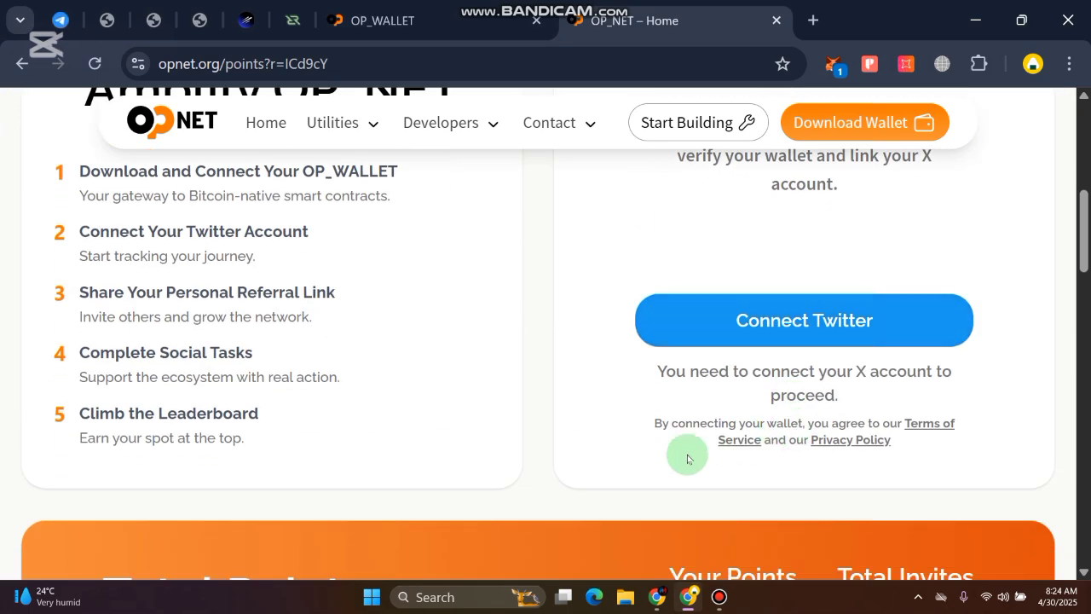
pyautogui.scroll(1, 784, 267)
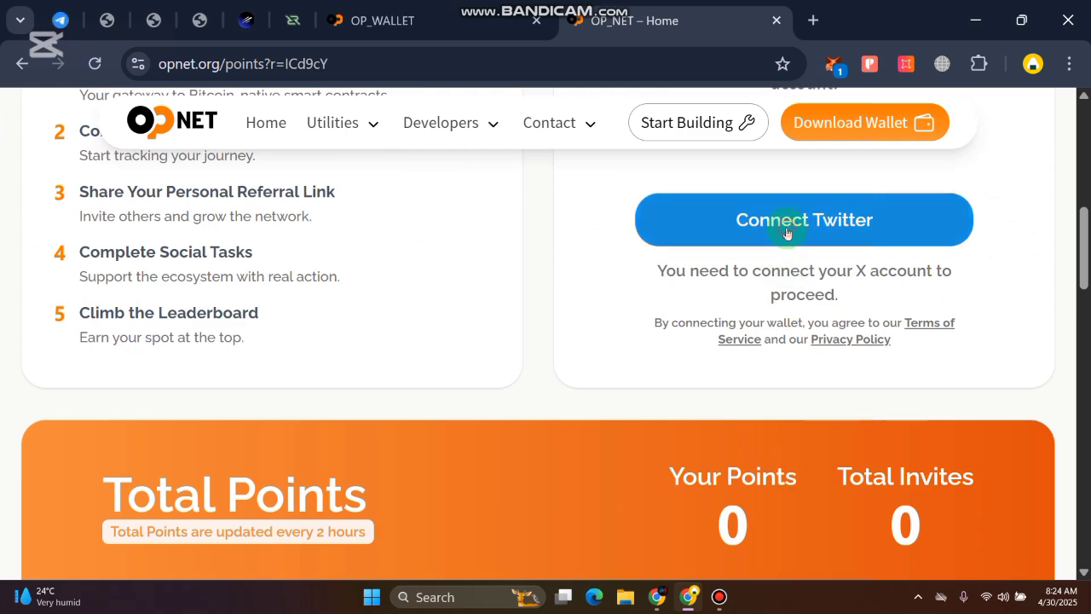
pyautogui.click(785, 229)
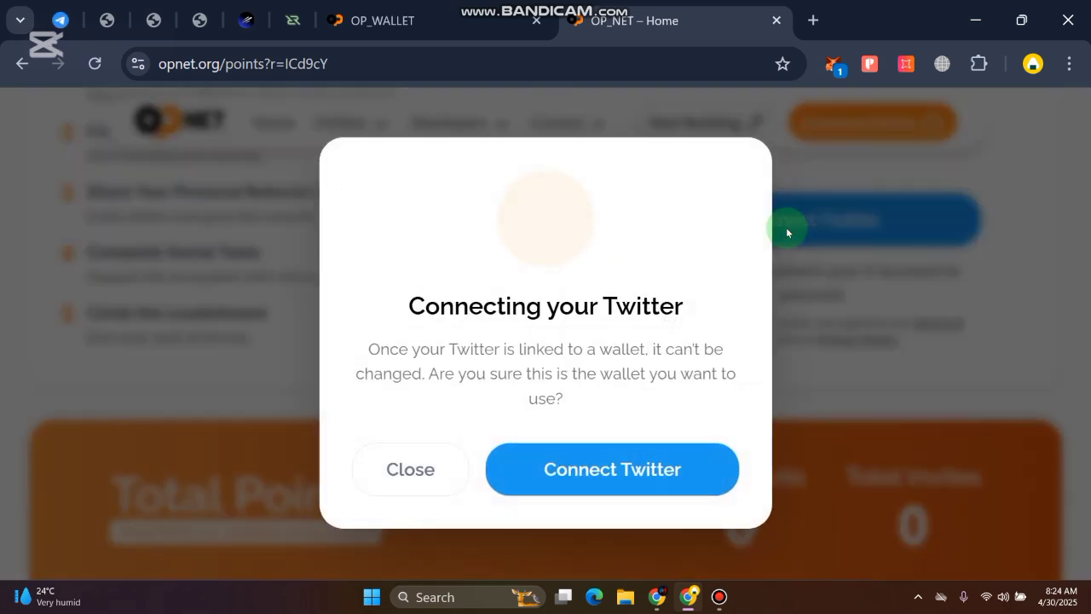
pyautogui.click(605, 483)
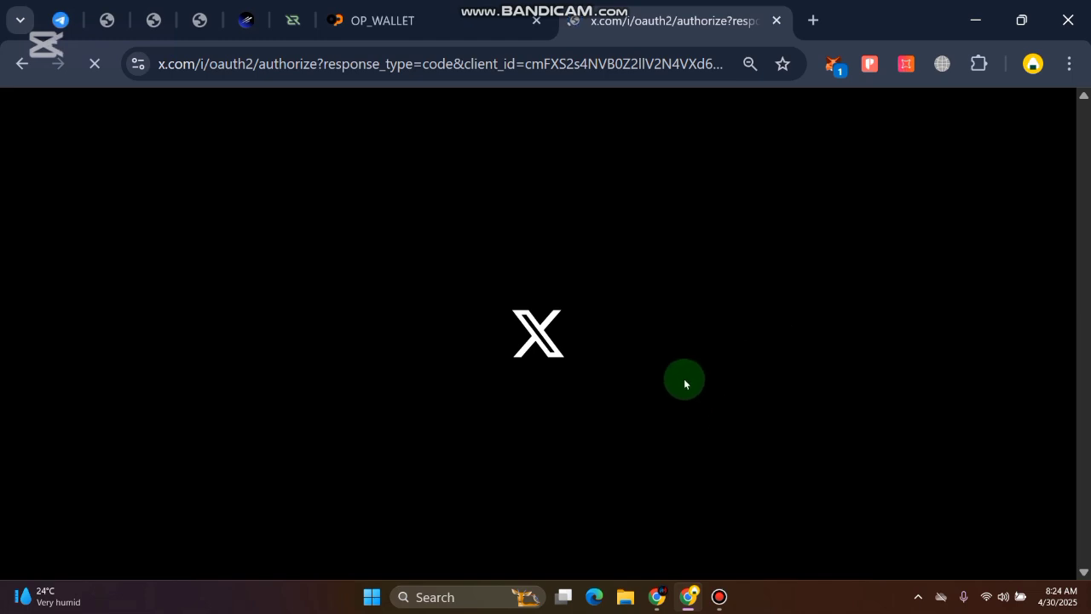
pyautogui.click(726, 601)
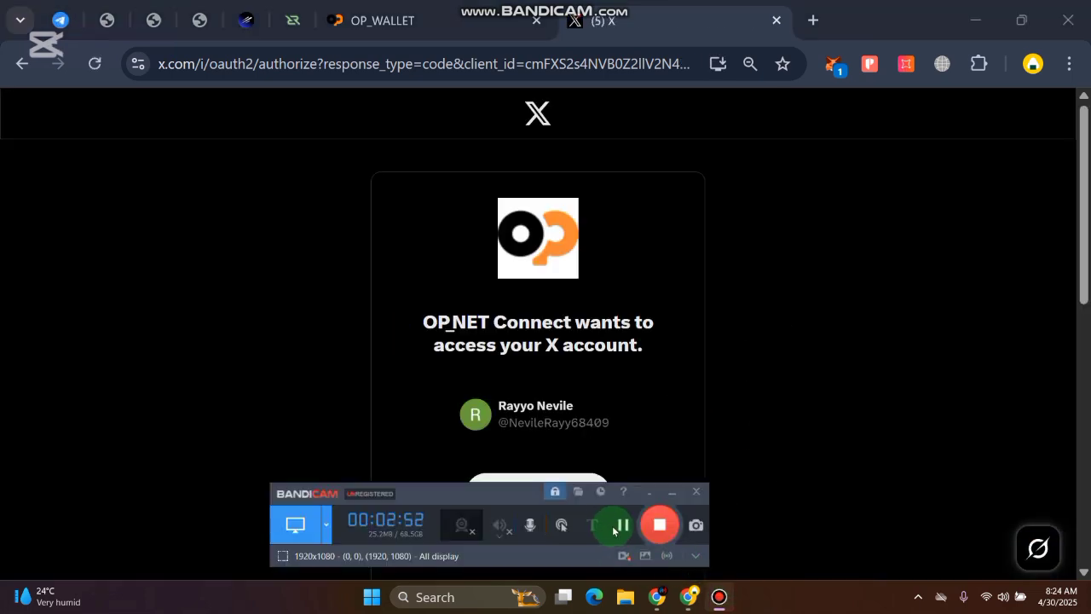
pyautogui.click(622, 524)
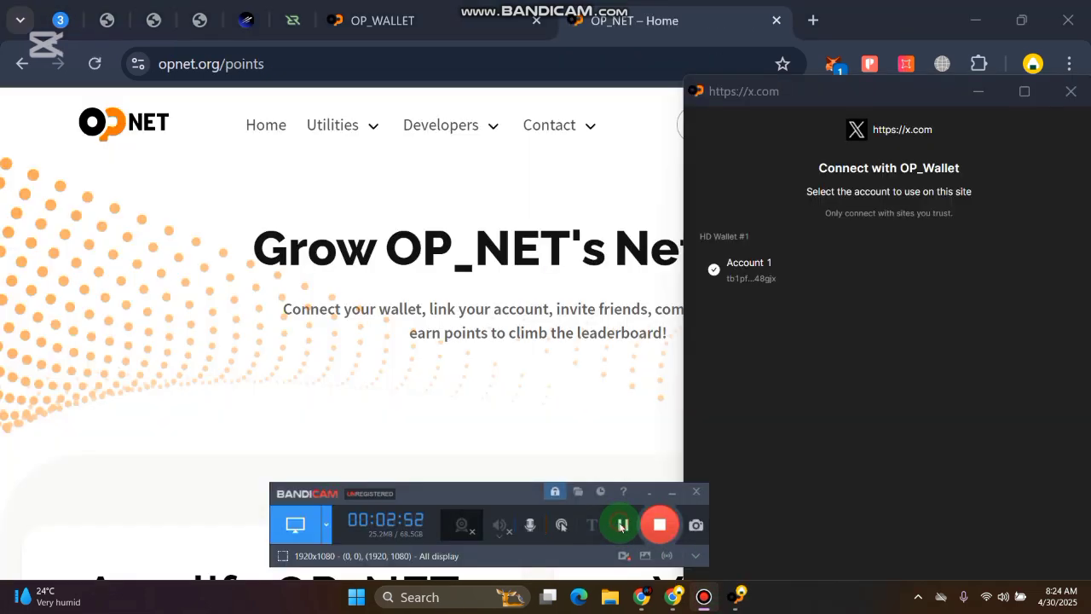
# - Approve the x.com connection request in OP_WALLET with Account 1 and return to the account section of the points page
pyautogui.click(1024, 91)
pyautogui.click(813, 560)
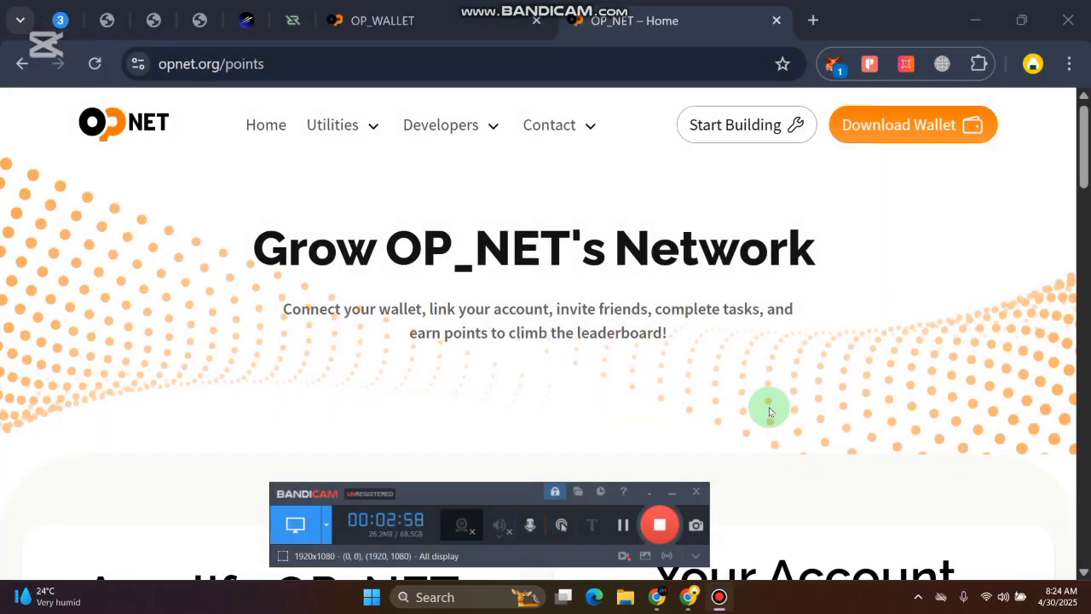
pyautogui.click(622, 44)
pyautogui.scroll(-5, 707, 183)
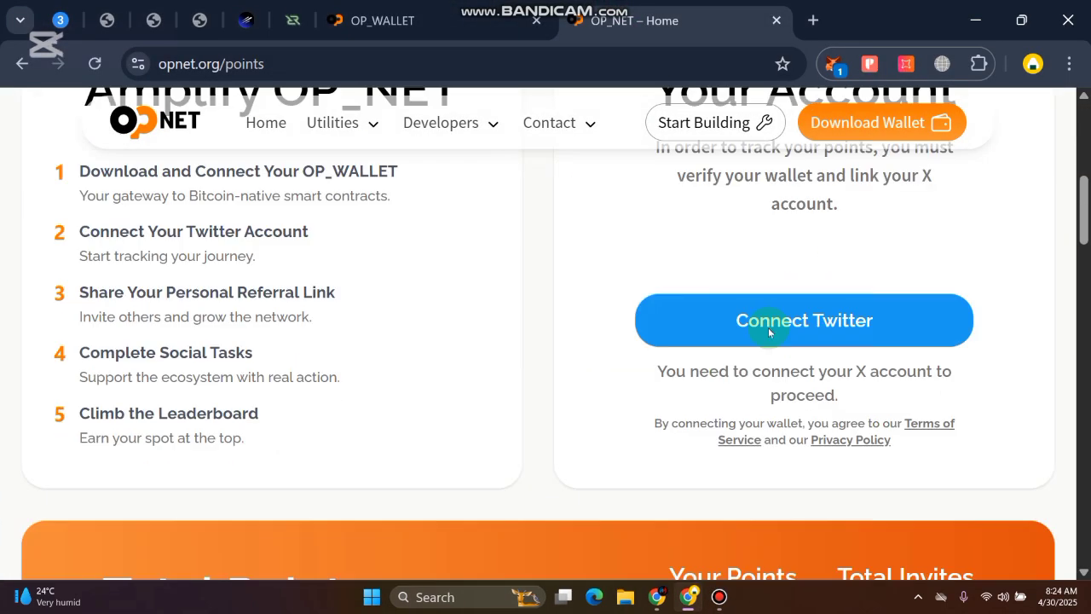
pyautogui.scroll(1, 621, 250)
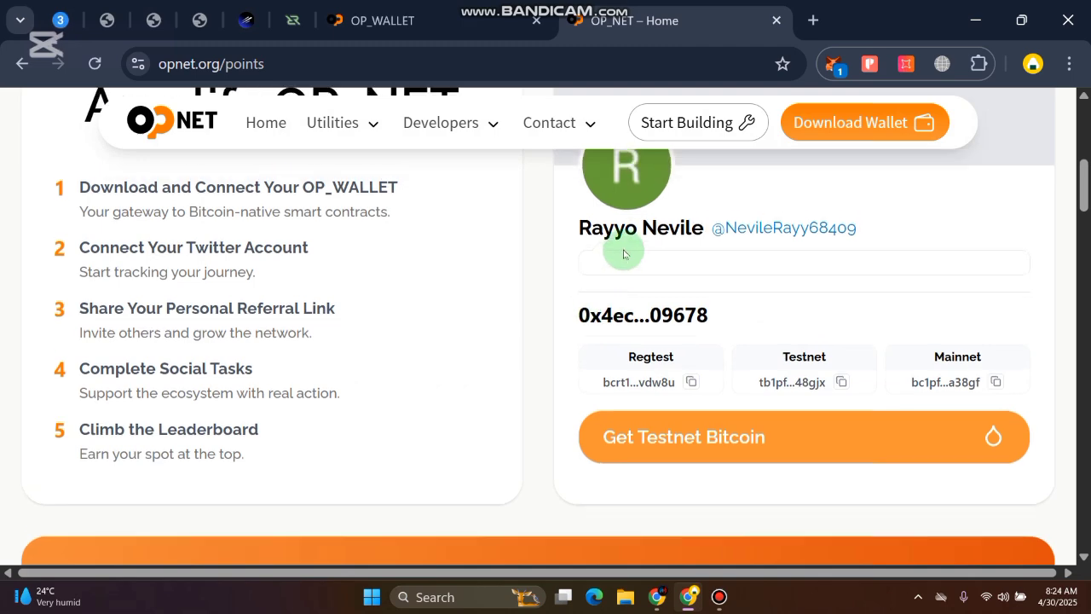
# - Examine the linked X profile, the wallet addresses and the points total on the OP_NET points page
pyautogui.moveTo(573, 314); pyautogui.dragTo(662, 314)
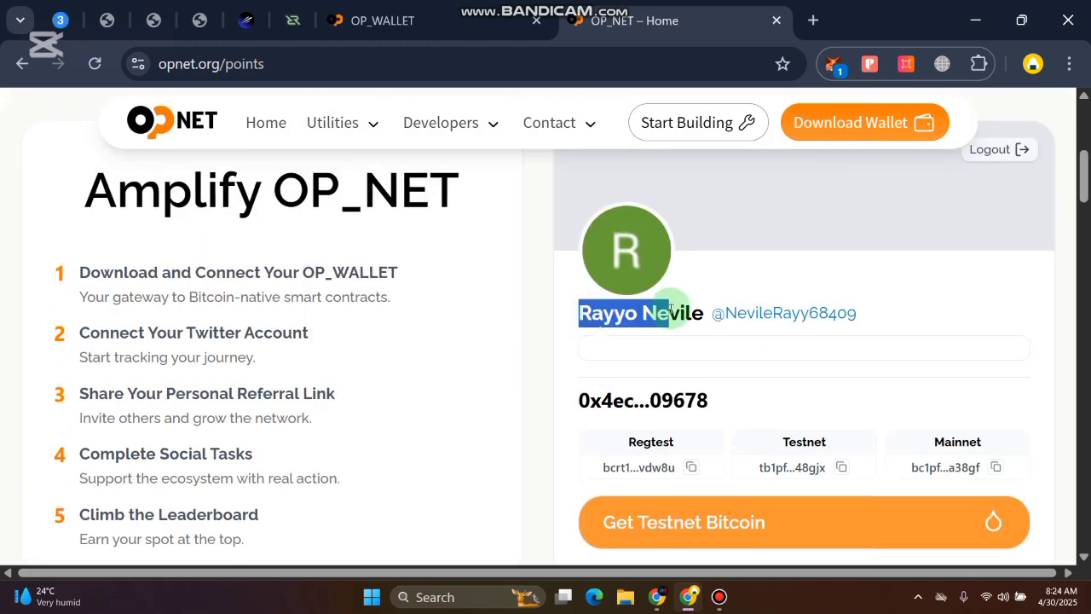
pyautogui.click(670, 309)
pyautogui.scroll(-2, 682, 358)
pyautogui.moveTo(570, 202); pyautogui.dragTo(733, 204)
pyautogui.click(738, 200)
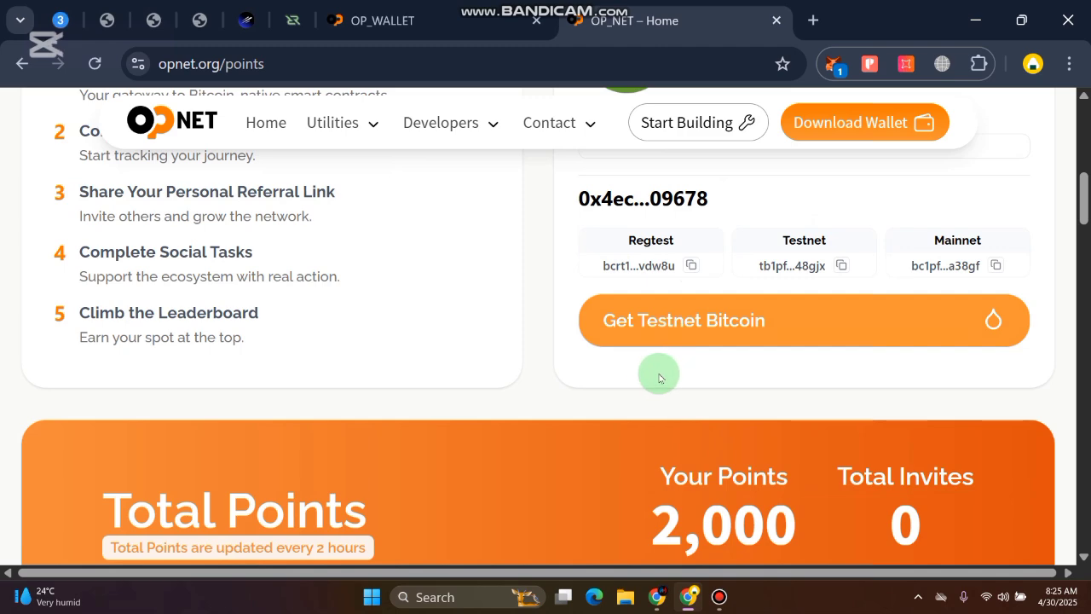
pyautogui.scroll(2, 661, 357)
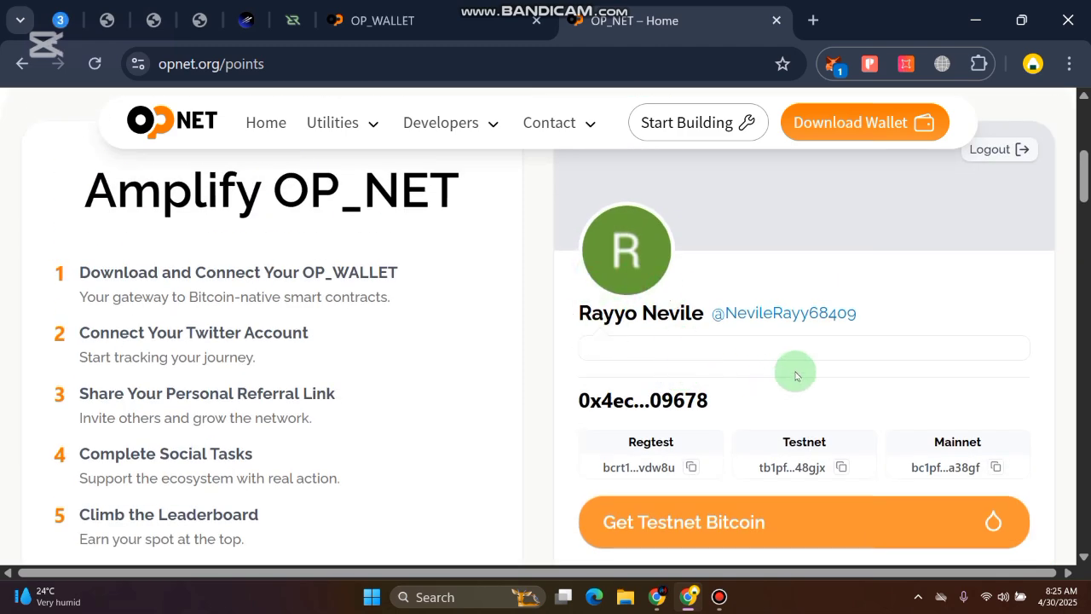
pyautogui.scroll(-2, 794, 375)
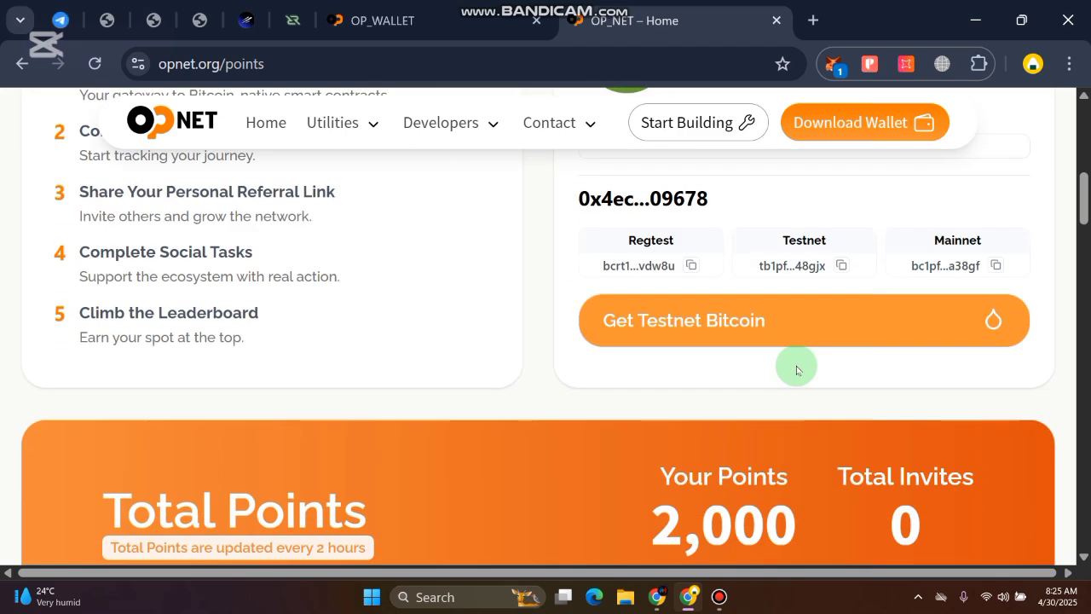
# - Open the testnet Bitcoin faucet from the points page and connect OP_WALLET's Account 1 to it
pyautogui.click(742, 324)
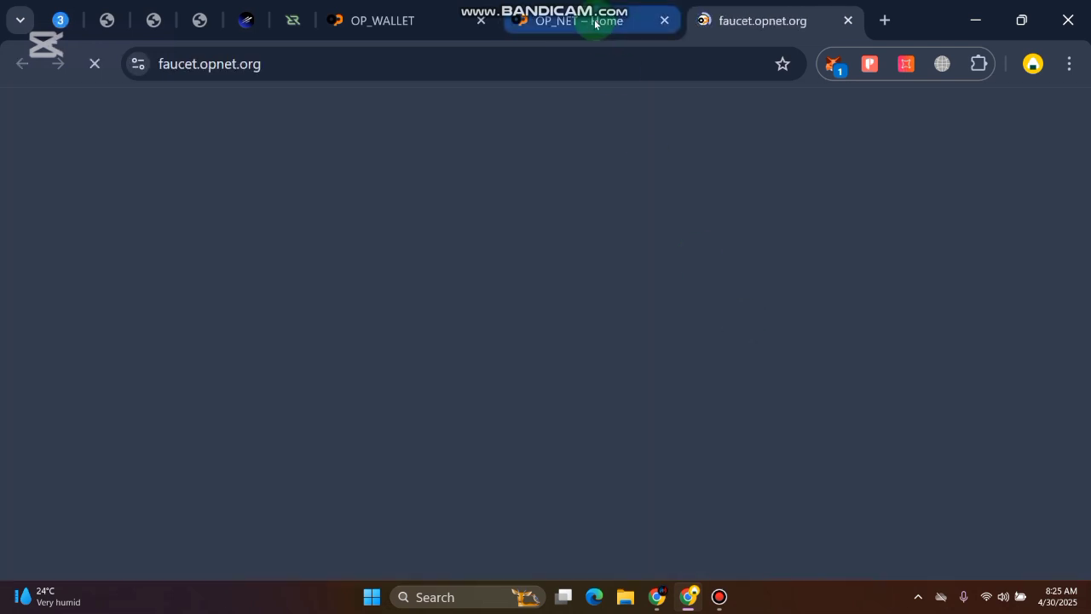
pyautogui.scroll(-2, 740, 333)
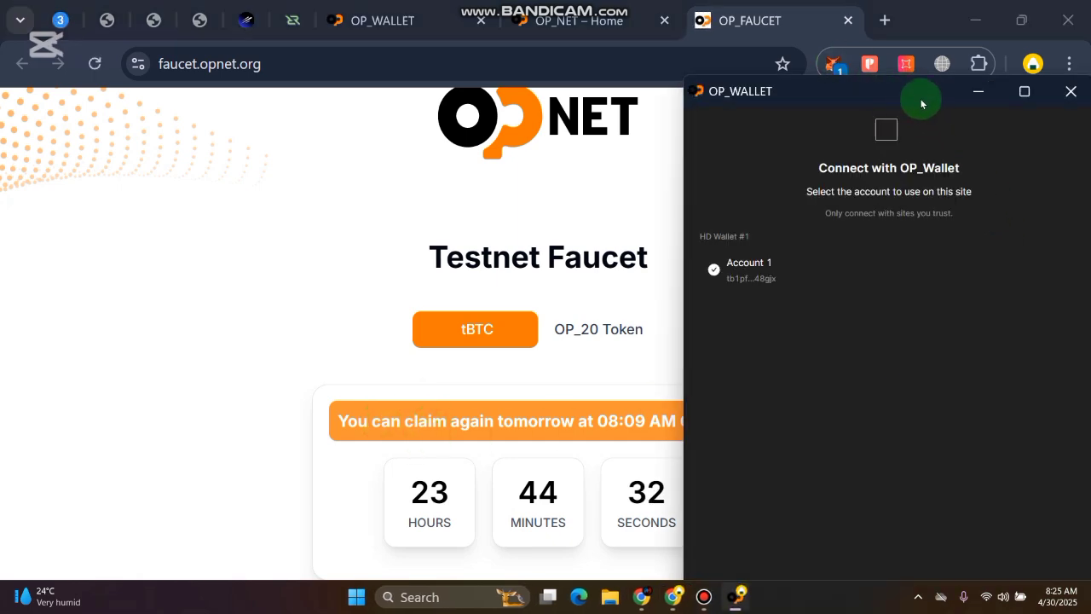
pyautogui.click(969, 82)
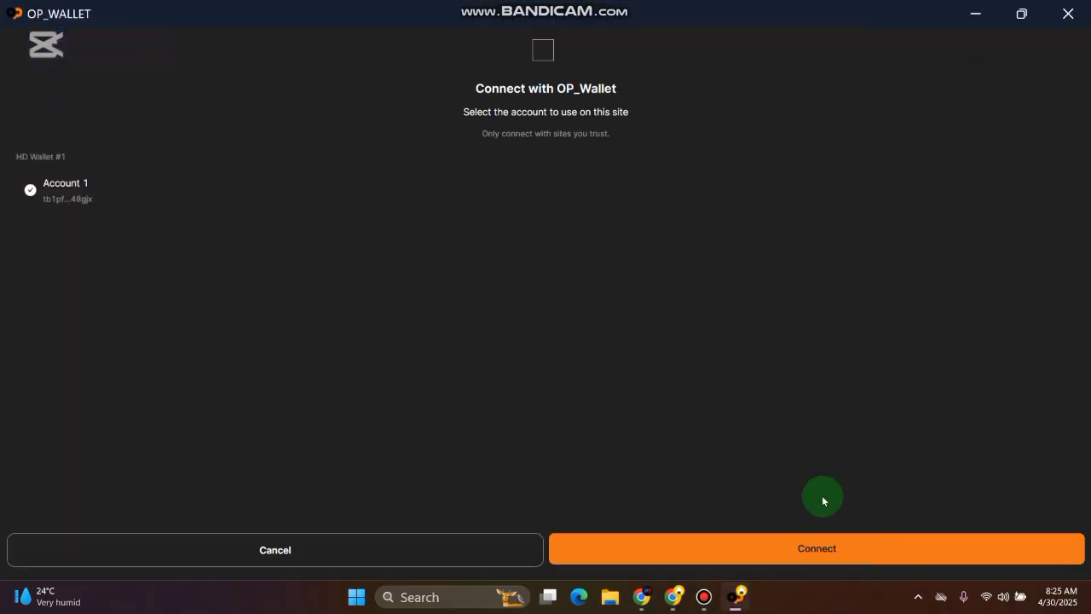
pyautogui.click(839, 549)
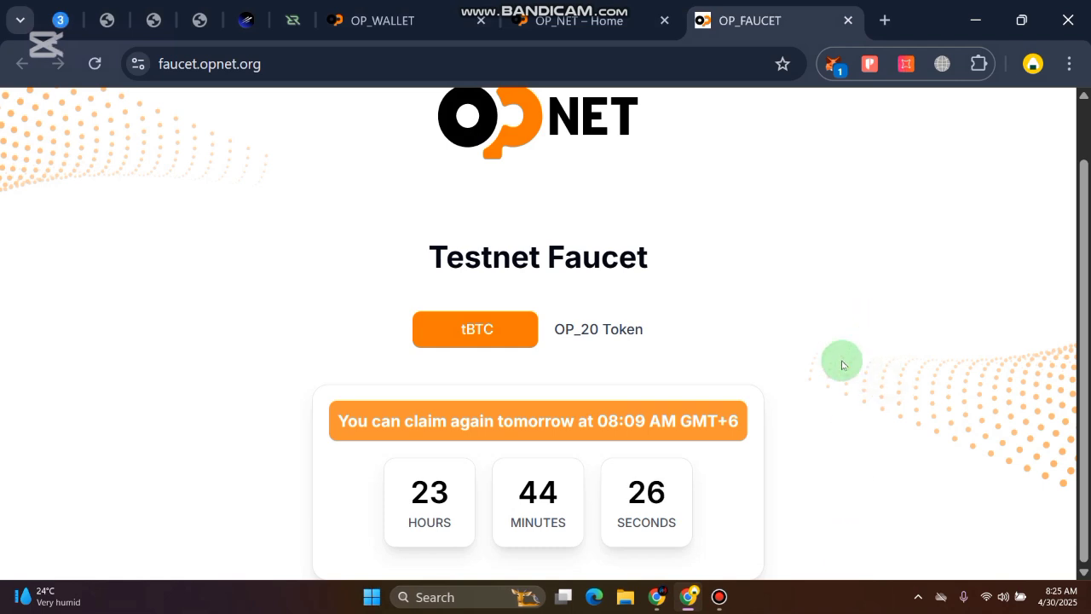
# - Check the tBTC claim notice on the faucet and the total balance in OP_WALLET, and return to the faucet
pyautogui.moveTo(349, 423); pyautogui.dragTo(750, 414)
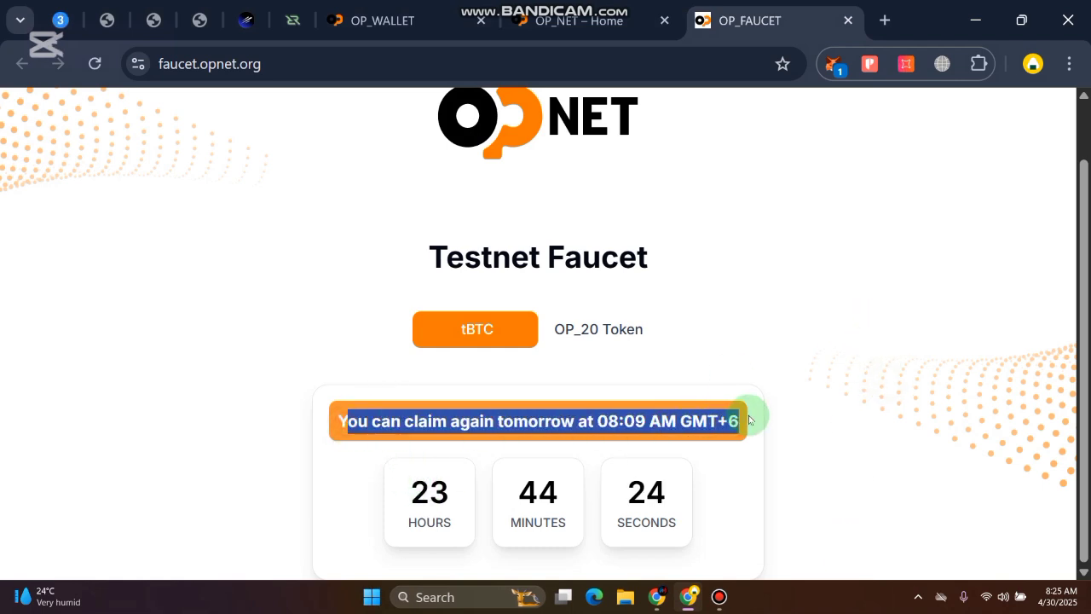
pyautogui.click(400, 22)
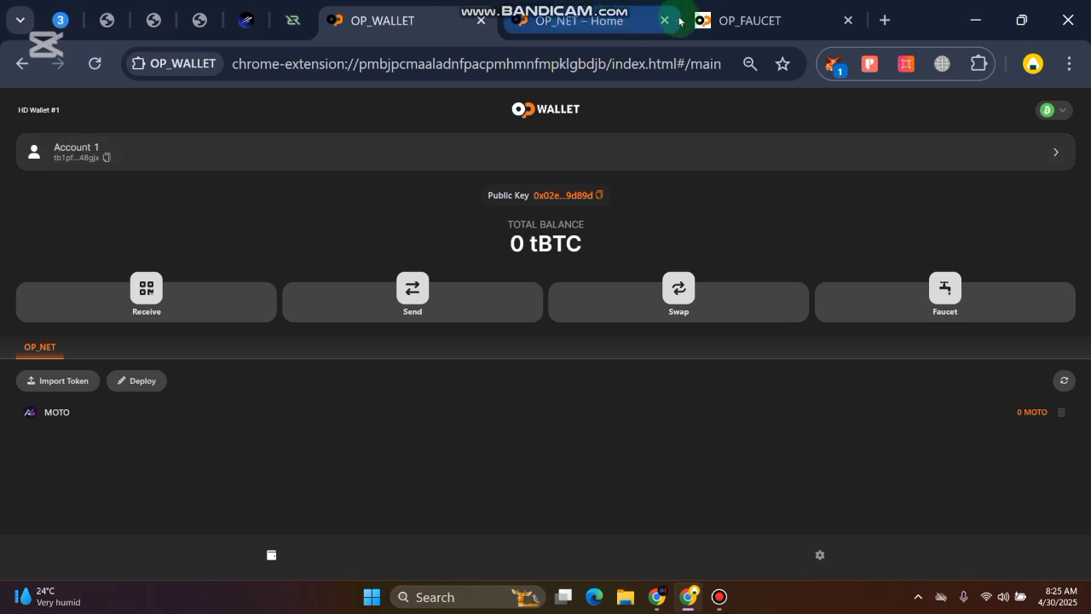
pyautogui.click(750, 21)
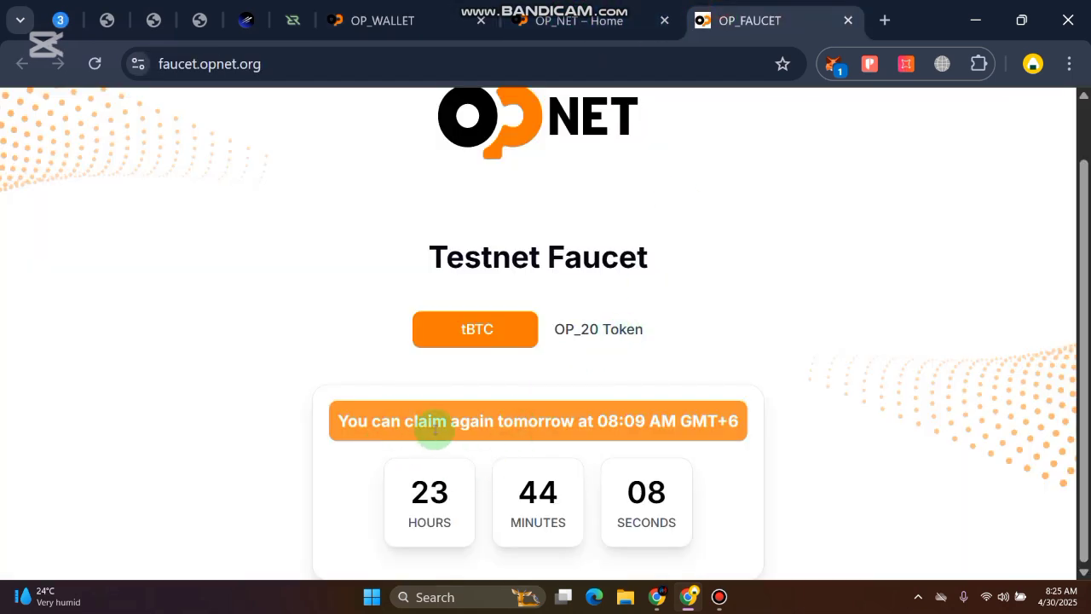
# - Switch the faucet to OP_20 Token and complete the hCaptcha human verification for the 1,000 $PILL claim
pyautogui.click(643, 345)
pyautogui.scroll(-1, 494, 443)
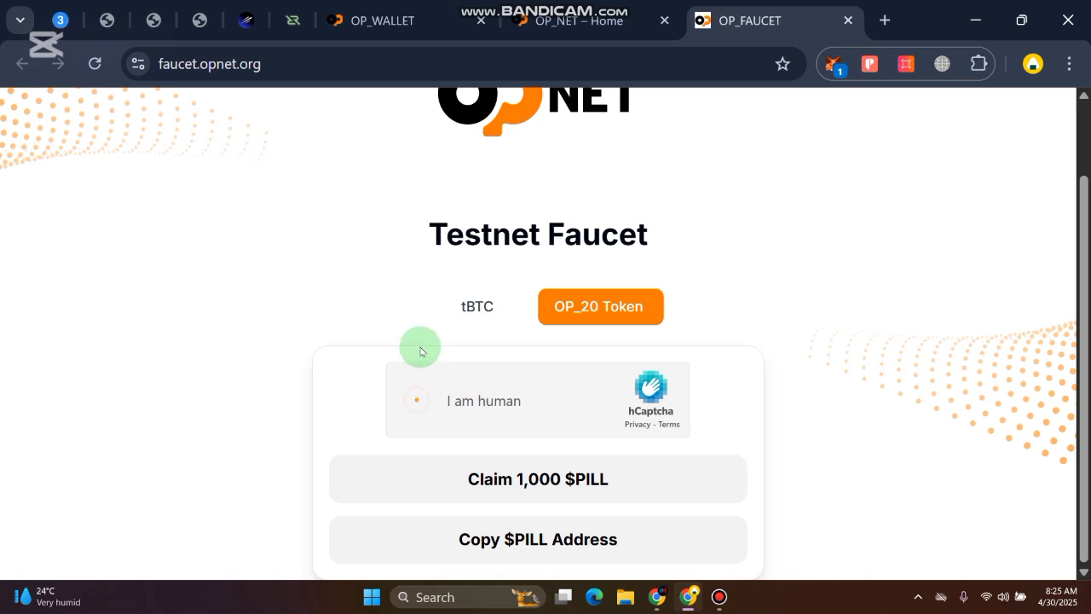
pyautogui.click(507, 487)
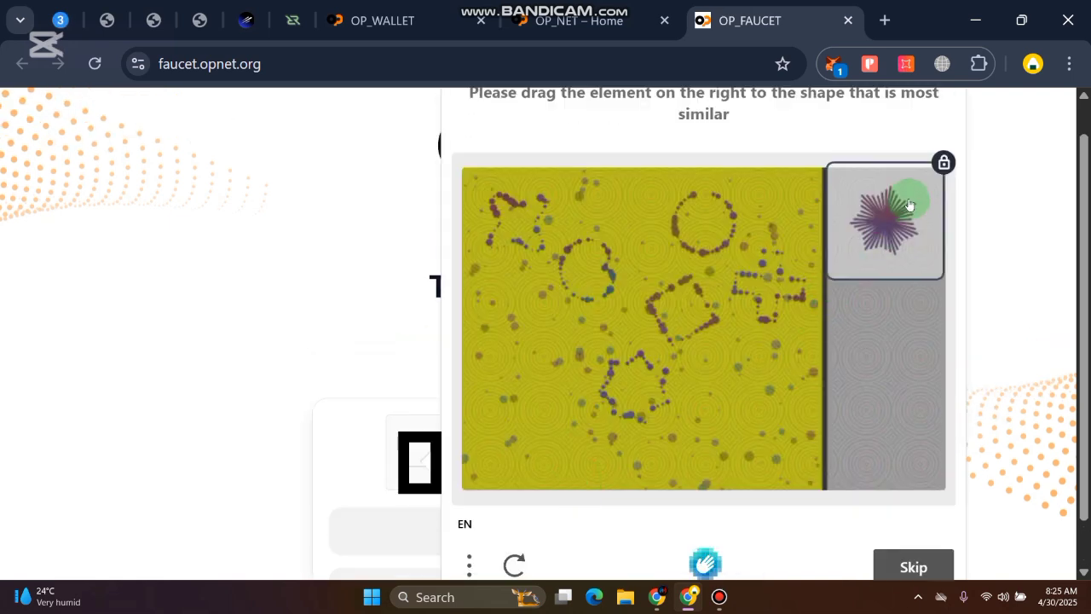
pyautogui.moveTo(909, 204); pyautogui.dragTo(653, 376)
pyautogui.click(870, 549)
pyautogui.click(579, 435)
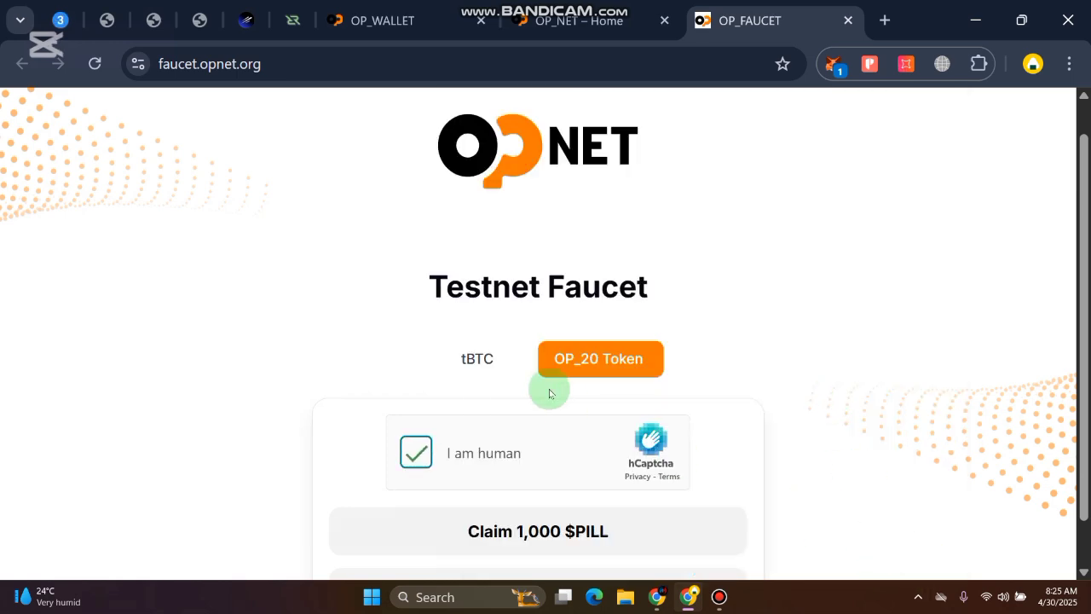
pyautogui.scroll(-1, 503, 516)
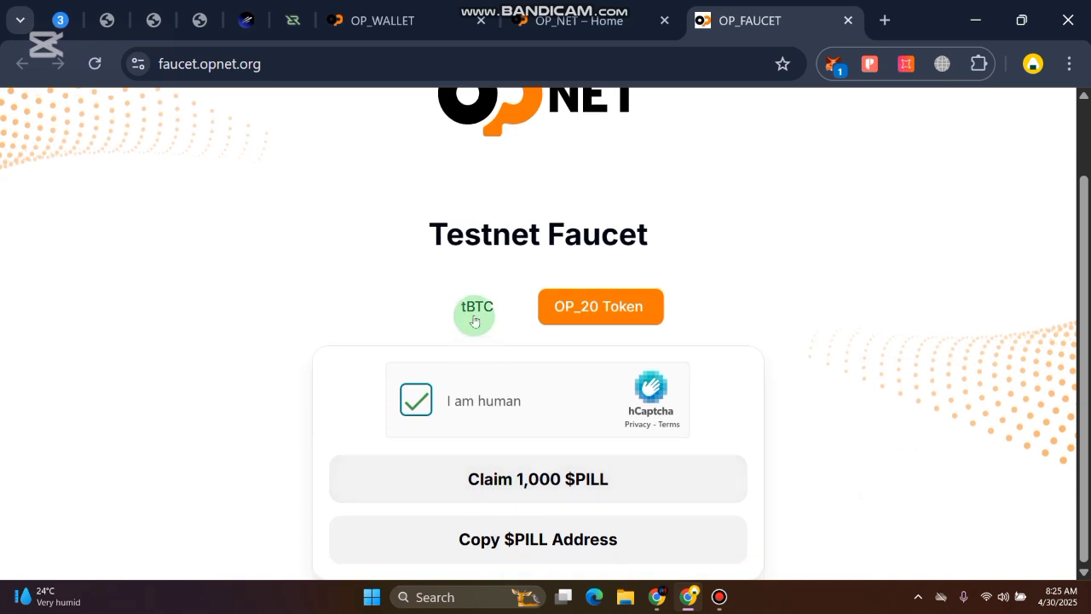
# - Switch the faucet back to tBTC and examine the countdown to the next claim
pyautogui.click(474, 317)
pyautogui.moveTo(394, 495); pyautogui.dragTo(695, 490)
pyautogui.click(709, 491)
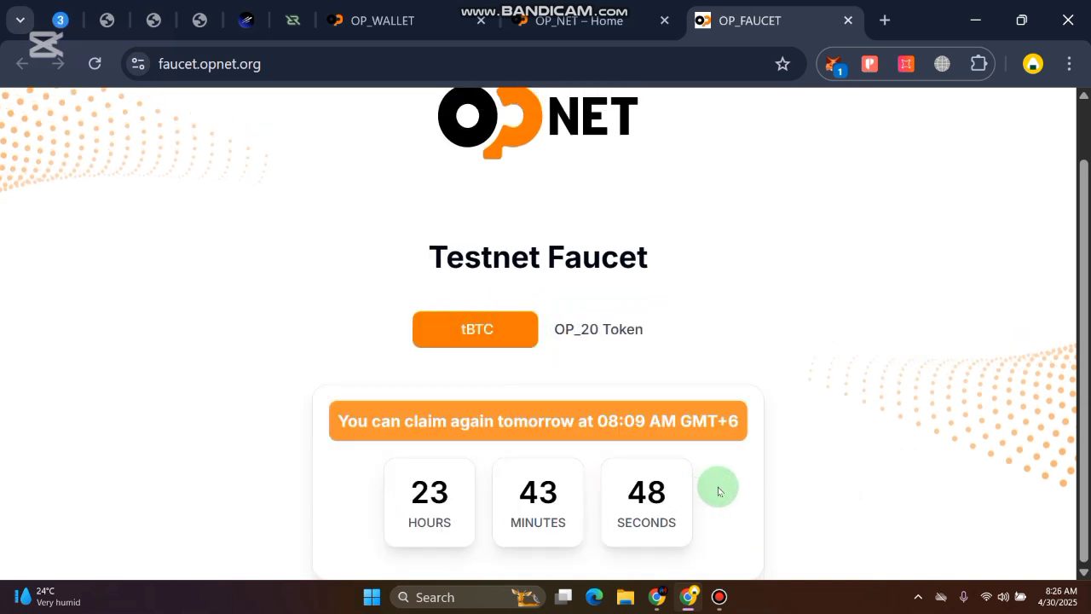
pyautogui.moveTo(413, 494); pyautogui.dragTo(721, 480)
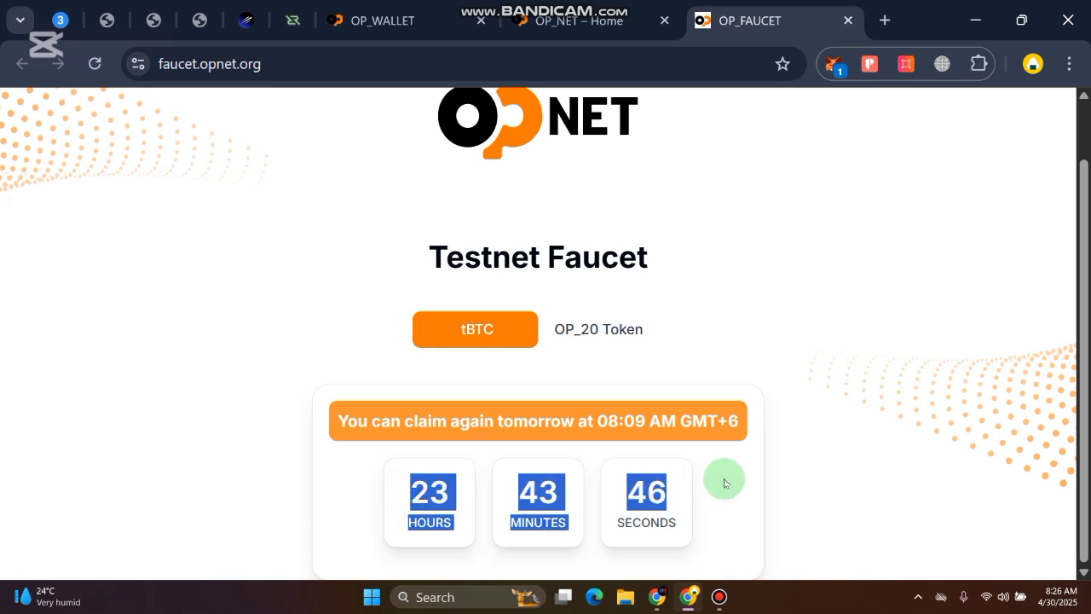
pyautogui.click(720, 477)
pyautogui.moveTo(397, 502); pyautogui.dragTo(704, 509)
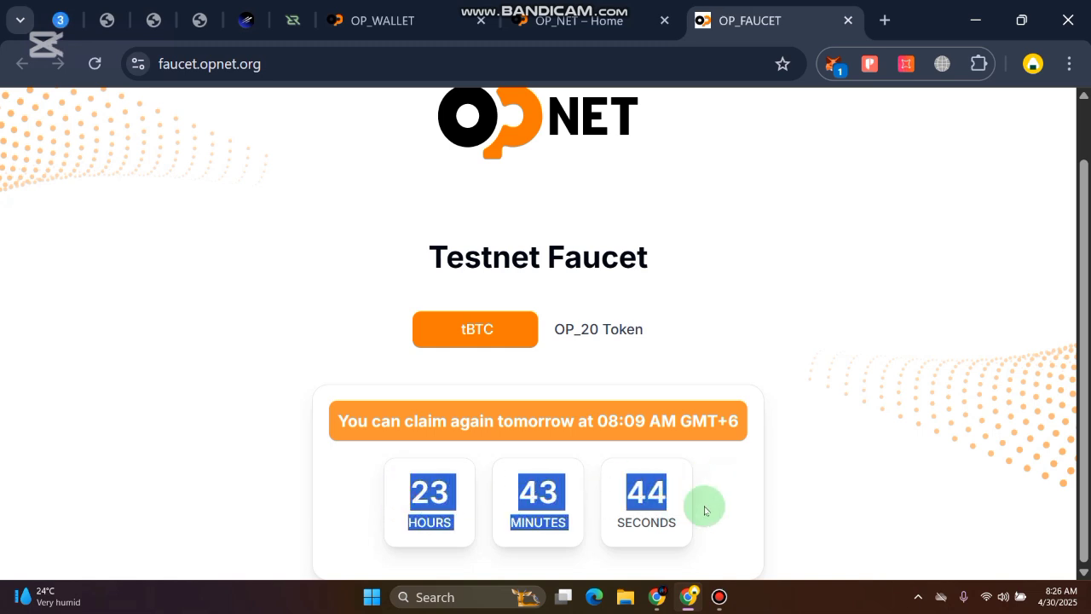
# - Read the remaining wait and the next claim time shown for tBTC on the faucet
pyautogui.moveTo(401, 491); pyautogui.dragTo(712, 511)
pyautogui.click(712, 511)
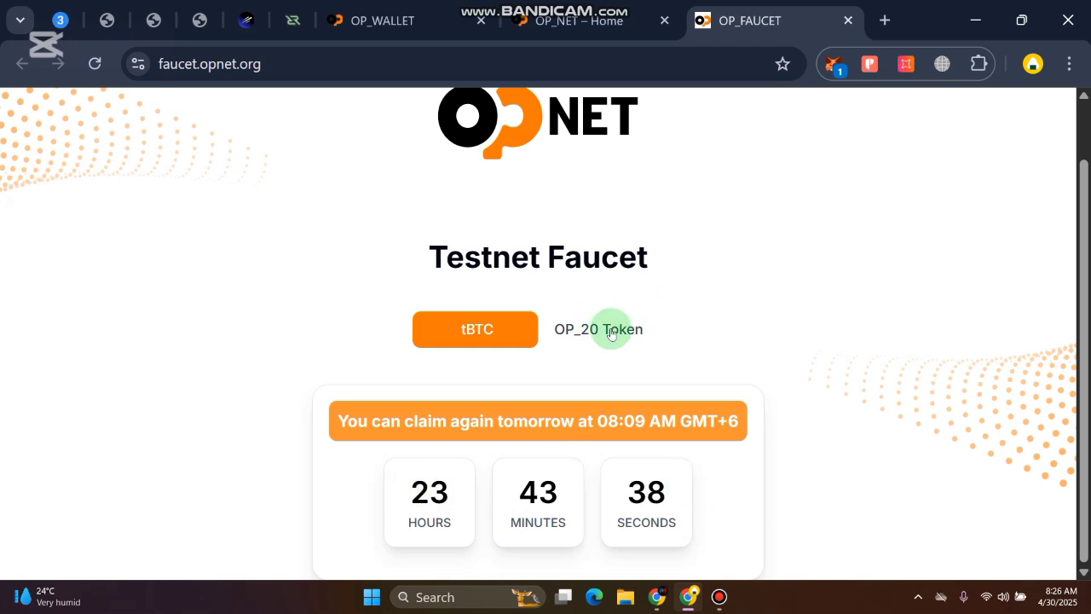
pyautogui.moveTo(401, 482); pyautogui.dragTo(688, 512)
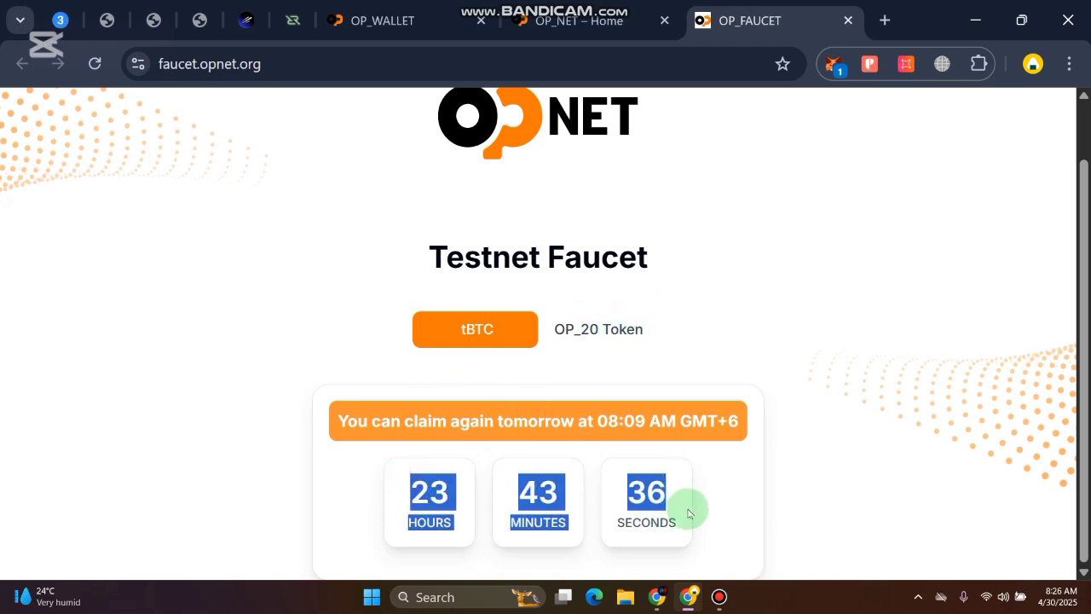
pyautogui.click(684, 523)
pyautogui.moveTo(382, 502); pyautogui.dragTo(680, 527)
pyautogui.click(686, 527)
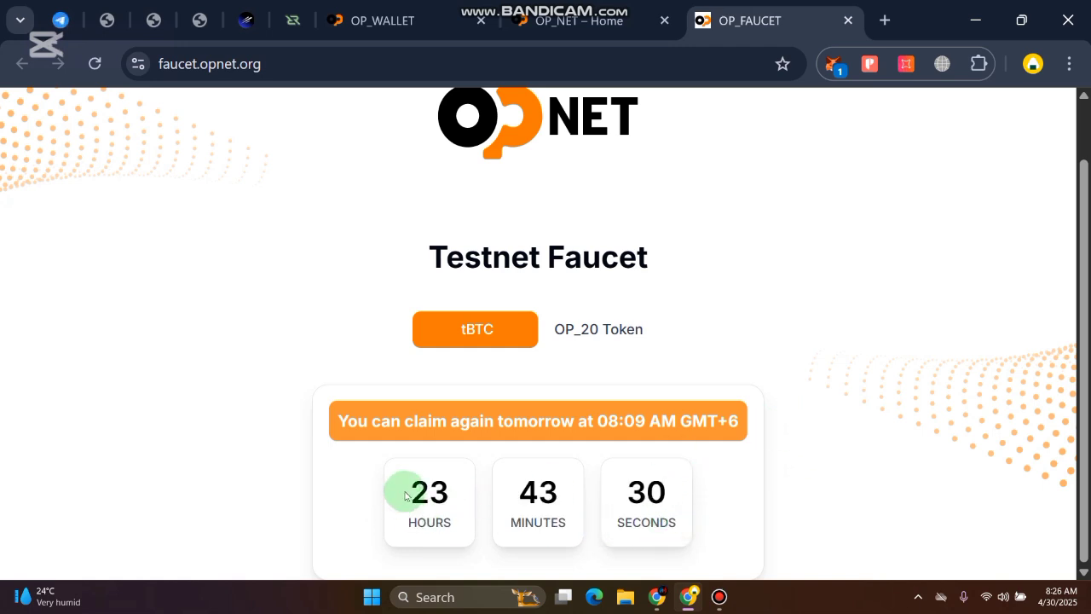
pyautogui.moveTo(401, 492); pyautogui.dragTo(687, 536)
pyautogui.click(691, 535)
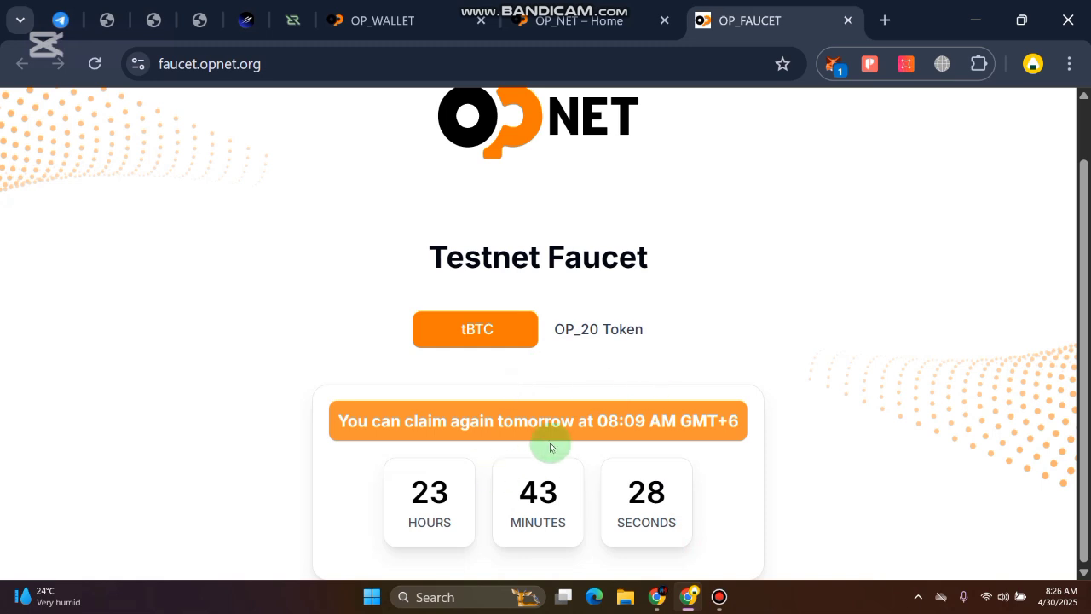
pyautogui.moveTo(588, 421); pyautogui.dragTo(716, 421)
pyautogui.click(716, 423)
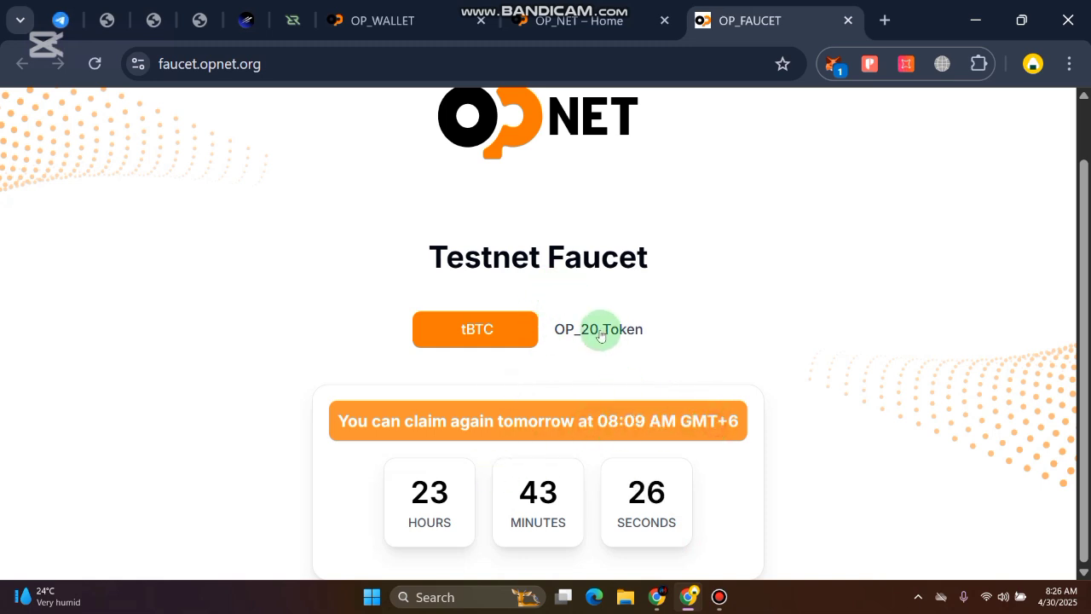
pyautogui.moveTo(409, 487); pyautogui.dragTo(722, 514)
pyautogui.click(725, 514)
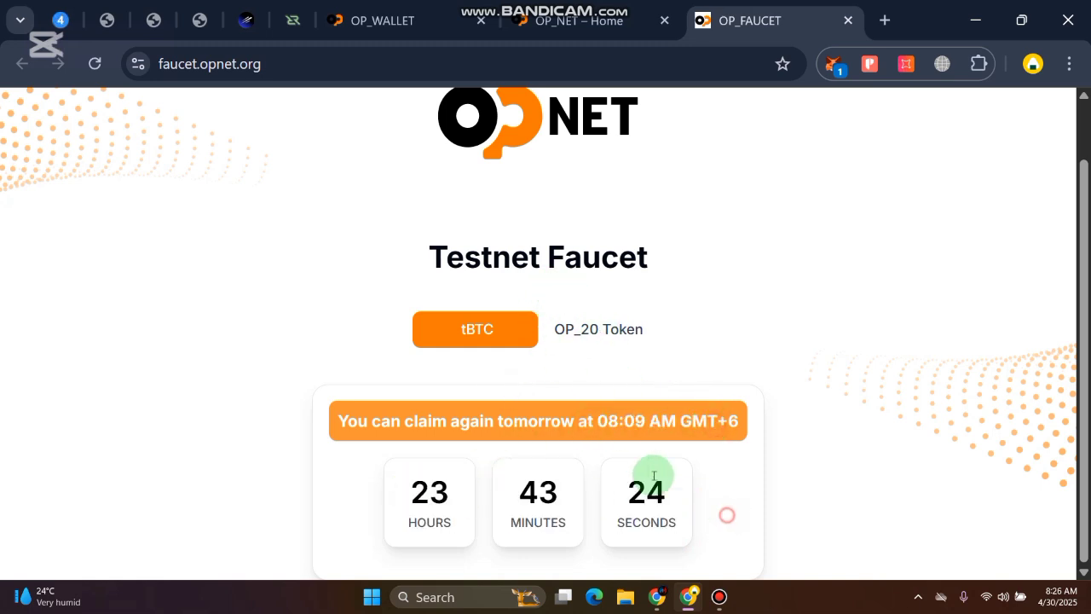
# - Switch the faucet to OP_20 Token and pass the hCaptcha check by selecting the dog images in both rounds
pyautogui.click(596, 331)
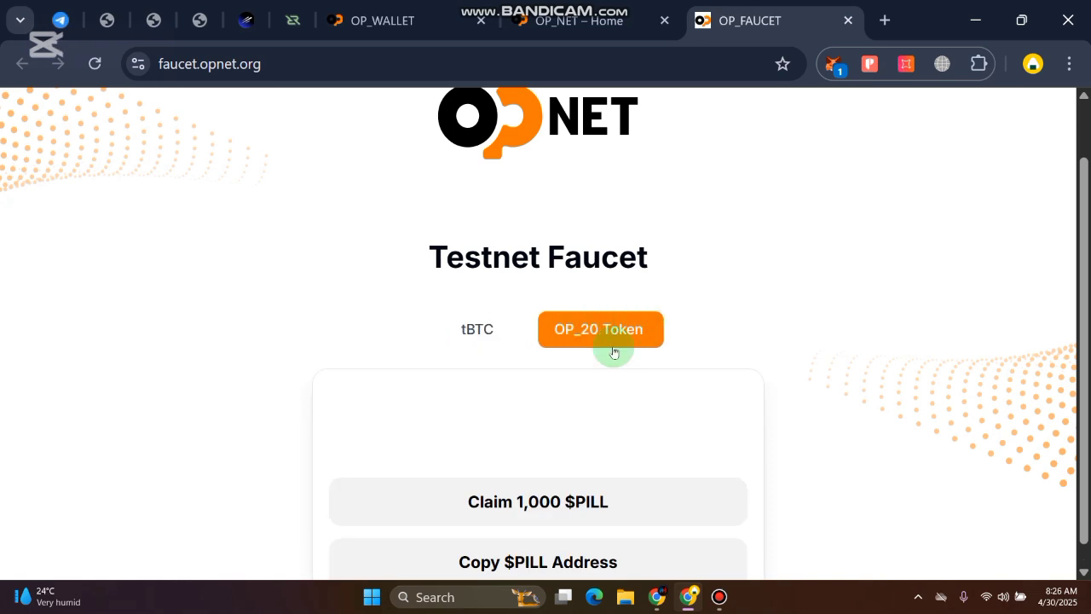
pyautogui.click(412, 400)
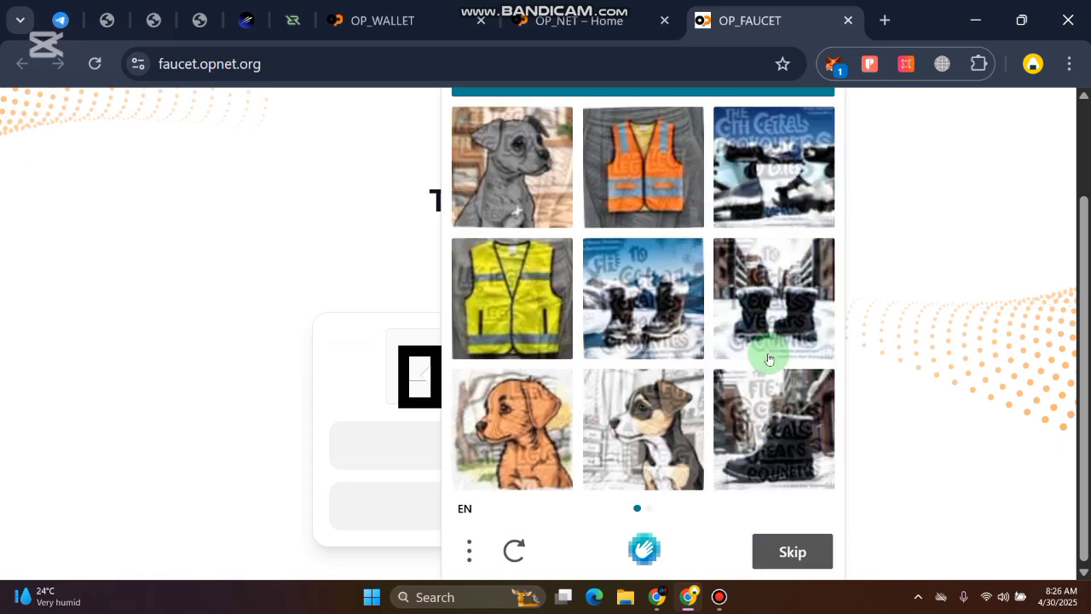
pyautogui.scroll(2, 787, 331)
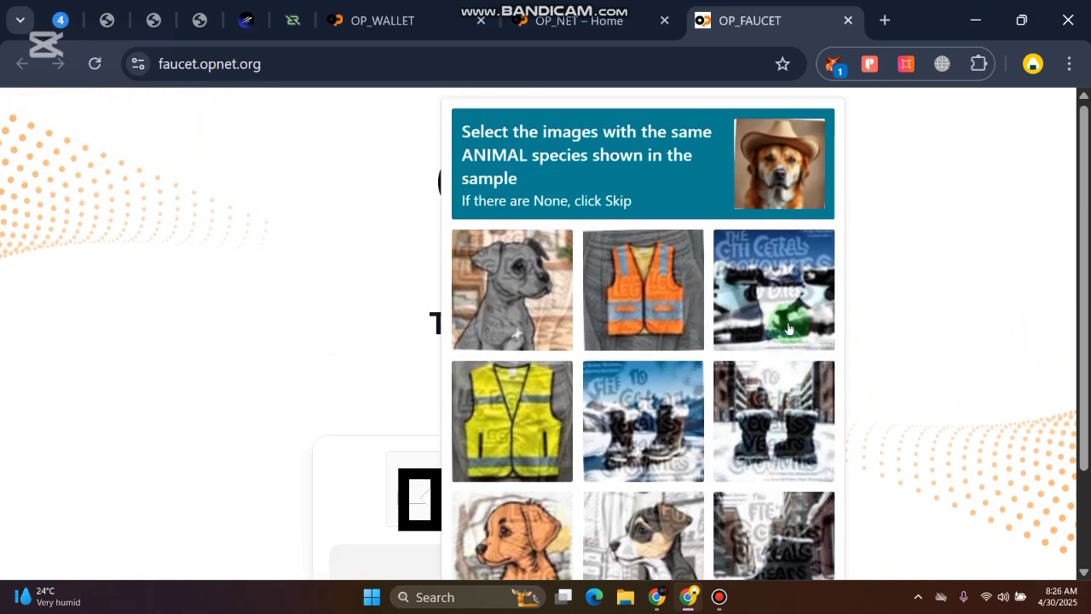
pyautogui.click(519, 527)
pyautogui.click(640, 523)
pyautogui.click(499, 251)
pyautogui.scroll(-2, 801, 518)
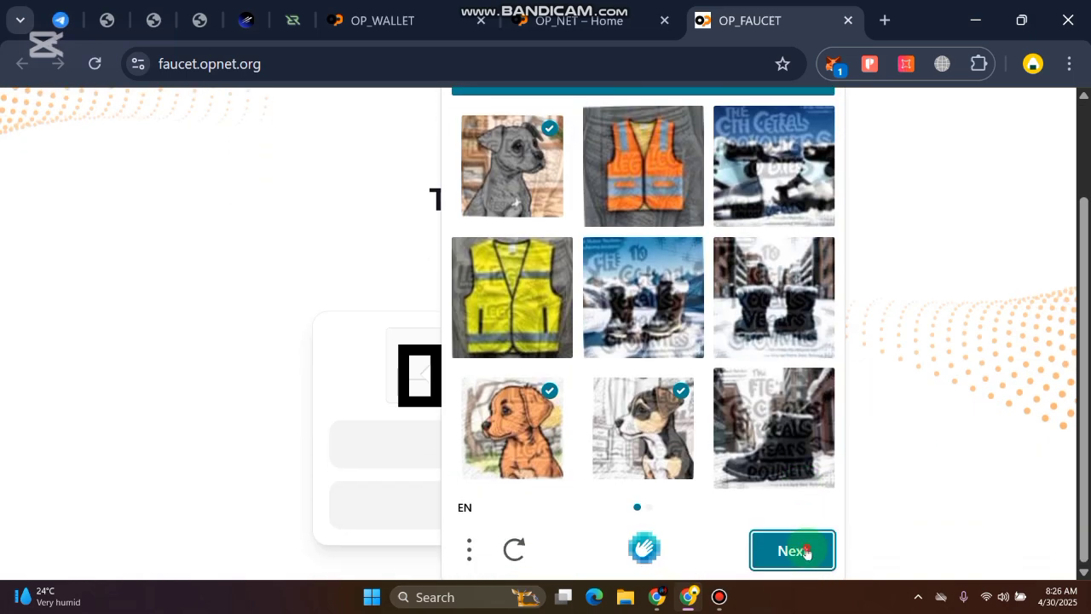
pyautogui.click(806, 552)
pyautogui.click(773, 442)
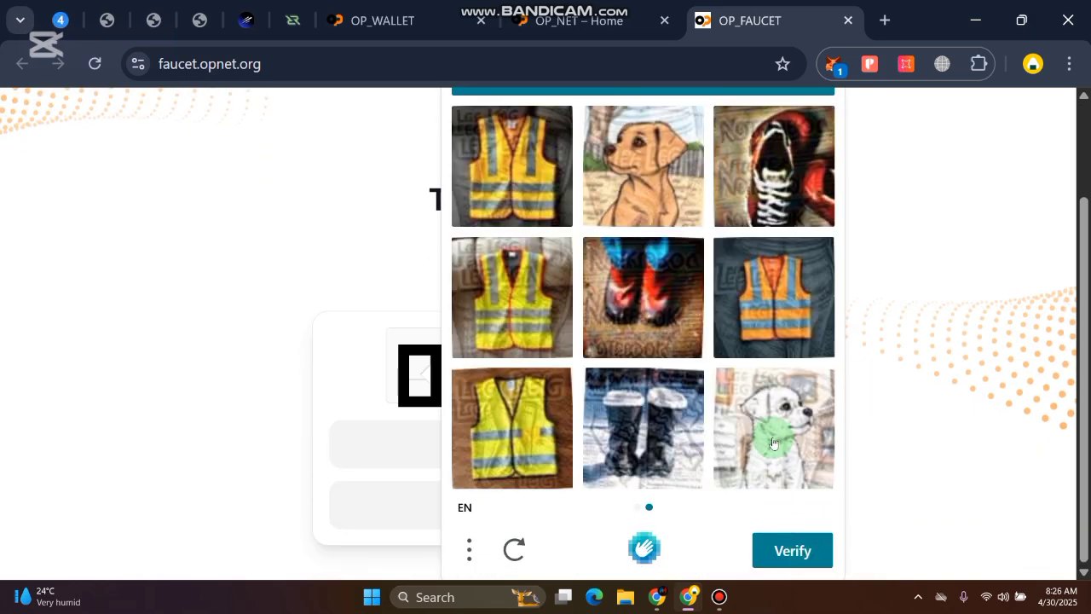
pyautogui.click(656, 166)
pyautogui.click(812, 550)
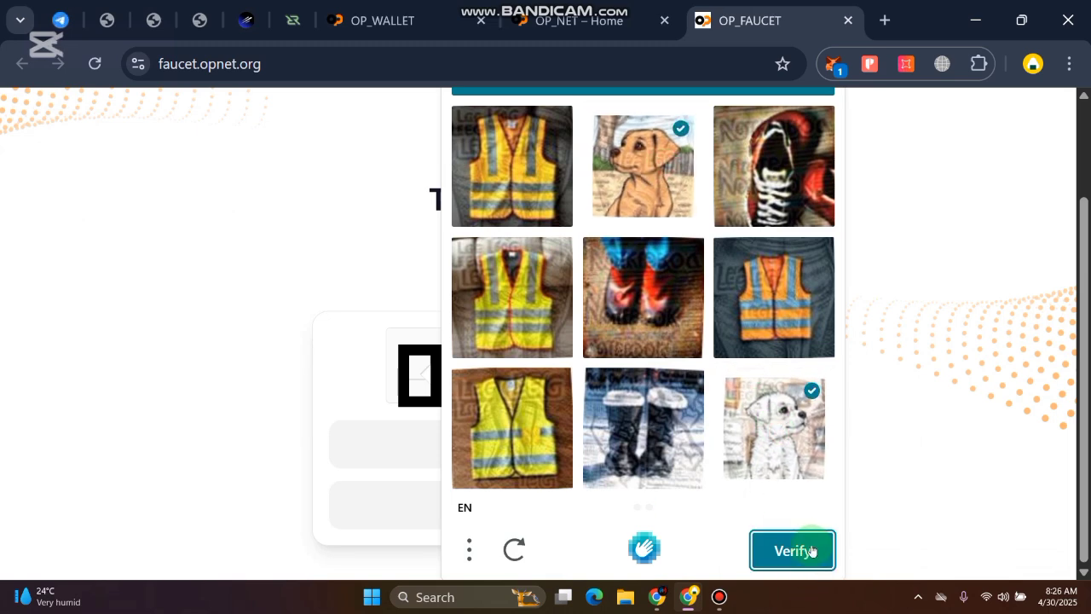
# - Try to claim 1,000 $PILL from the faucet and read the transaction notice
pyautogui.click(564, 479)
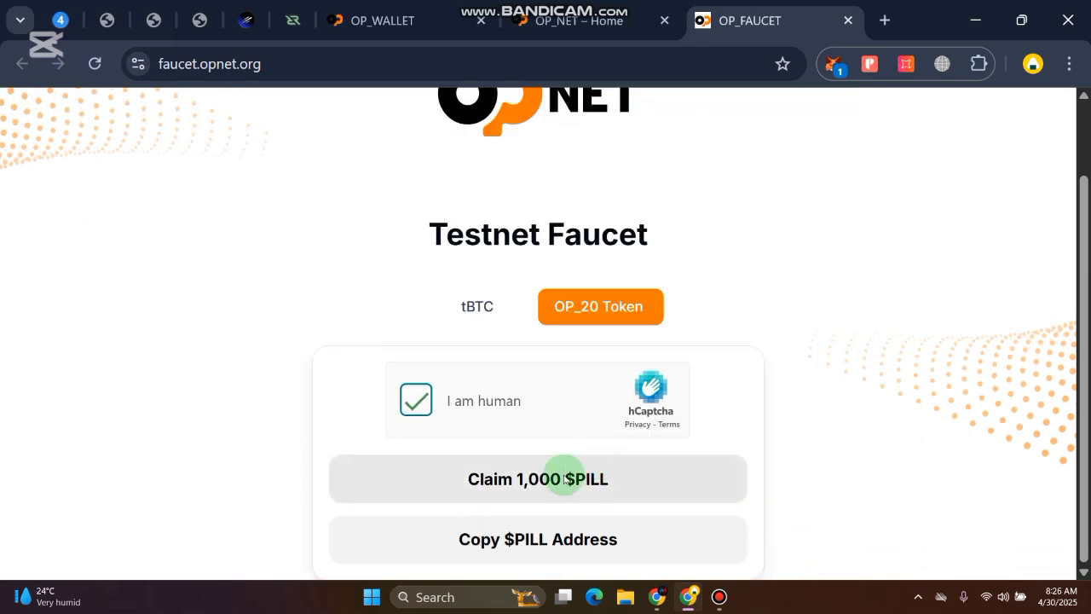
pyautogui.click(511, 483)
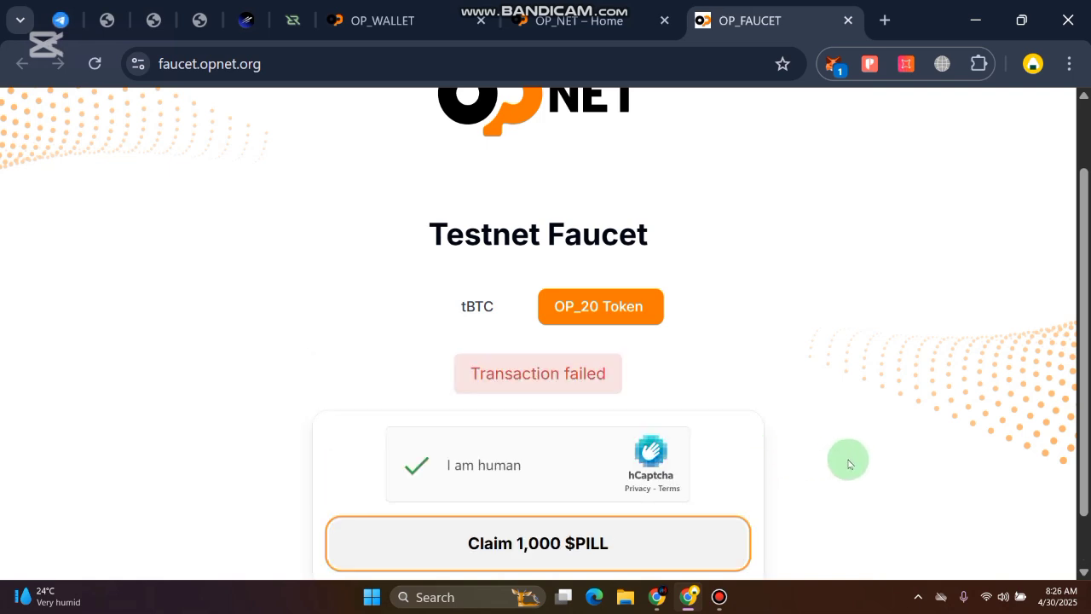
pyautogui.scroll(-1, 847, 407)
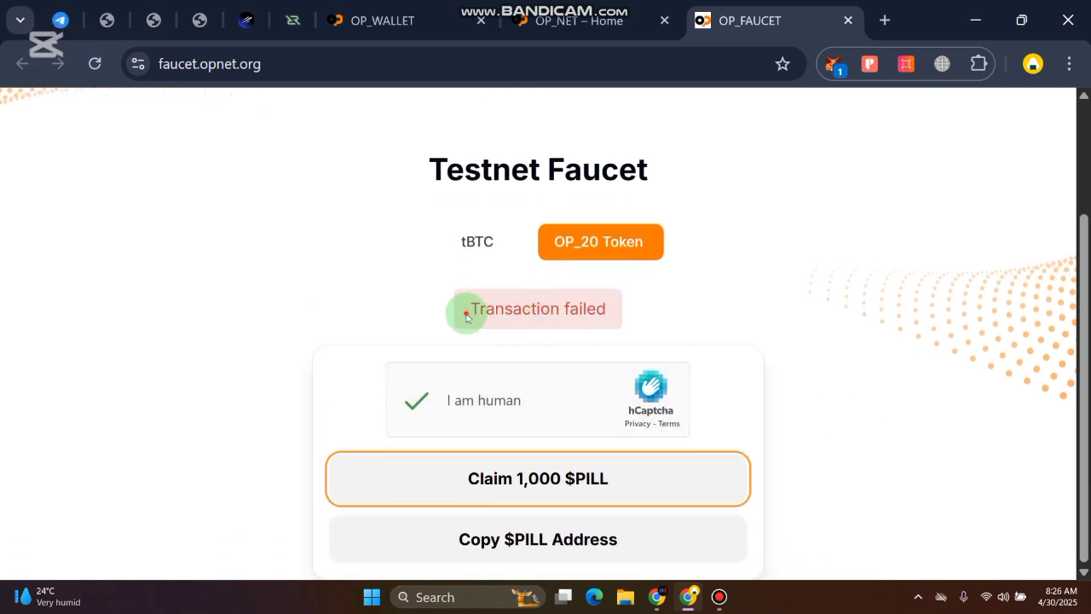
pyautogui.moveTo(466, 317); pyautogui.dragTo(601, 305)
pyautogui.click(727, 393)
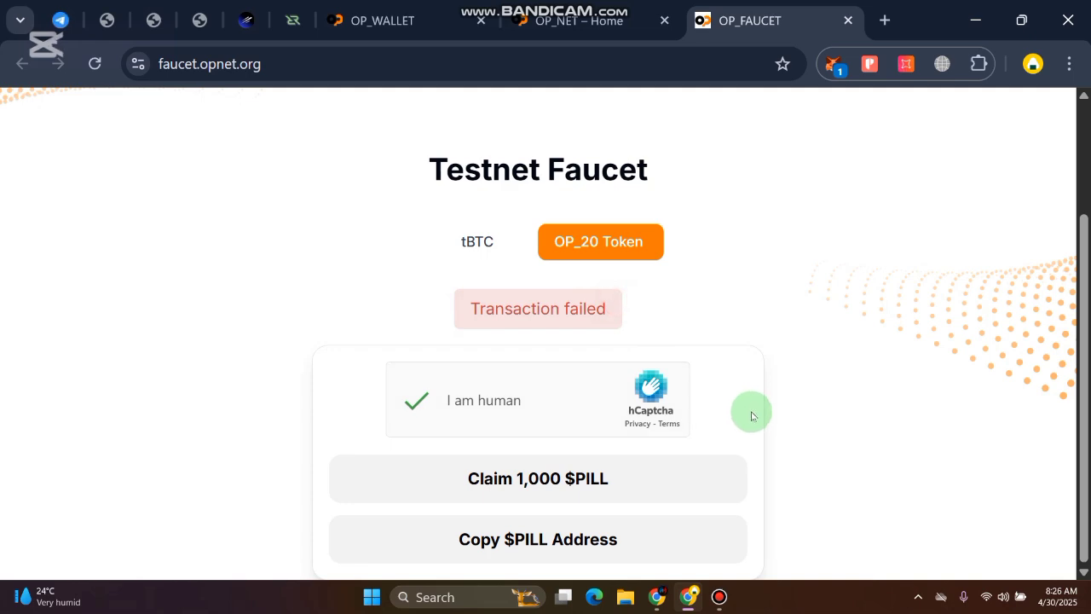
# - Return to the OP_NET points page and review the Total Points banner, engagement points and leaderboard
pyautogui.click(579, 20)
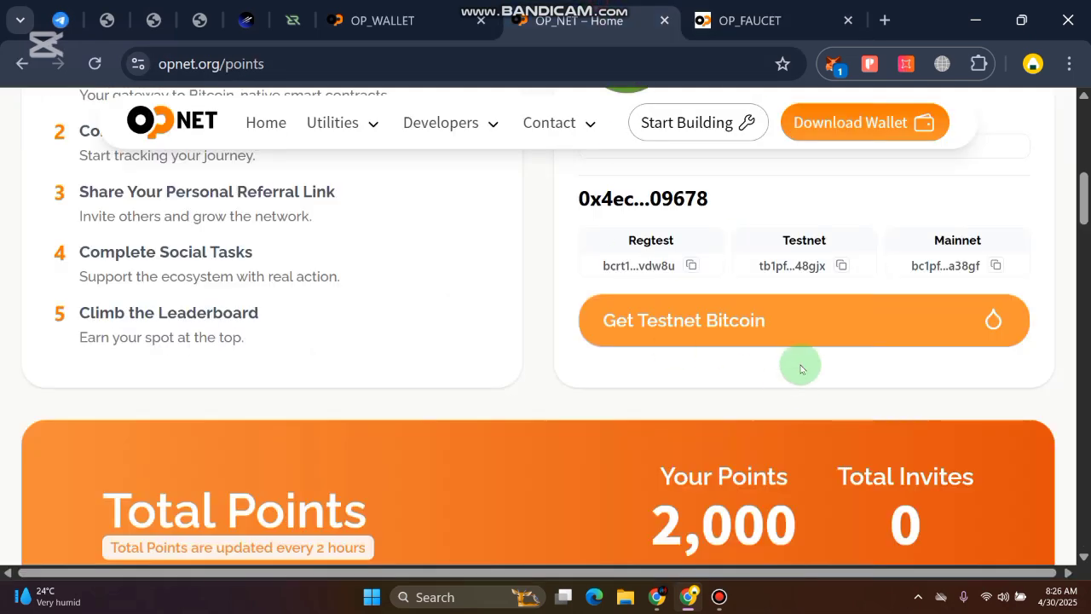
pyautogui.scroll(-2, 793, 379)
pyautogui.scroll(-2, 792, 379)
pyautogui.scroll(2, 805, 384)
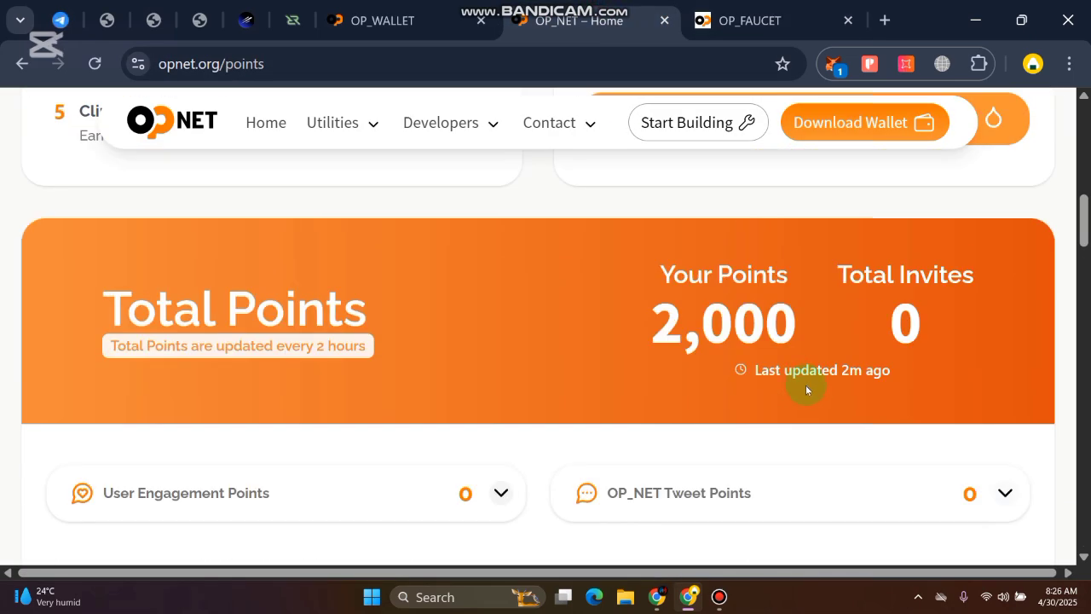
pyautogui.moveTo(630, 315); pyautogui.dragTo(797, 312)
pyautogui.click(795, 308)
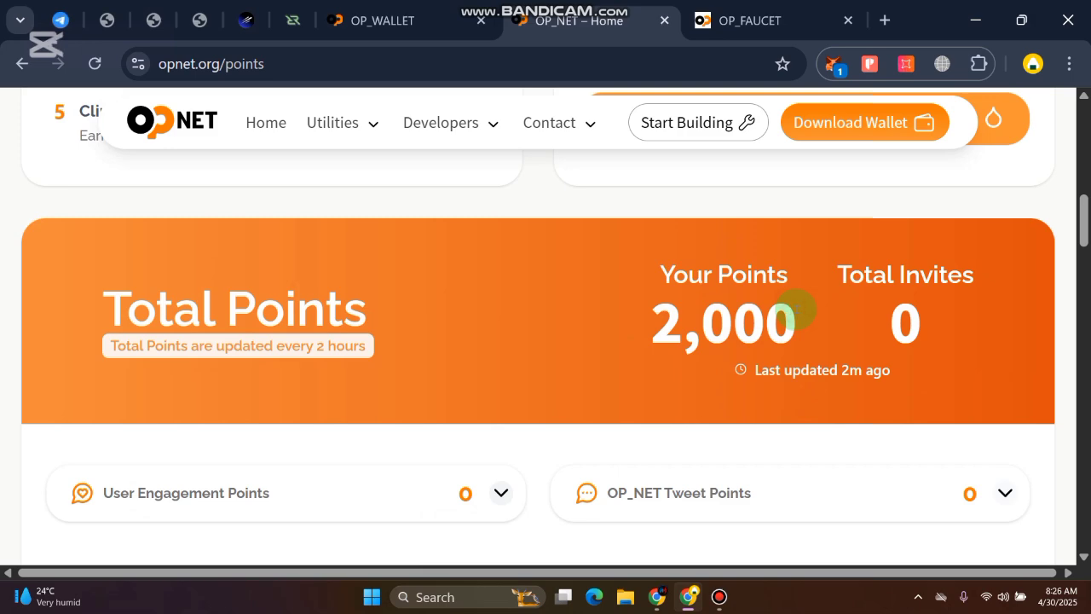
pyautogui.scroll(-3, 795, 309)
pyautogui.scroll(-3, 836, 332)
pyautogui.scroll(3, 938, 366)
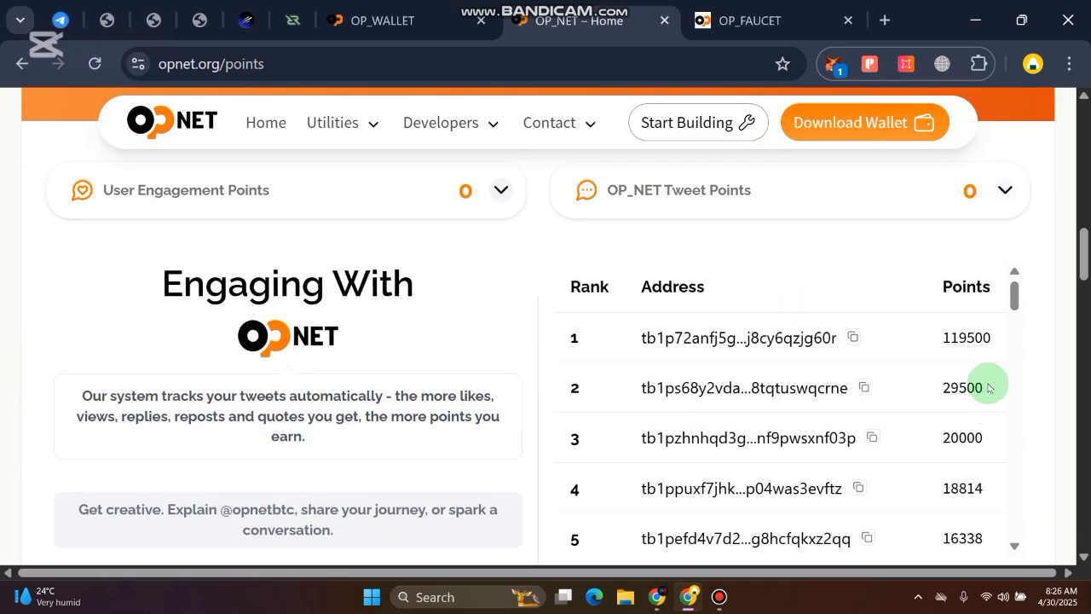
pyautogui.scroll(4, 546, 417)
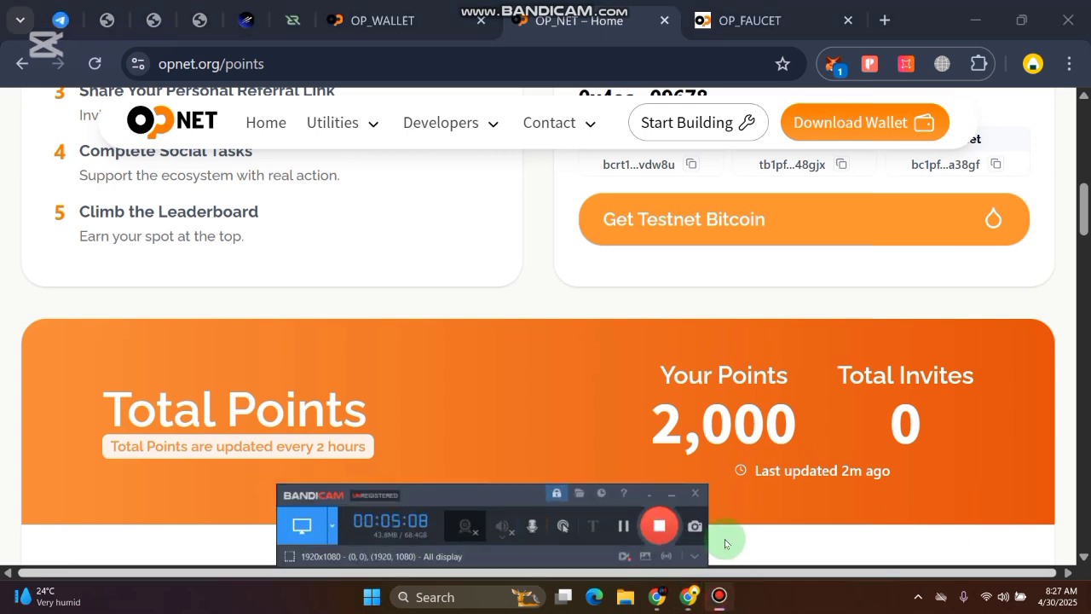
pyautogui.scroll(1, 478, 373)
pyautogui.click(486, 339)
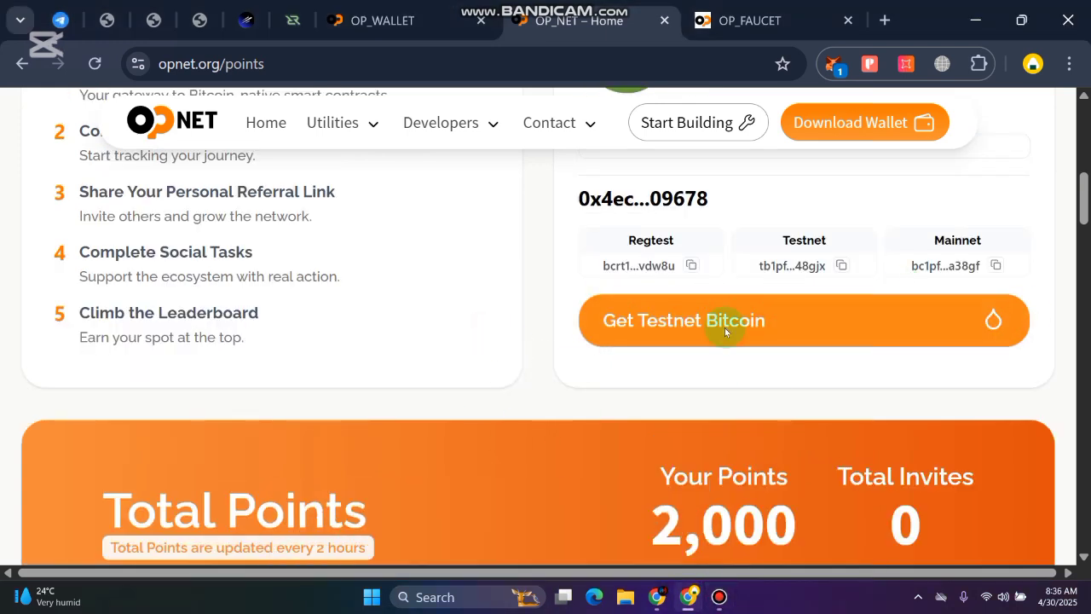
# - Check the account in OP_WALLET, and examine the Regtest, Testnet and Mainnet addresses and the testnet Bitcoin option on the points page
pyautogui.scroll(4, 458, 219)
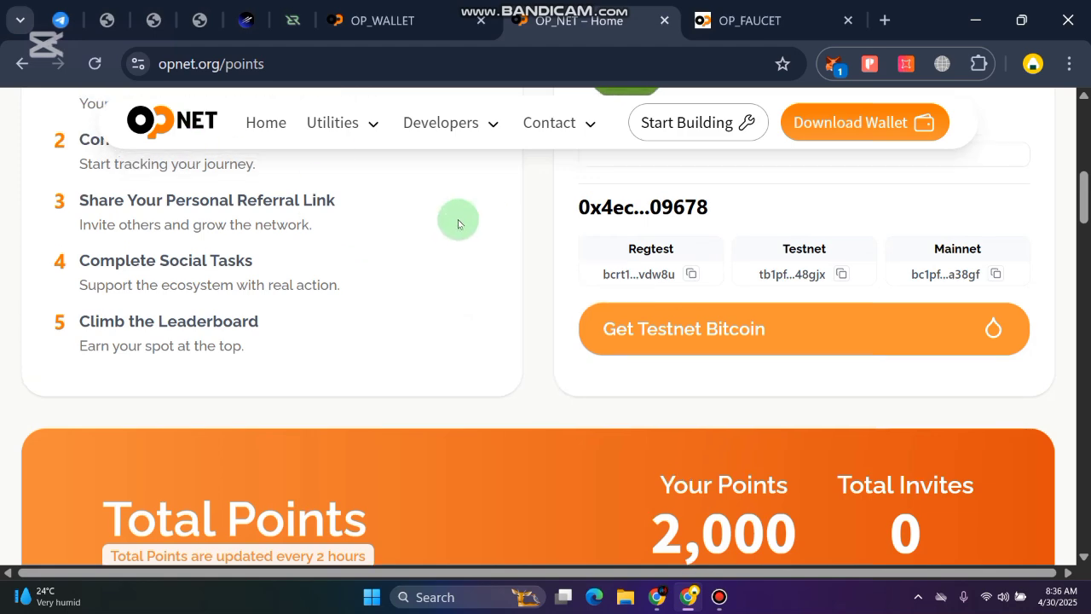
pyautogui.click(418, 20)
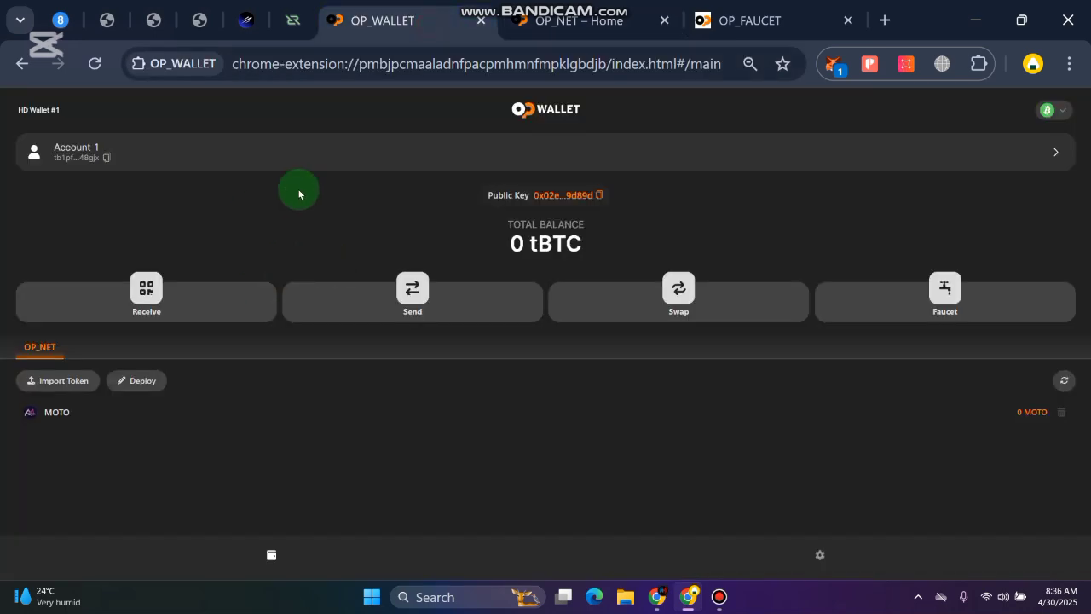
pyautogui.click(584, 21)
pyautogui.scroll(-3, 844, 380)
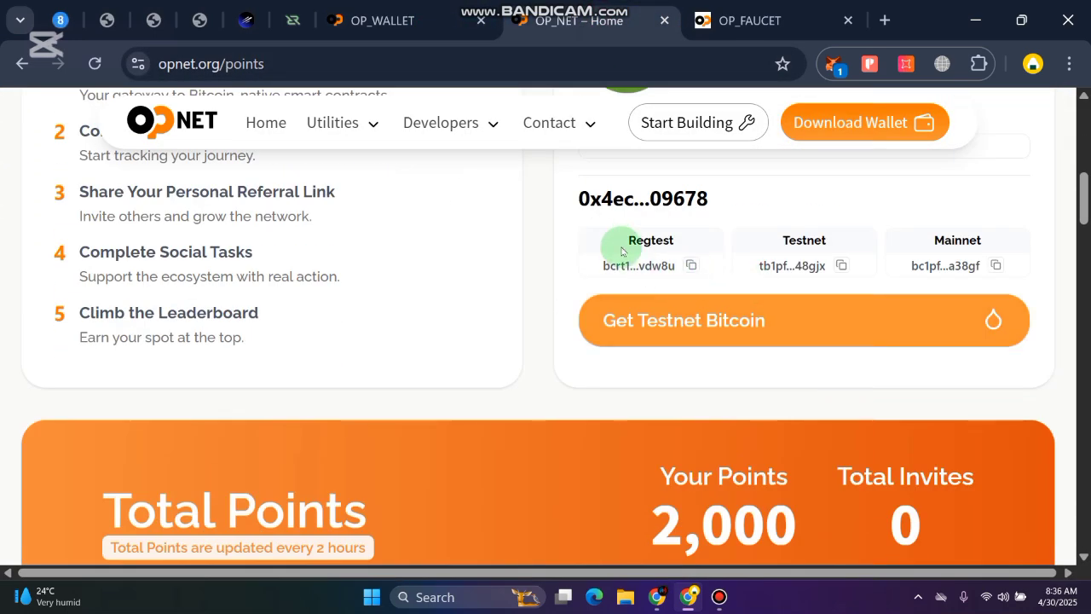
pyautogui.doubleClick(778, 239)
pyautogui.doubleClick(917, 237)
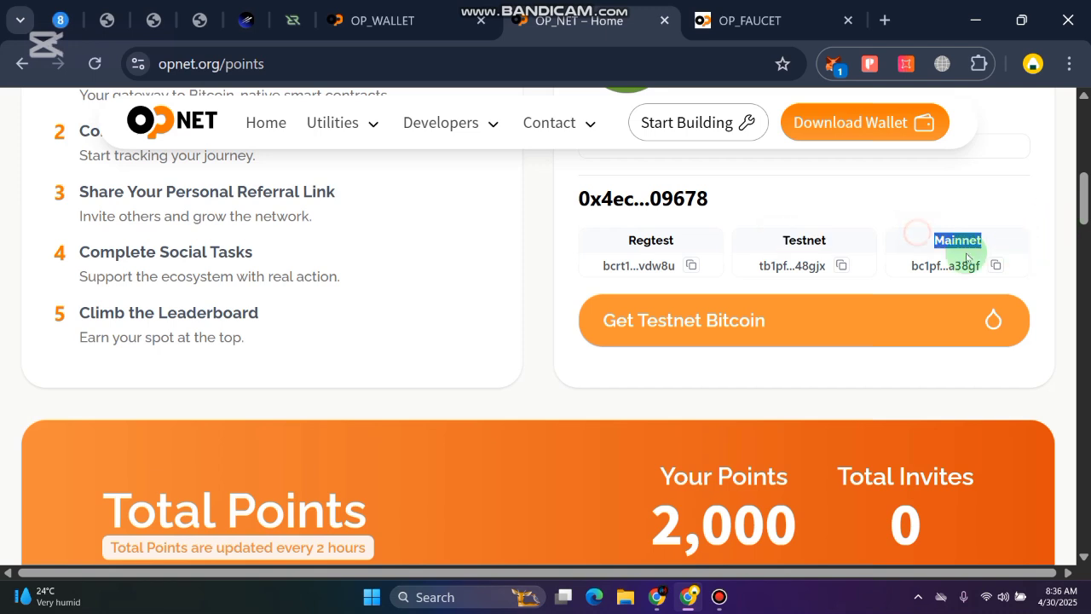
pyautogui.click(835, 272)
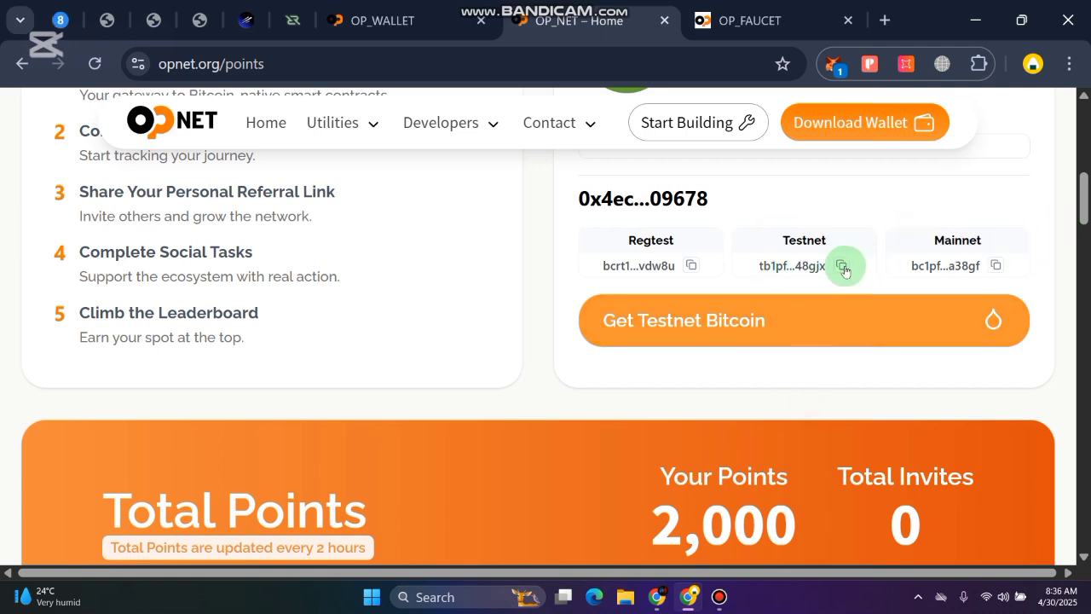
pyautogui.click(762, 324)
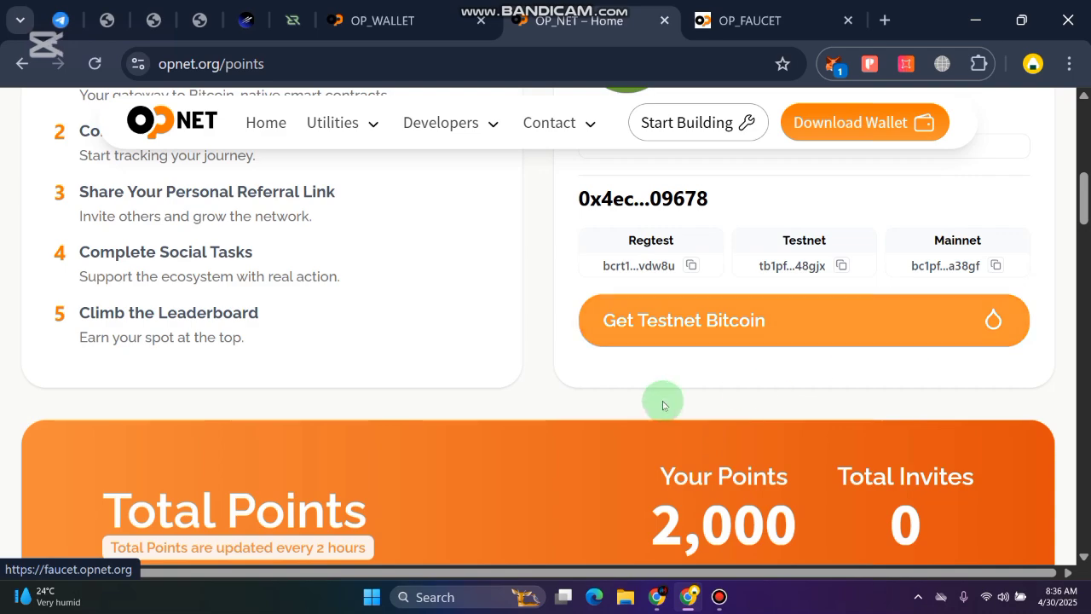
# - Look over the engagement section and check the current points total in the Total Points banner
pyautogui.scroll(-5, 596, 418)
pyautogui.scroll(-6, 518, 421)
pyautogui.scroll(6, 541, 463)
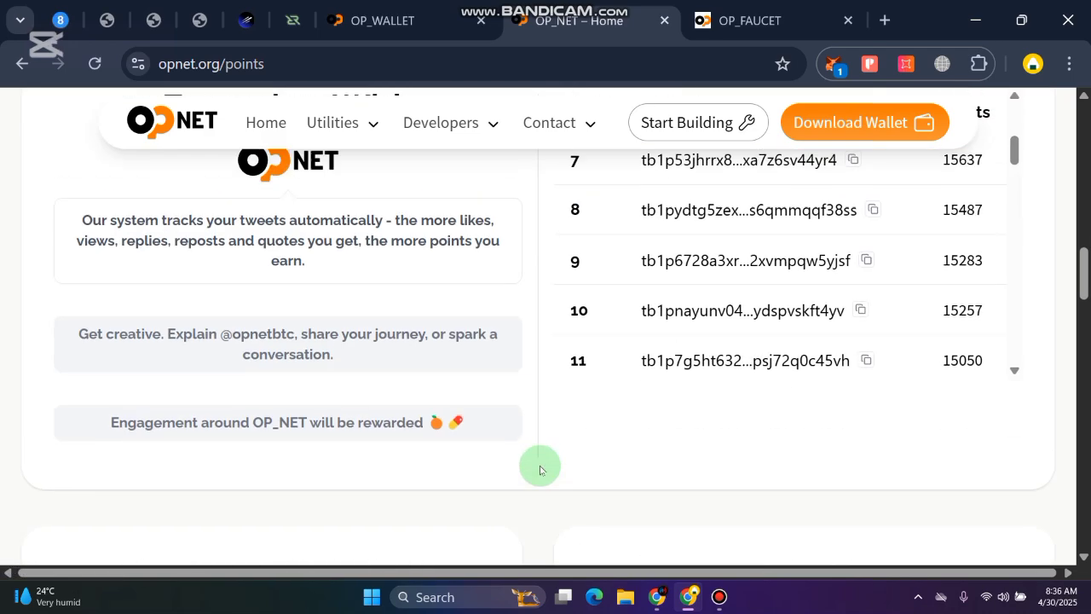
pyautogui.moveTo(647, 324); pyautogui.dragTo(793, 328)
pyautogui.click(572, 348)
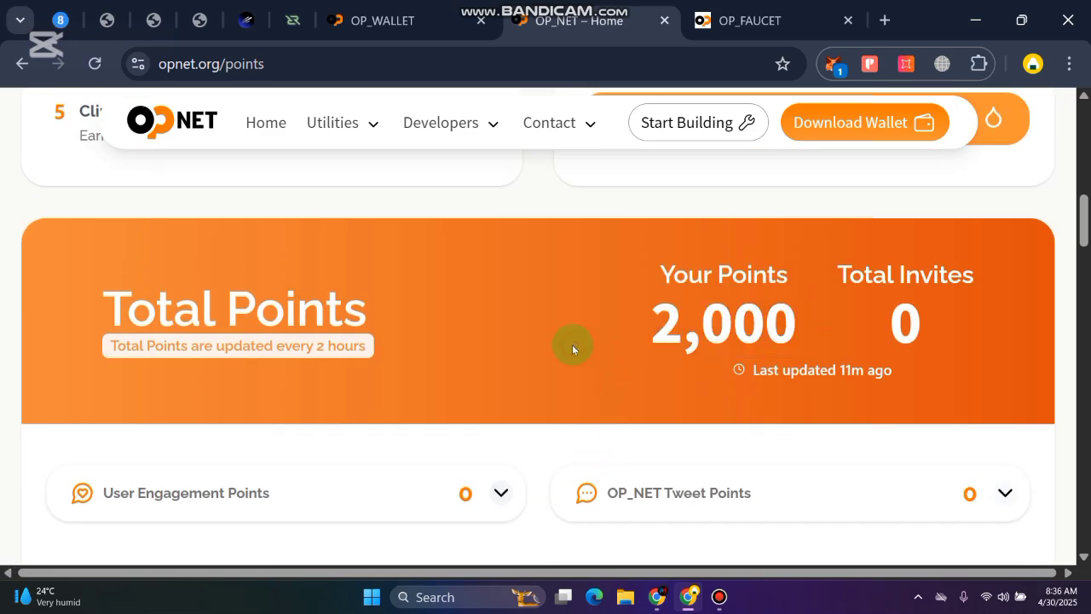
# - Examine the Tasks list on the points page, including the points offered for following OP_NET on X and connecting X
pyautogui.scroll(-12, 505, 378)
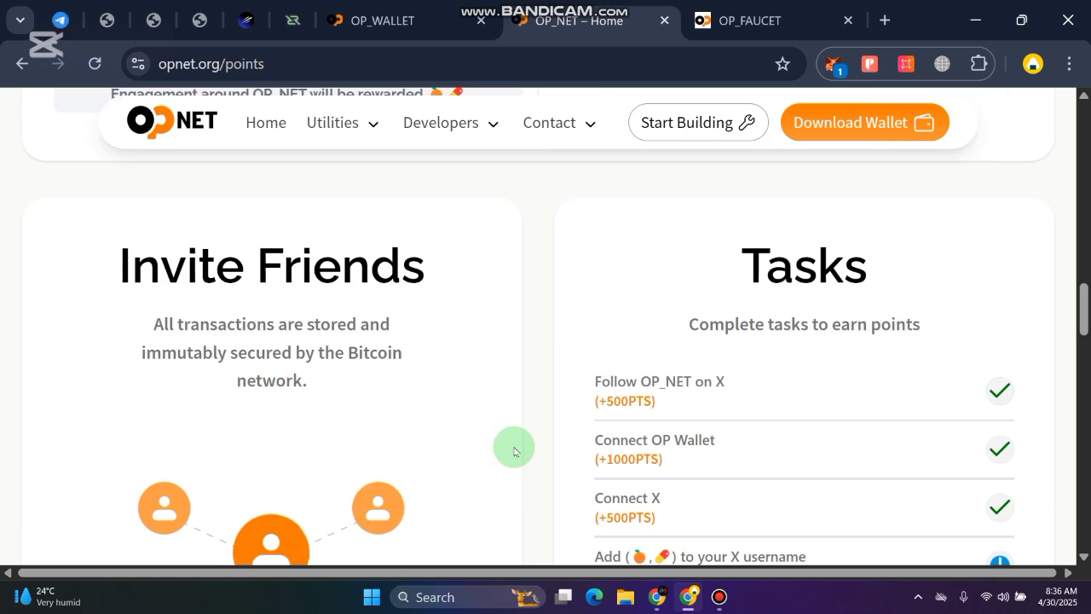
pyautogui.scroll(2, 522, 452)
pyautogui.moveTo(594, 414); pyautogui.dragTo(601, 415)
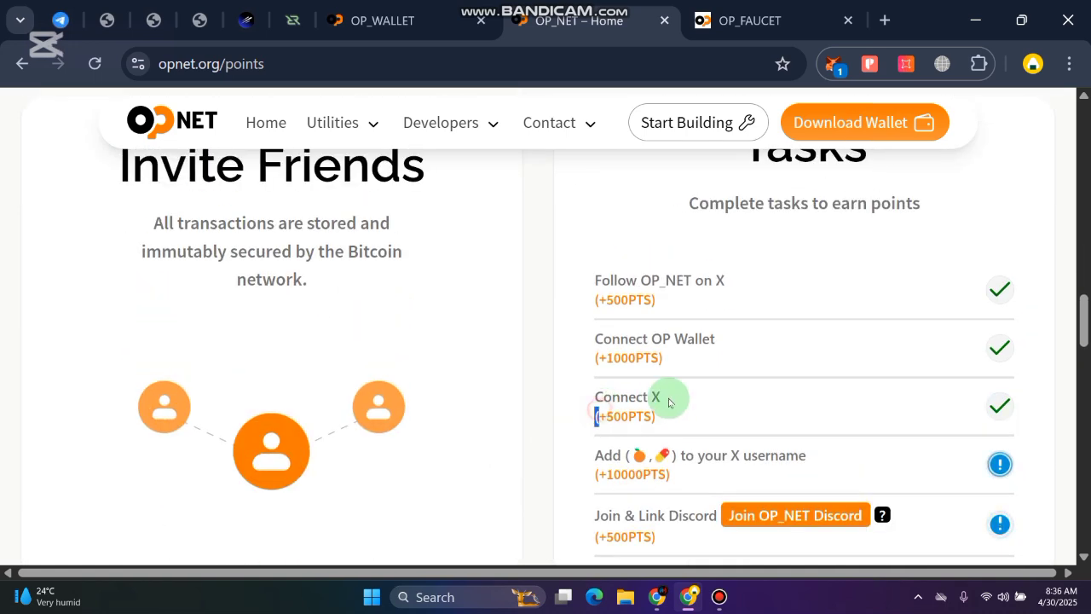
pyautogui.click(613, 333)
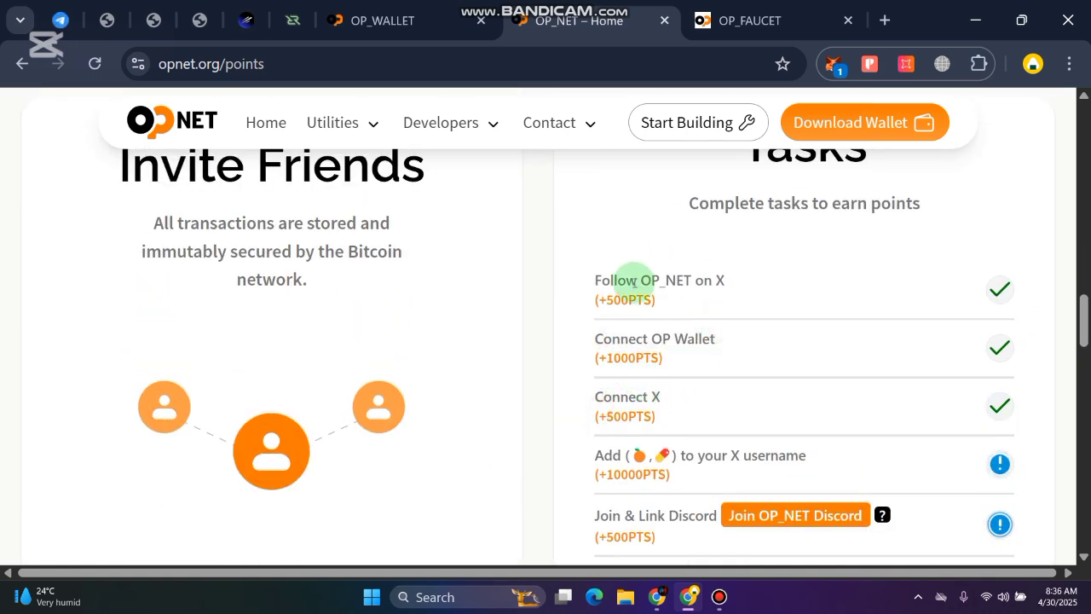
pyautogui.moveTo(637, 280); pyautogui.dragTo(684, 280)
pyautogui.click(746, 280)
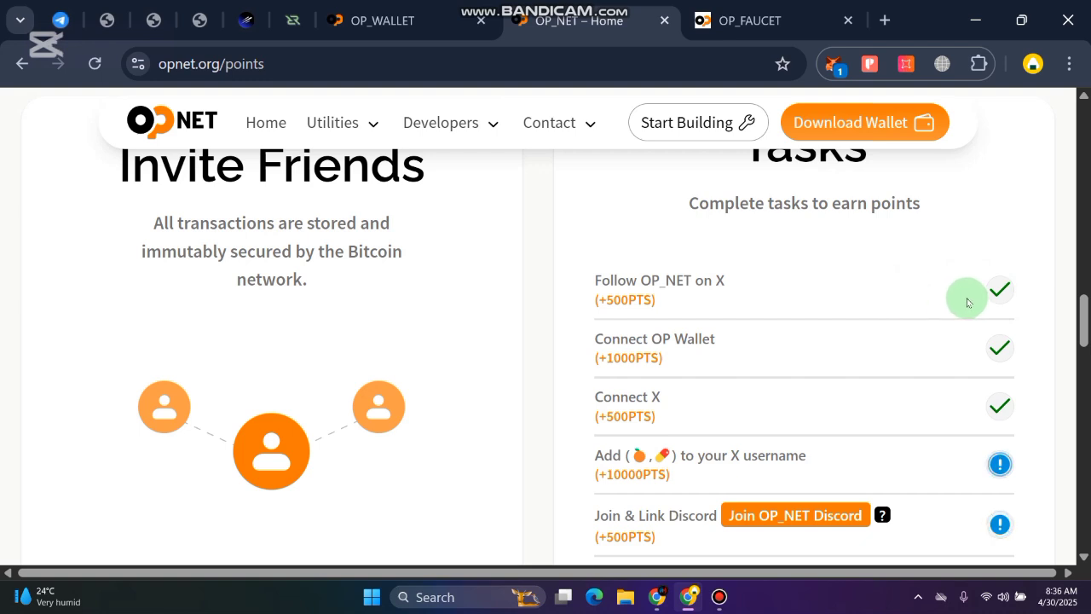
pyautogui.moveTo(605, 306); pyautogui.dragTo(710, 308)
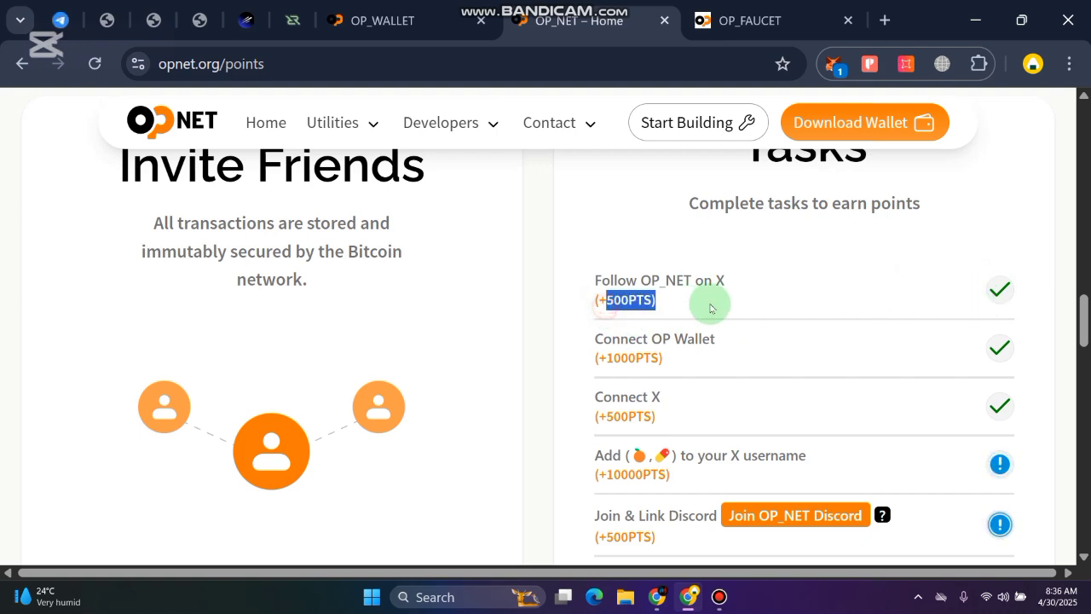
pyautogui.click(738, 291)
pyautogui.scroll(-1, 651, 336)
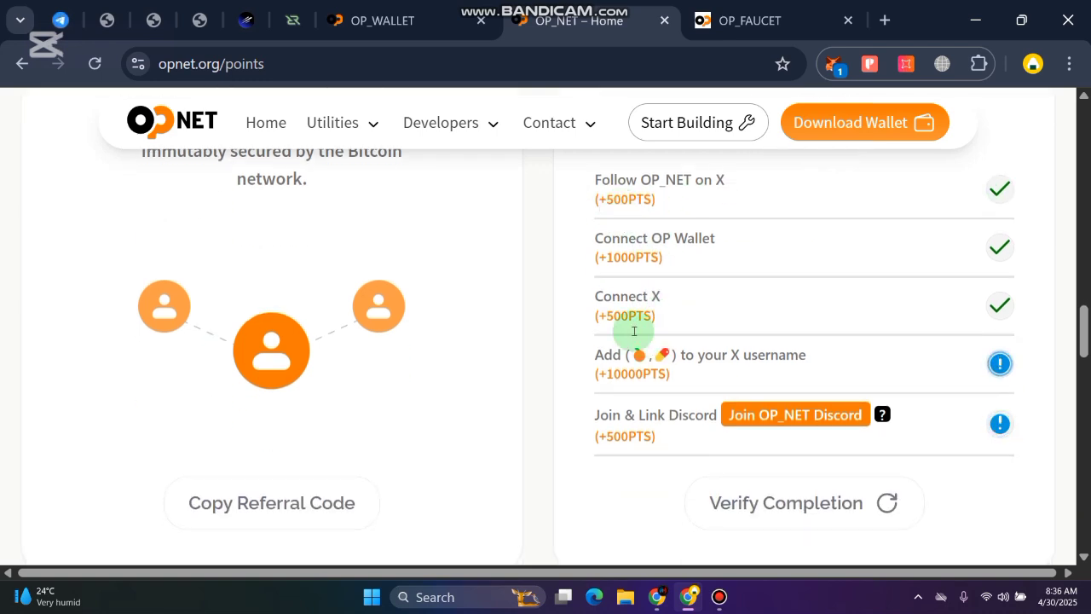
# - Copy the 🍊,💊 emojis from the X username task and read which profile field they belong in
pyautogui.moveTo(600, 352); pyautogui.dragTo(833, 346)
pyautogui.click(833, 346)
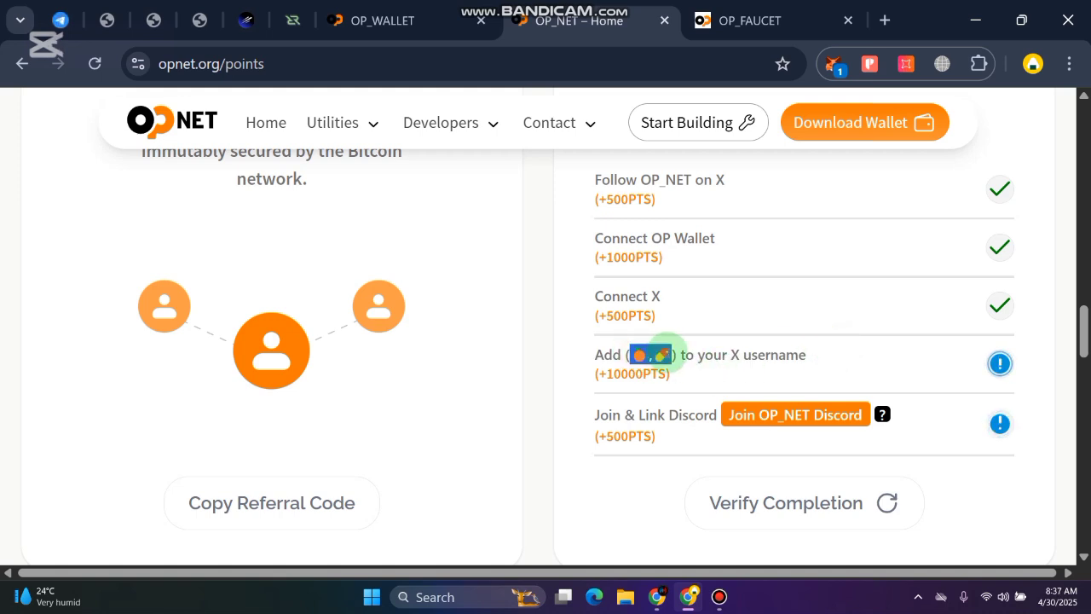
pyautogui.rightClick(650, 352)
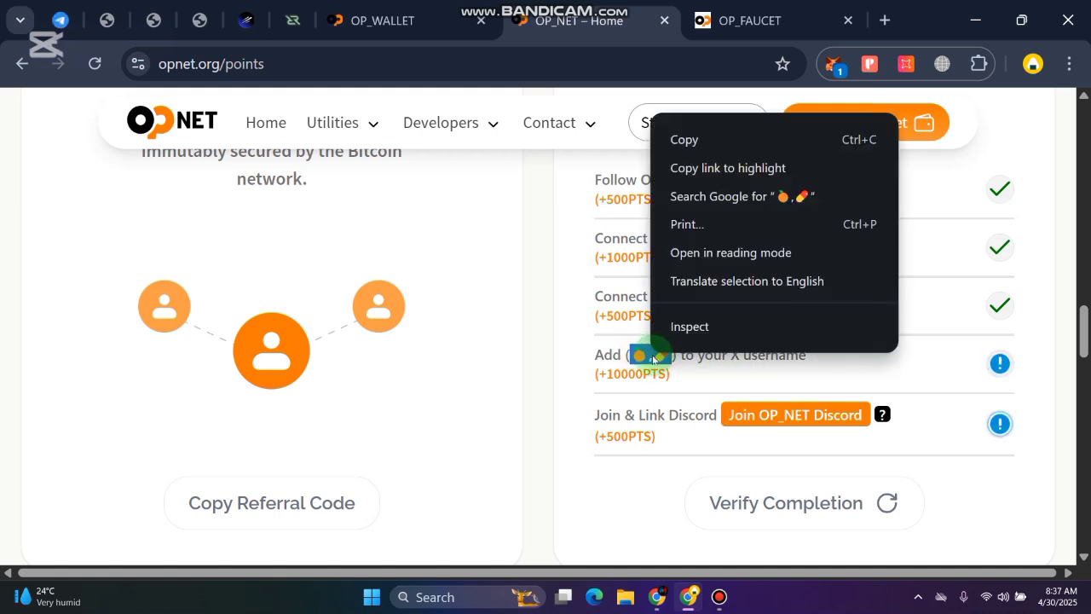
pyautogui.click(681, 141)
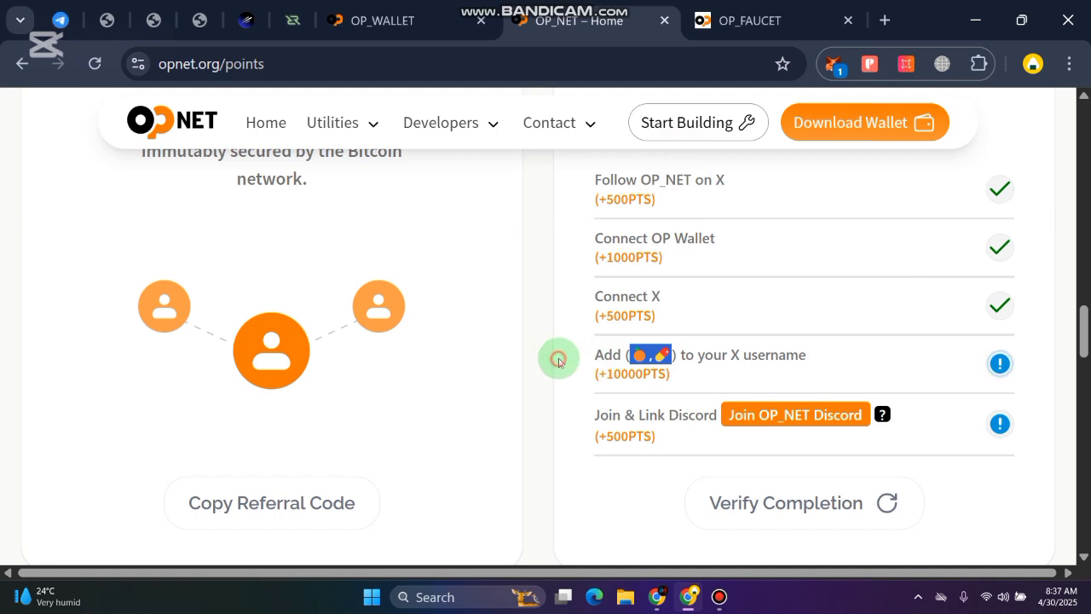
pyautogui.click(638, 365)
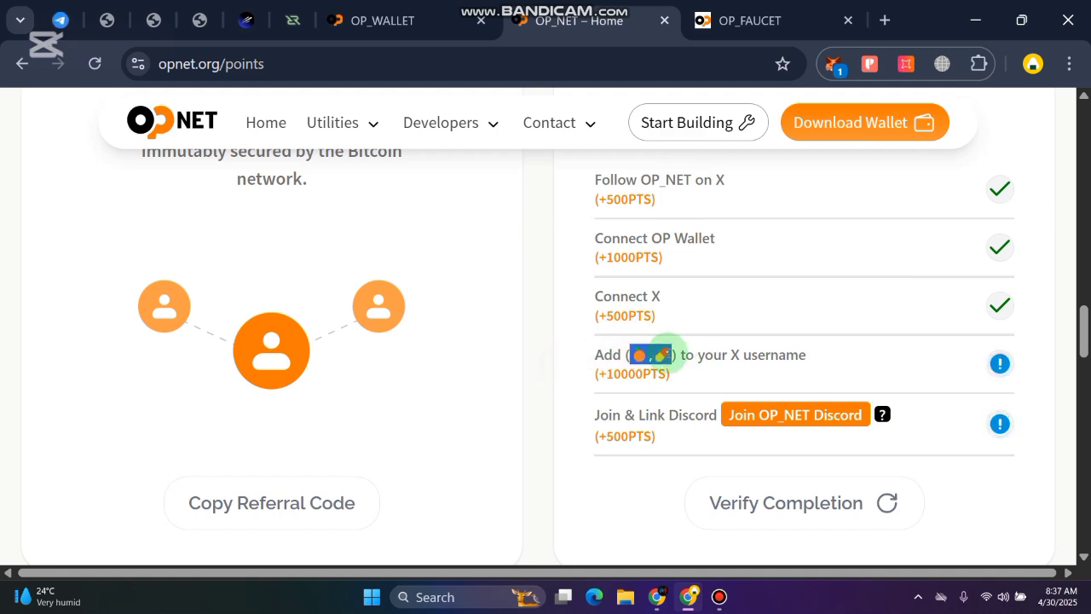
pyautogui.rightClick(656, 352)
pyautogui.click(689, 139)
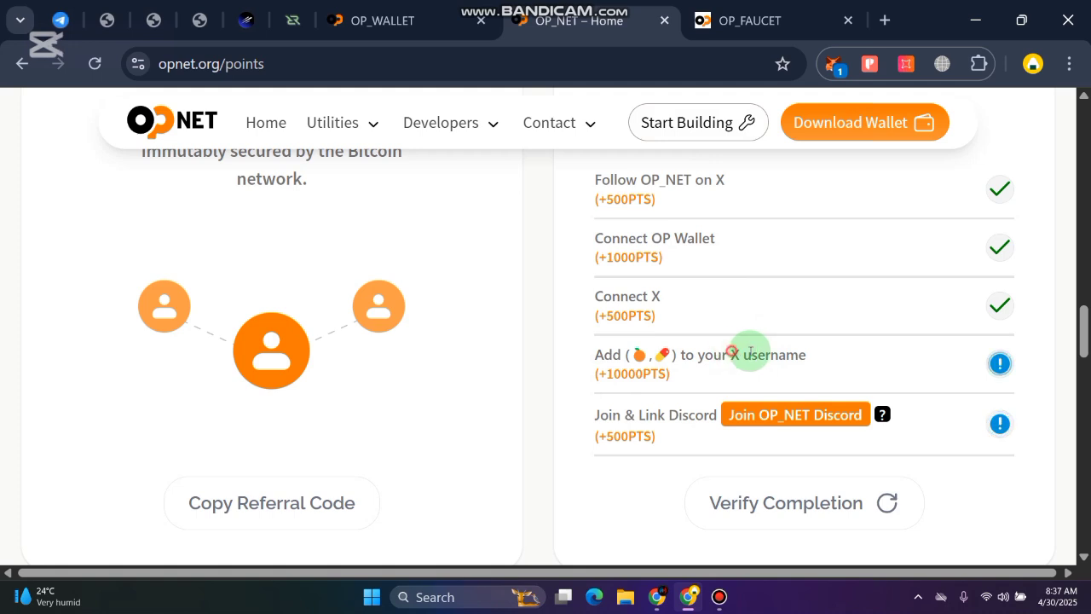
pyautogui.moveTo(731, 352); pyautogui.dragTo(835, 351)
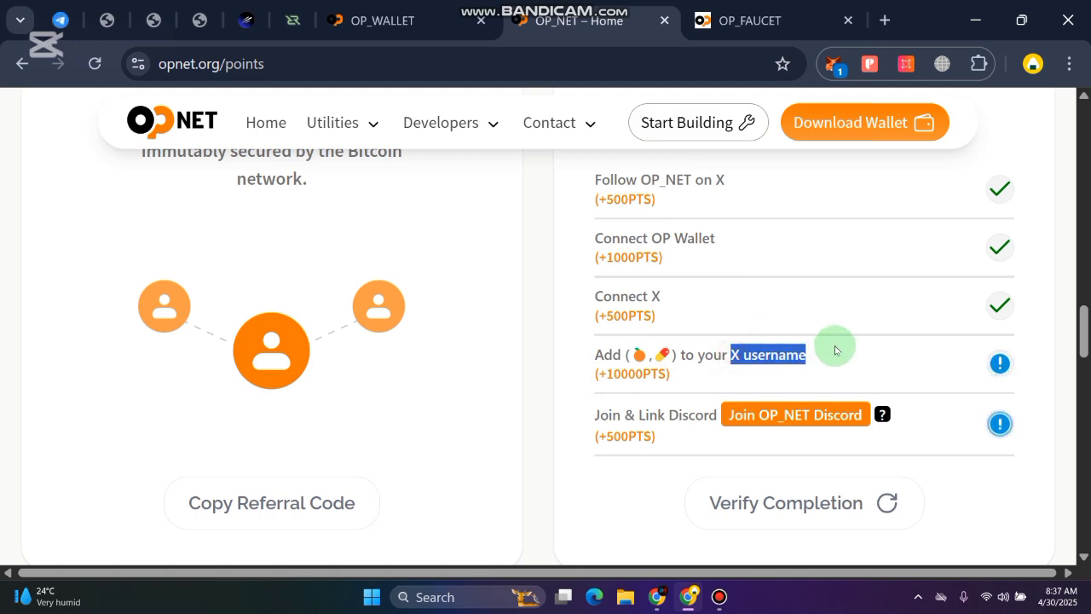
pyautogui.click(712, 357)
pyautogui.moveTo(734, 353); pyautogui.dragTo(830, 348)
pyautogui.click(687, 400)
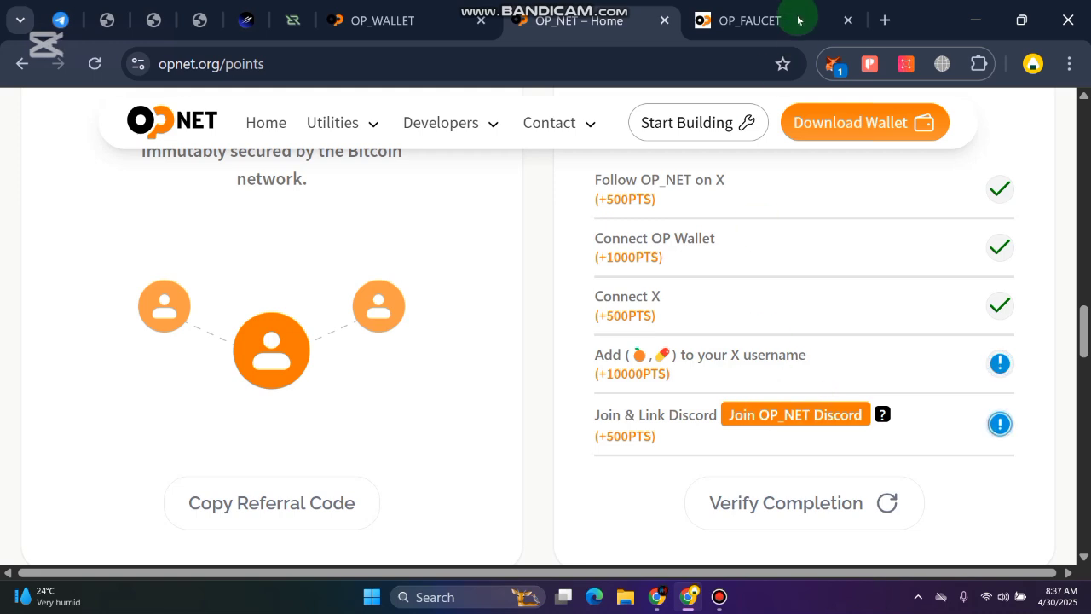
# - Open X in a new browser tab and go to the account's own profile page
pyautogui.click(884, 19)
pyautogui.write('tw')
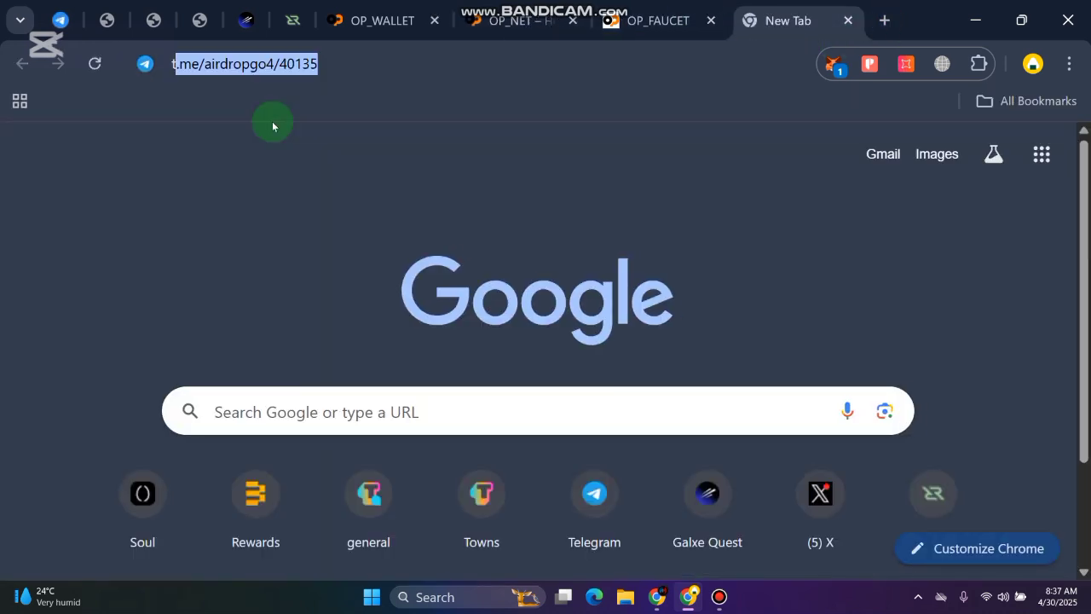
pyautogui.write('it')
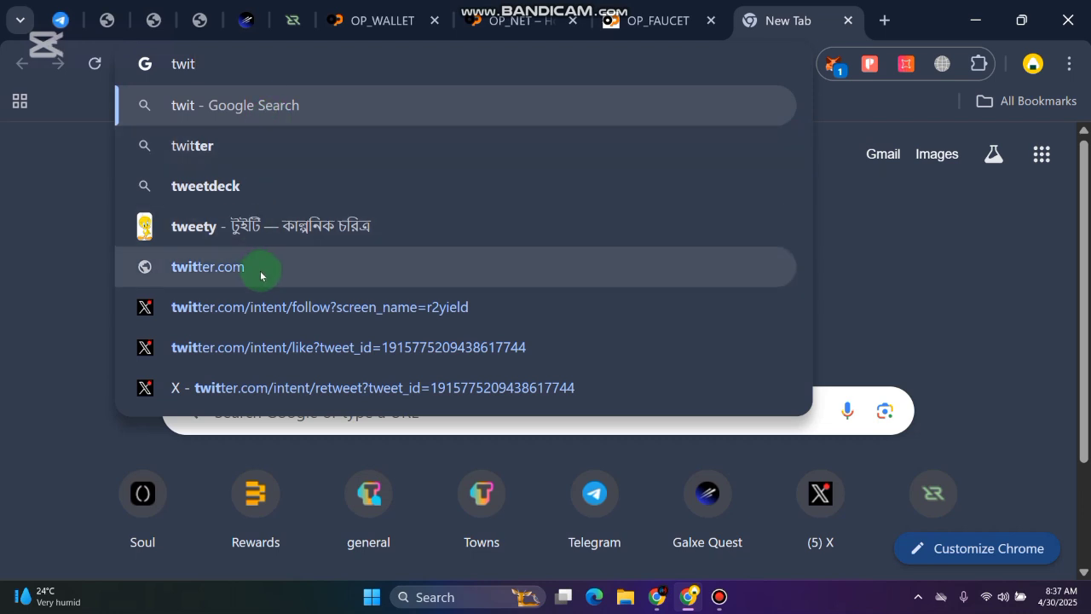
pyautogui.click(244, 306)
pyautogui.click(719, 599)
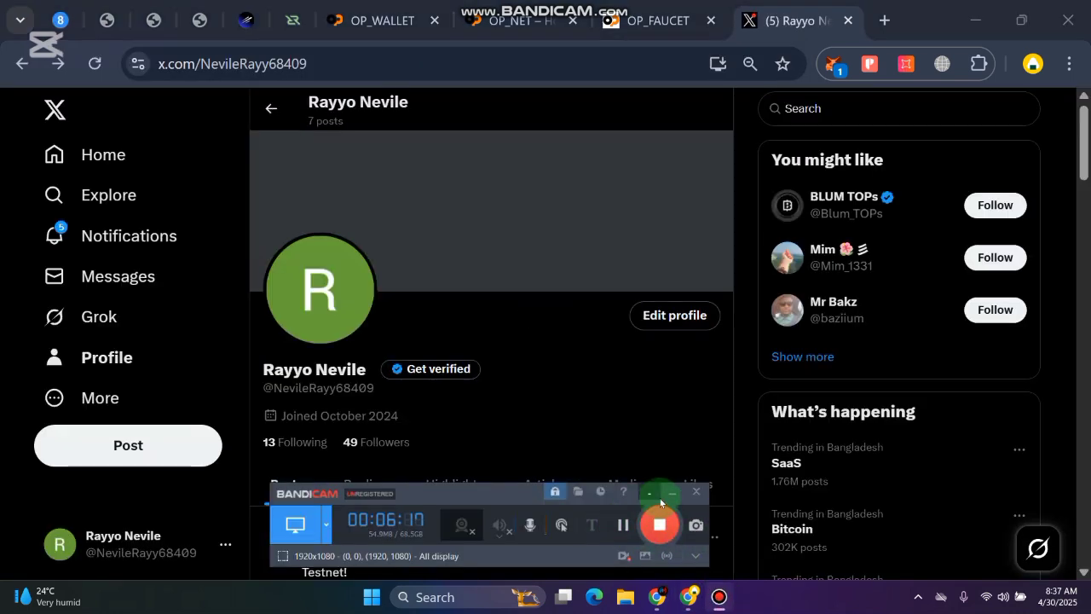
pyautogui.click(661, 501)
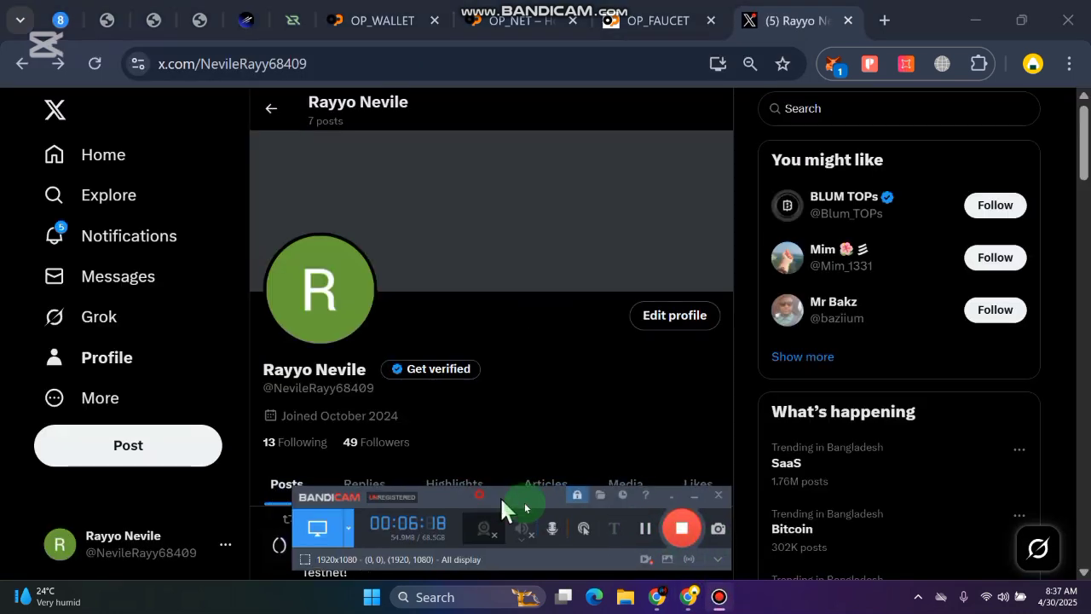
# - Add 🍊,💊 to the X profile's display name and bio, and save the profile
pyautogui.click(671, 317)
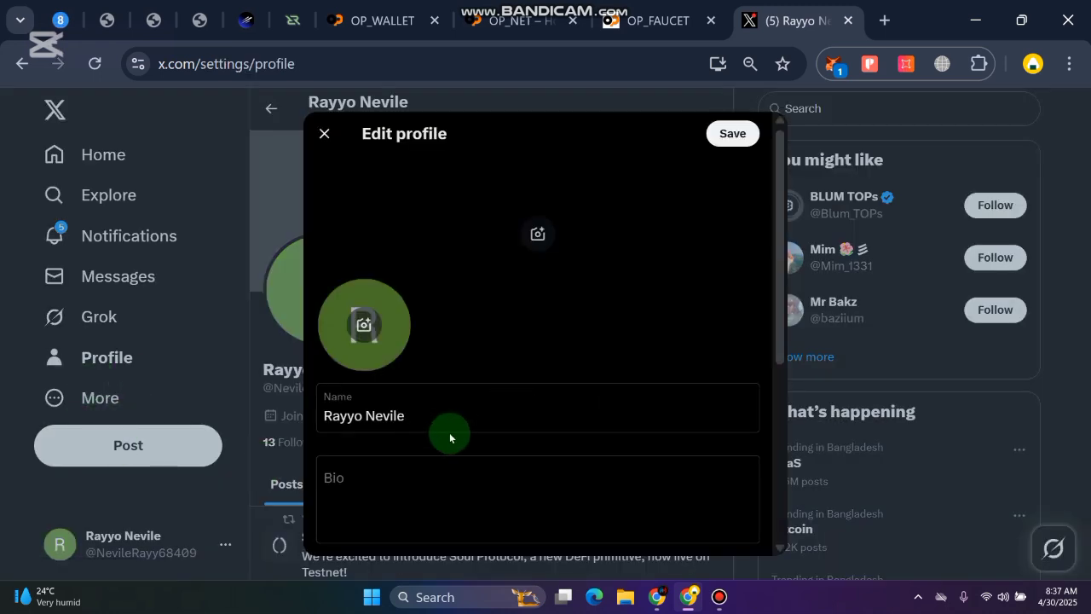
pyautogui.click(454, 422)
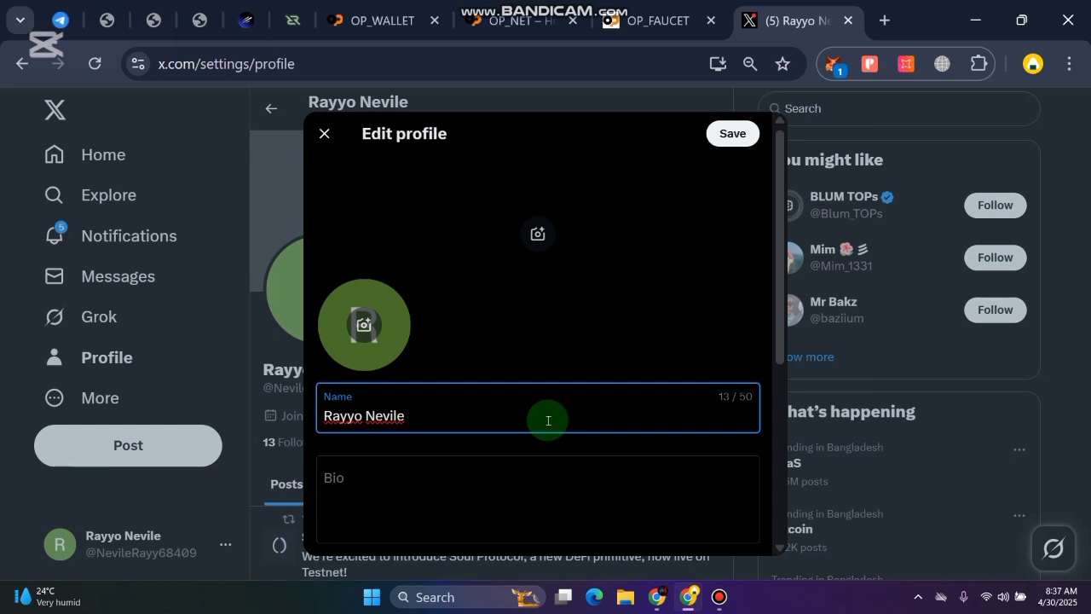
pyautogui.click(418, 482)
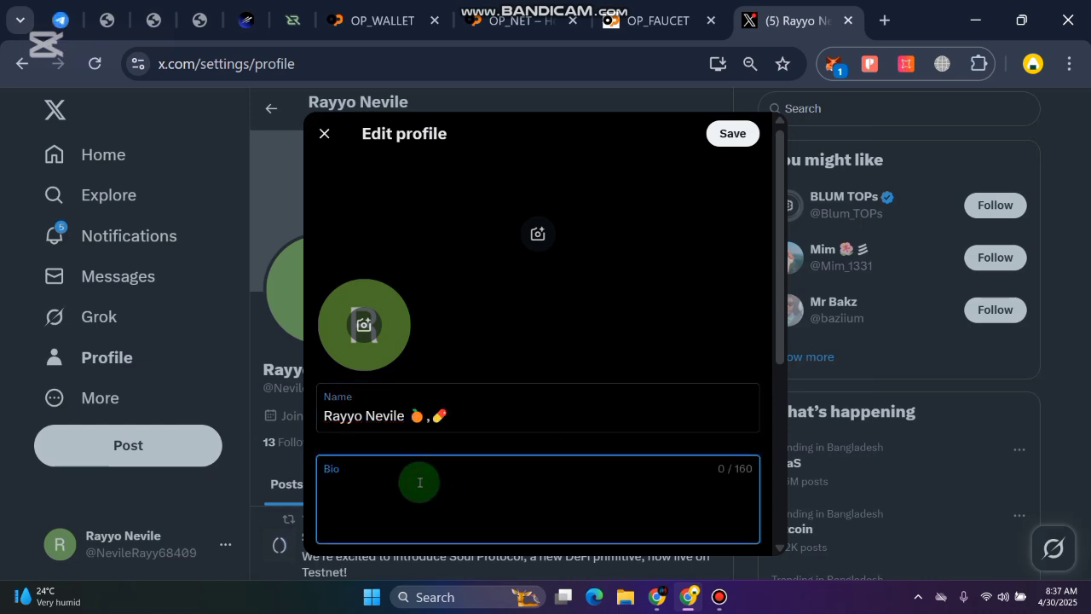
pyautogui.click(747, 137)
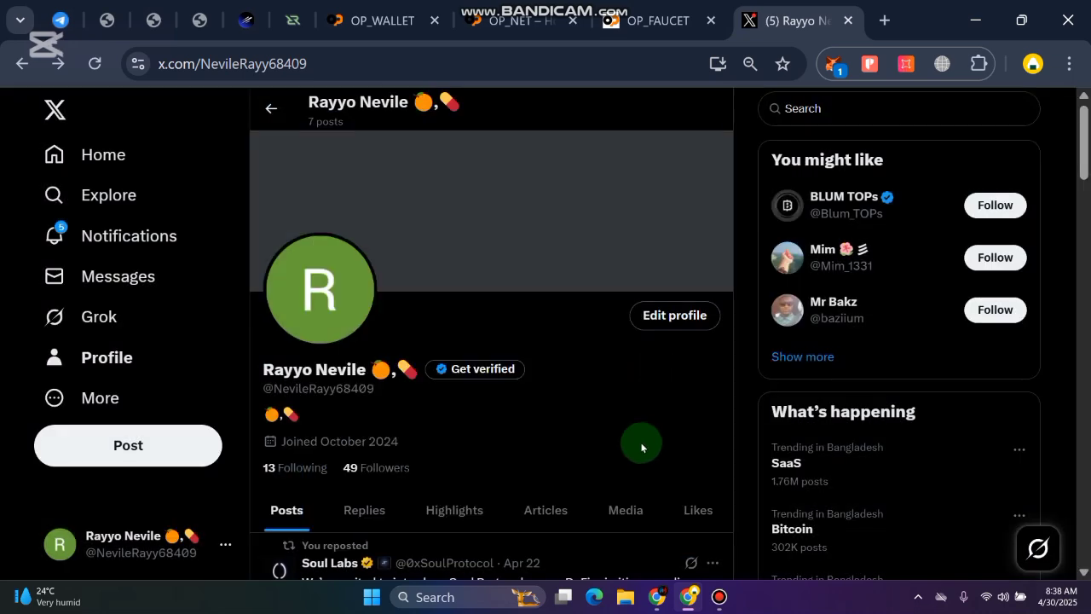
# - Return to the OP_NET points page, check the reward for the X username task, and reload the page
pyautogui.click(382, 20)
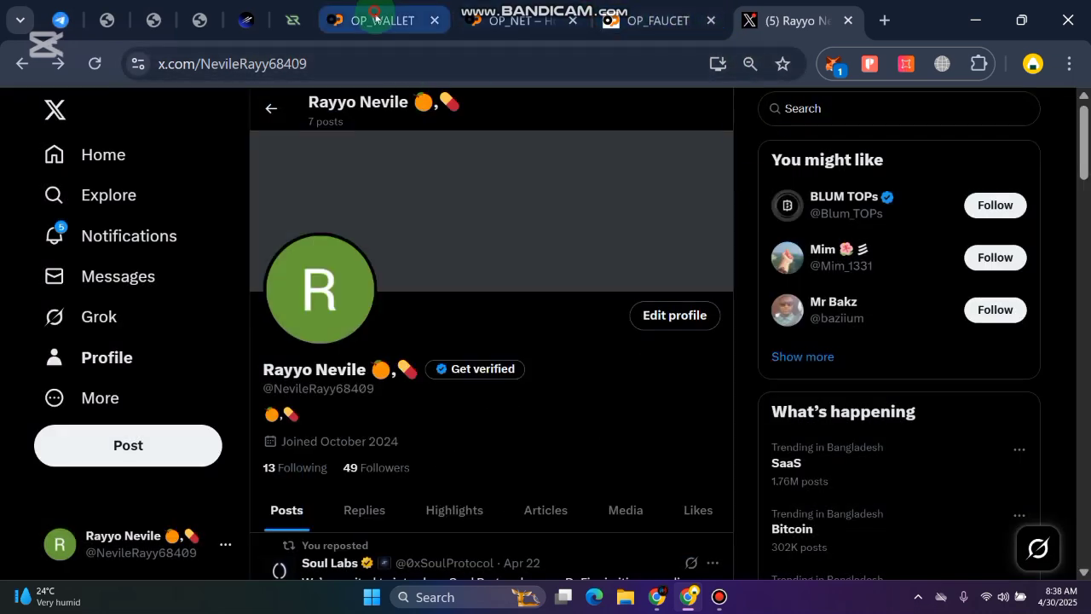
pyautogui.click(520, 20)
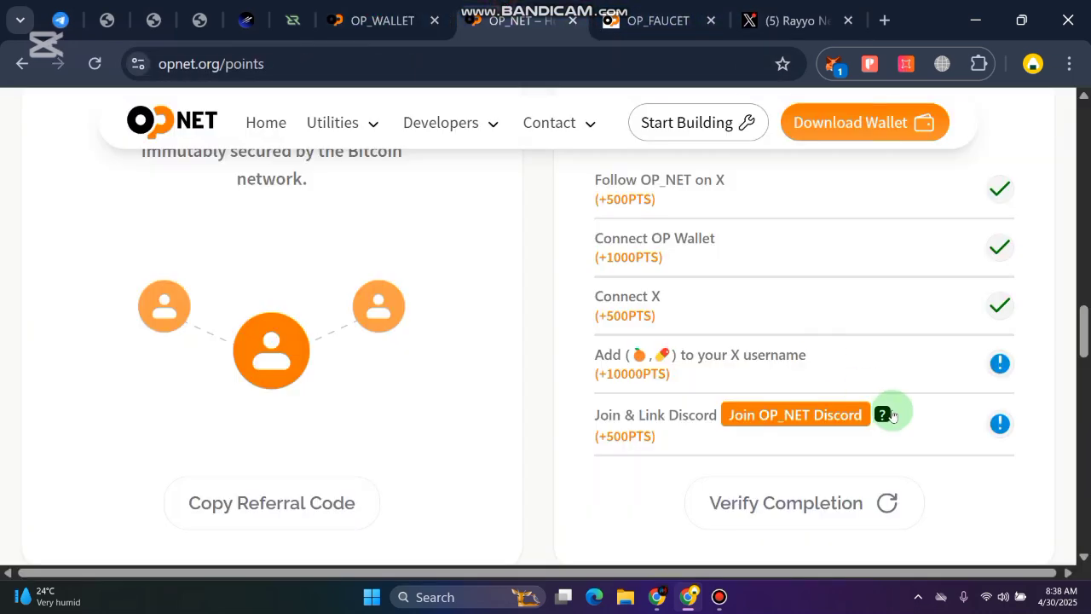
pyautogui.moveTo(585, 377); pyautogui.dragTo(638, 366)
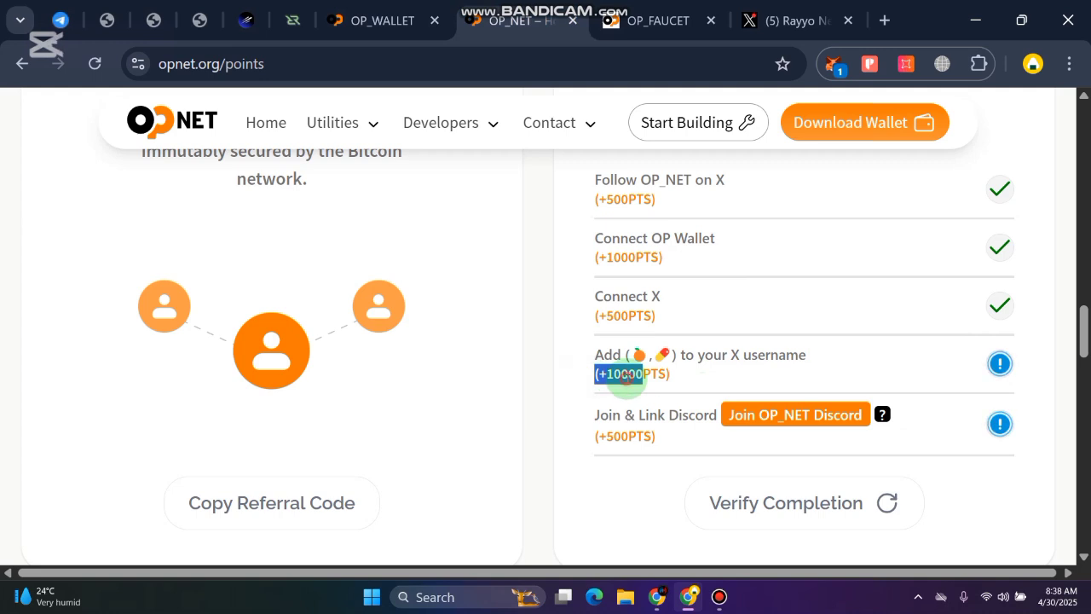
pyautogui.click(528, 384)
pyautogui.click(94, 63)
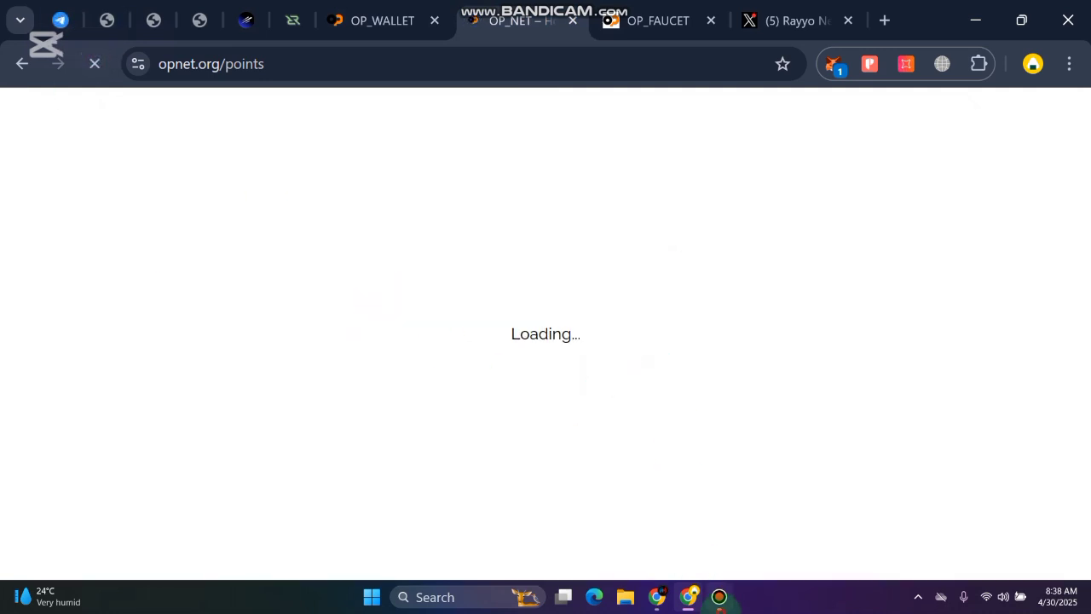
pyautogui.click(719, 596)
pyautogui.click(966, 527)
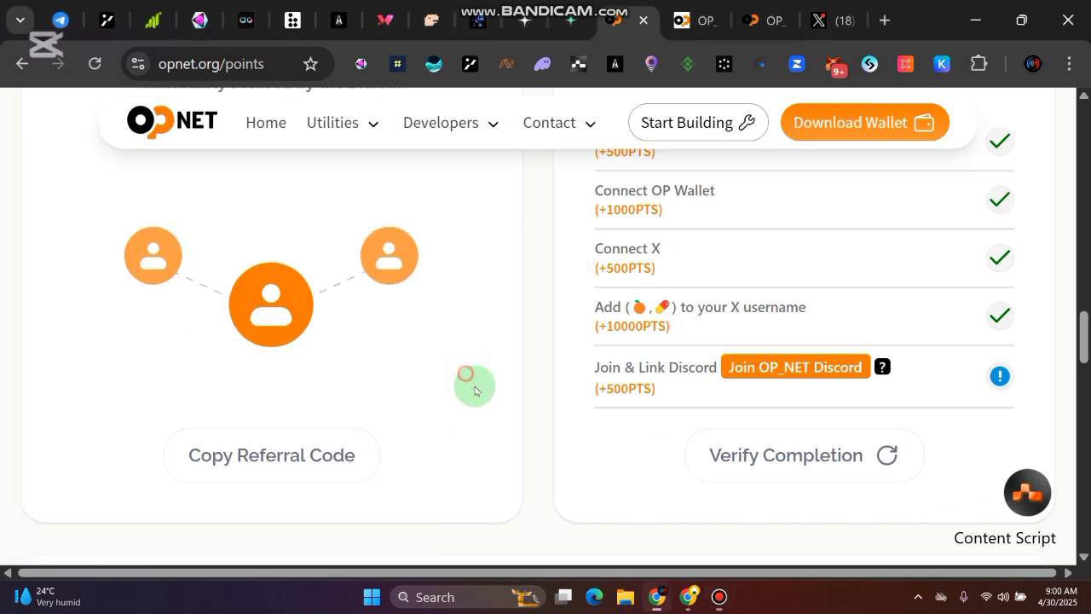
# - Check the status of the X username task and the points total in the Total Points banner
pyautogui.moveTo(604, 308); pyautogui.dragTo(828, 305)
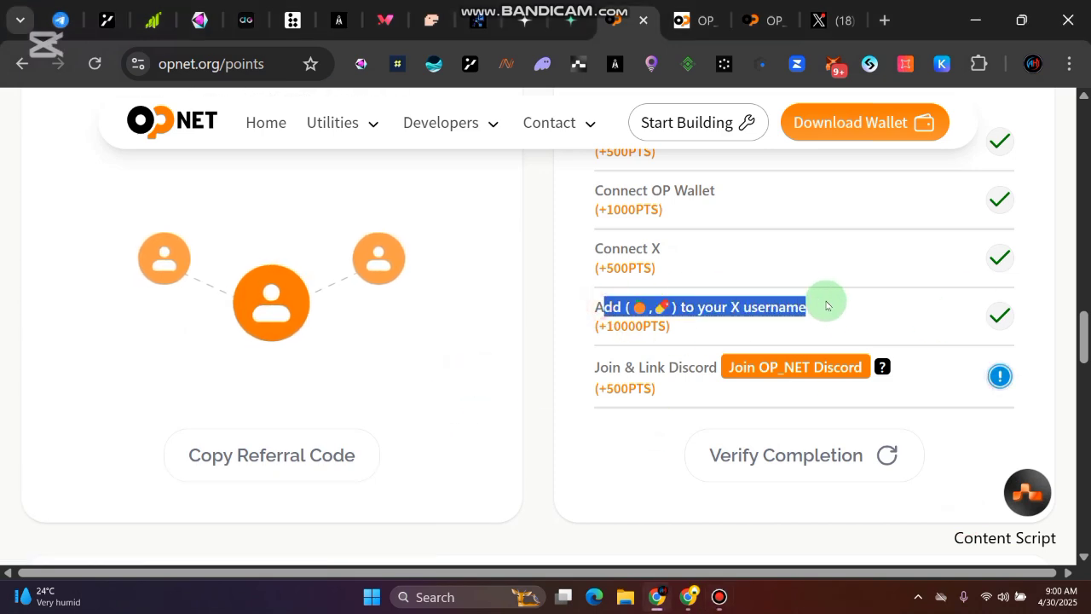
pyautogui.scroll(7, 980, 316)
pyautogui.moveTo(811, 394); pyautogui.dragTo(607, 378)
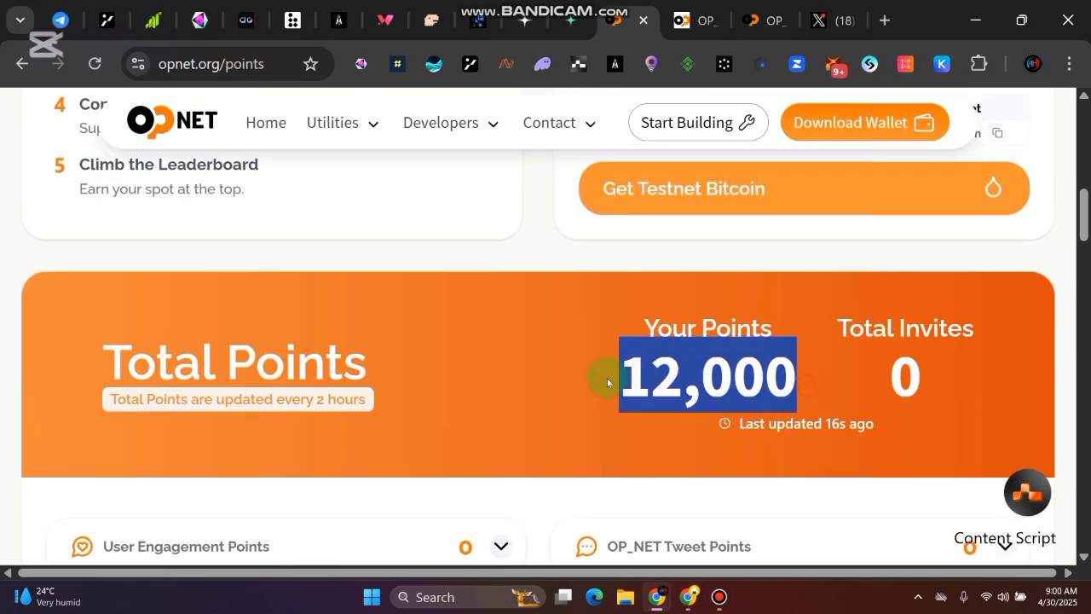
pyautogui.click(623, 366)
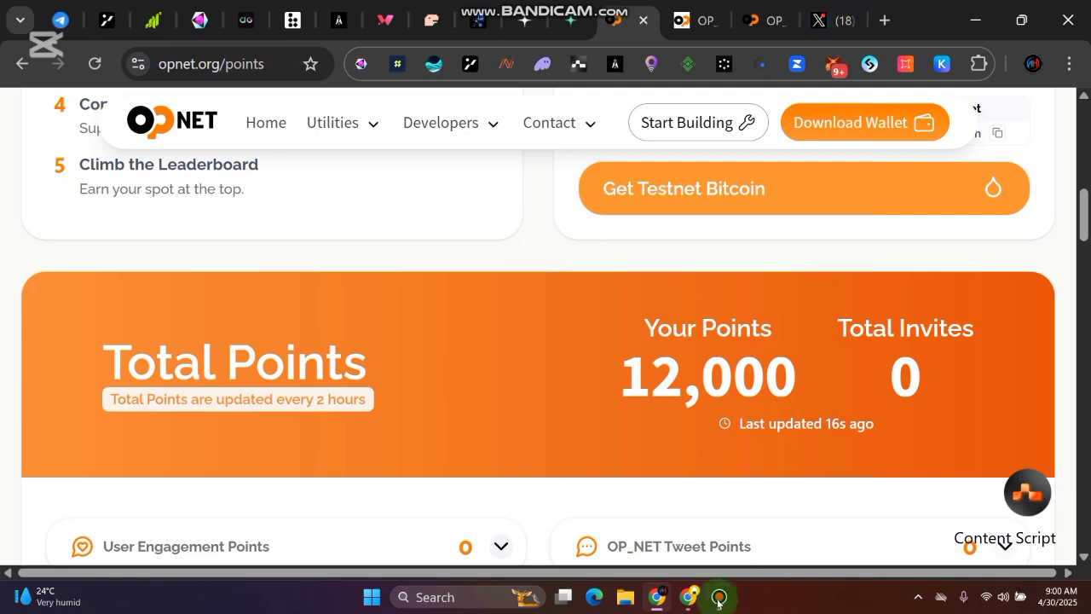
# - Compare how the orange and pill emojis are written in the display names of the two X profiles
pyautogui.click(689, 597)
pyautogui.click(763, 19)
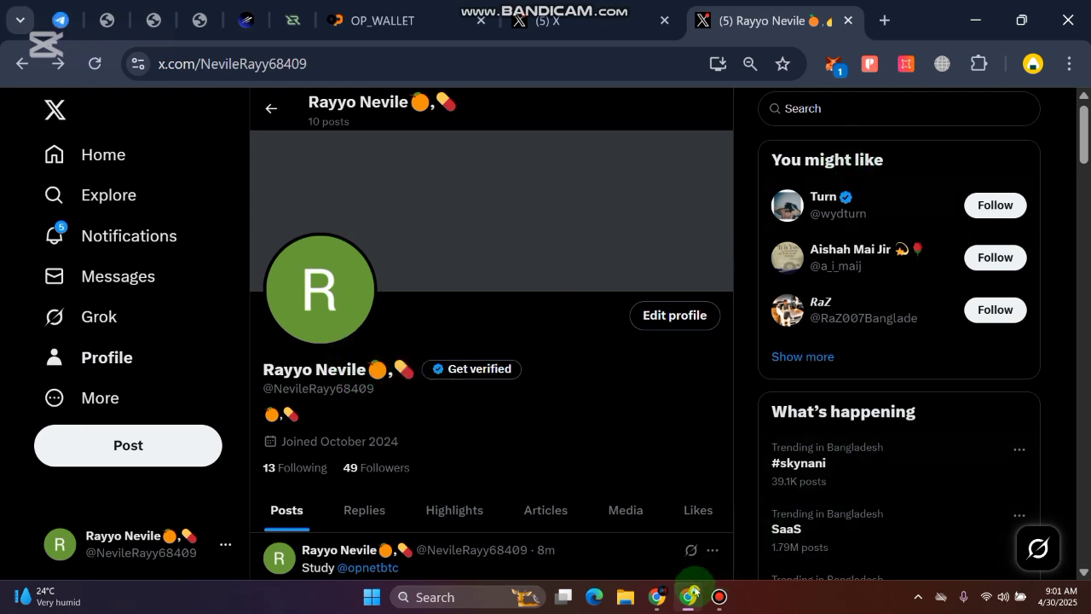
pyautogui.click(660, 601)
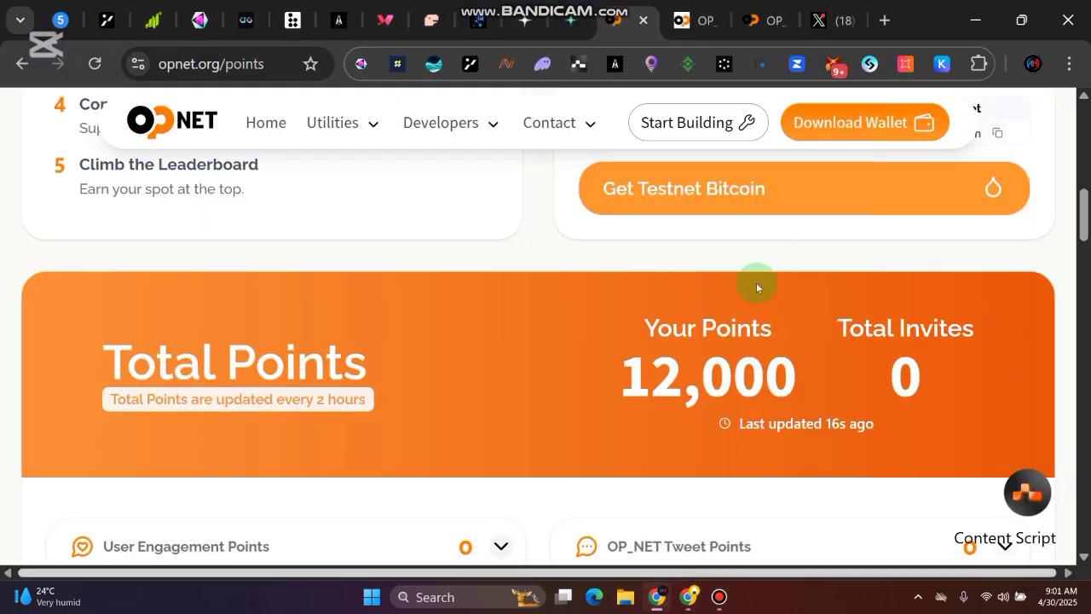
pyautogui.click(822, 20)
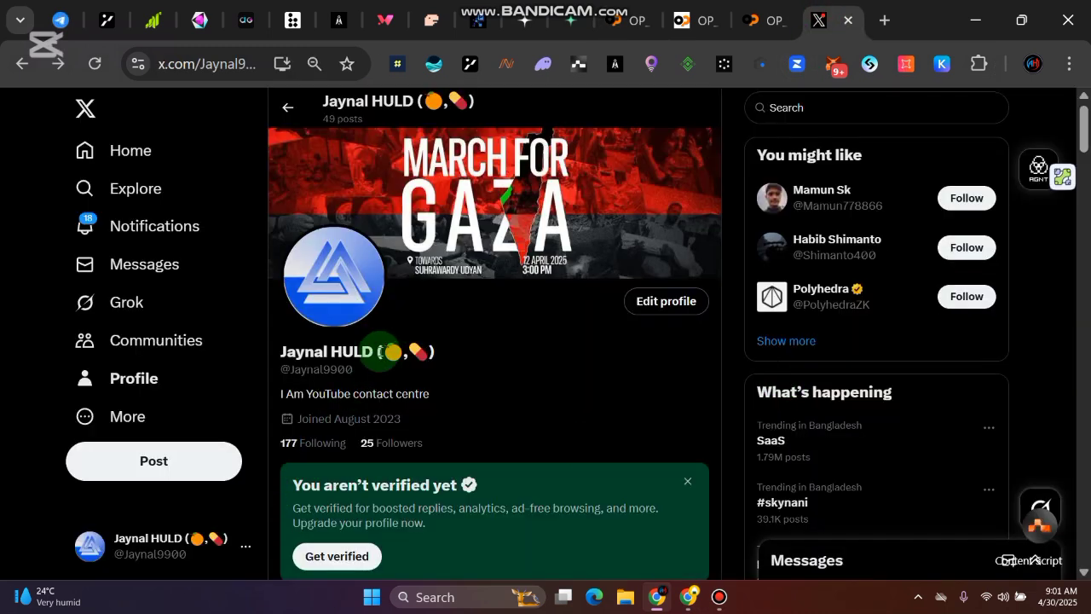
pyautogui.moveTo(378, 350); pyautogui.dragTo(446, 350)
pyautogui.click(448, 351)
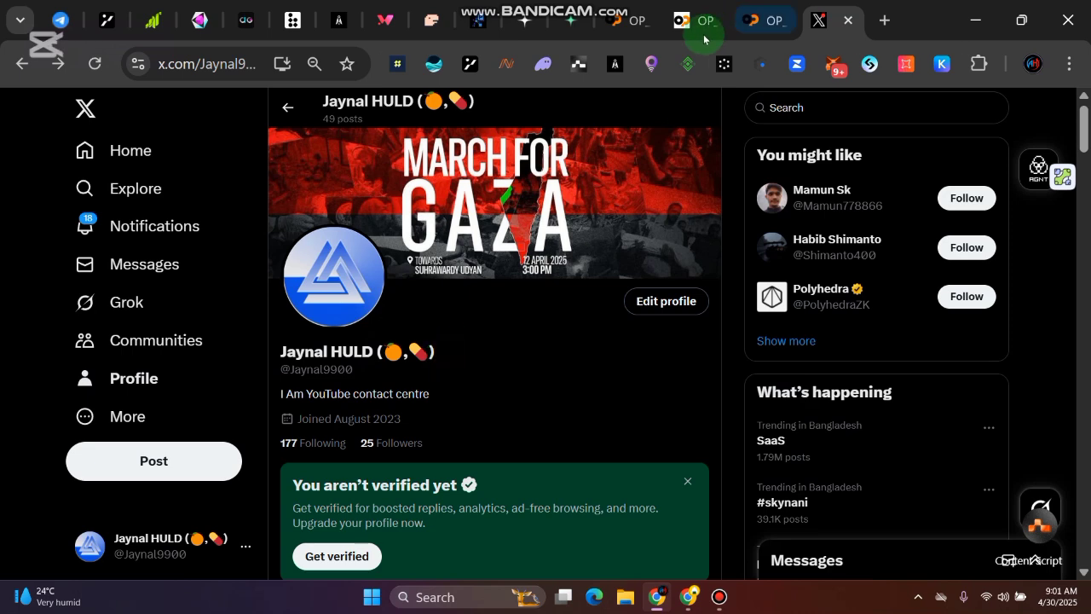
# - Go back to the OP_NET points page and check the emoji format, including parentheses, in the X username task
pyautogui.click(690, 12)
pyautogui.click(750, 19)
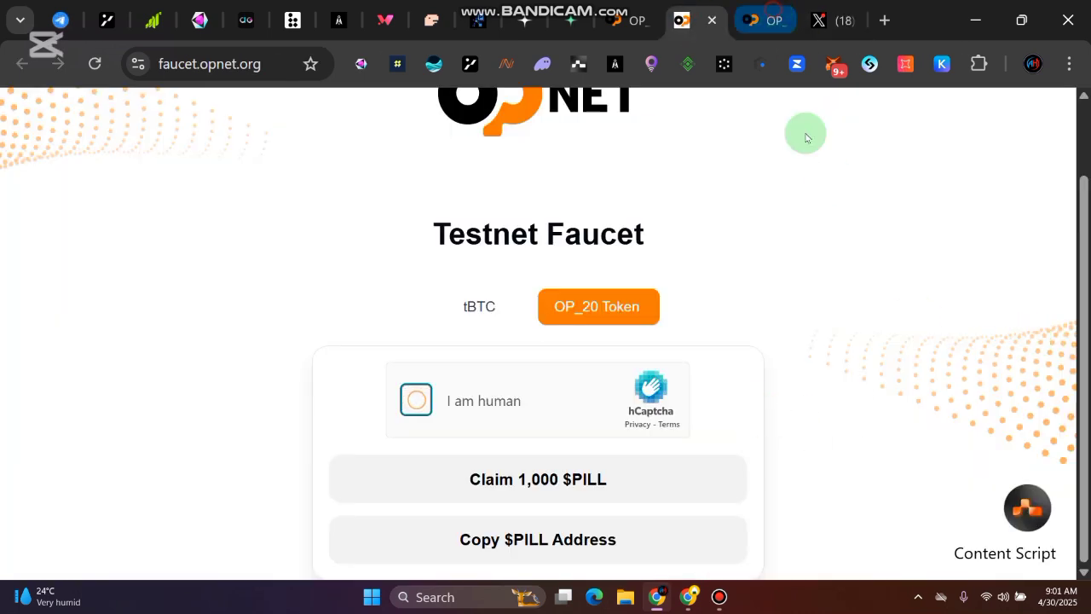
pyautogui.click(617, 19)
pyautogui.scroll(-8, 974, 349)
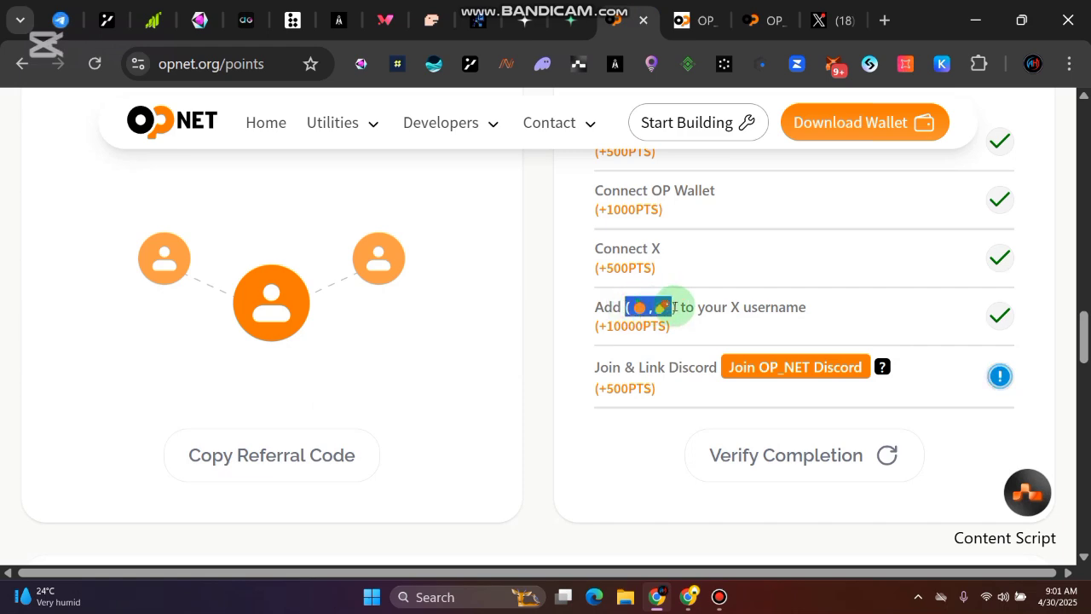
# - Copy the bracketed orange and pill emojis from the X username task and open the X profile for editing
pyautogui.rightClick(660, 307)
pyautogui.click(682, 328)
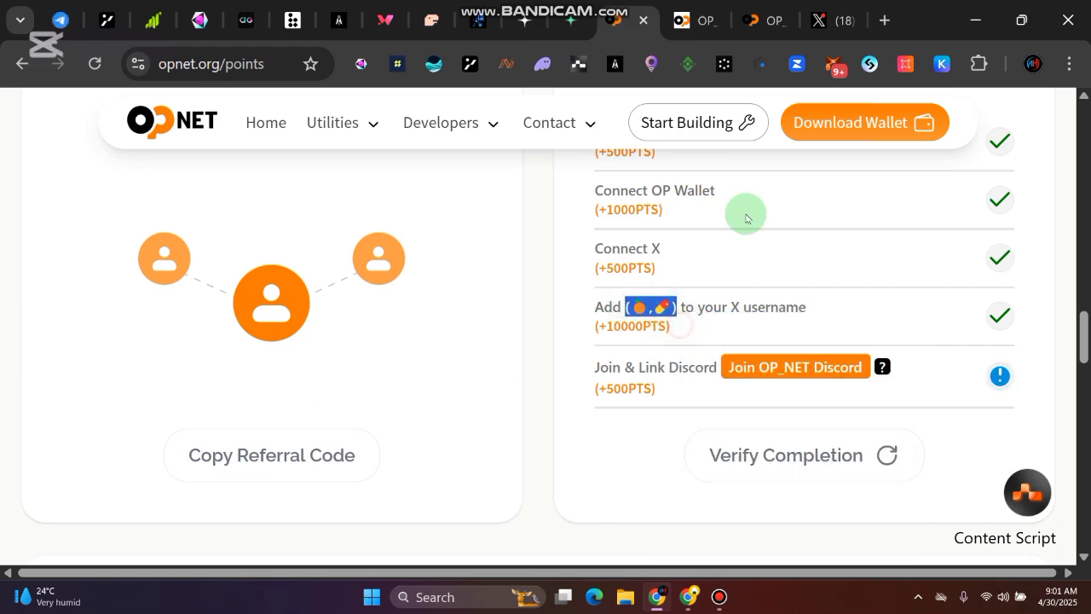
pyautogui.click(818, 20)
pyautogui.click(662, 299)
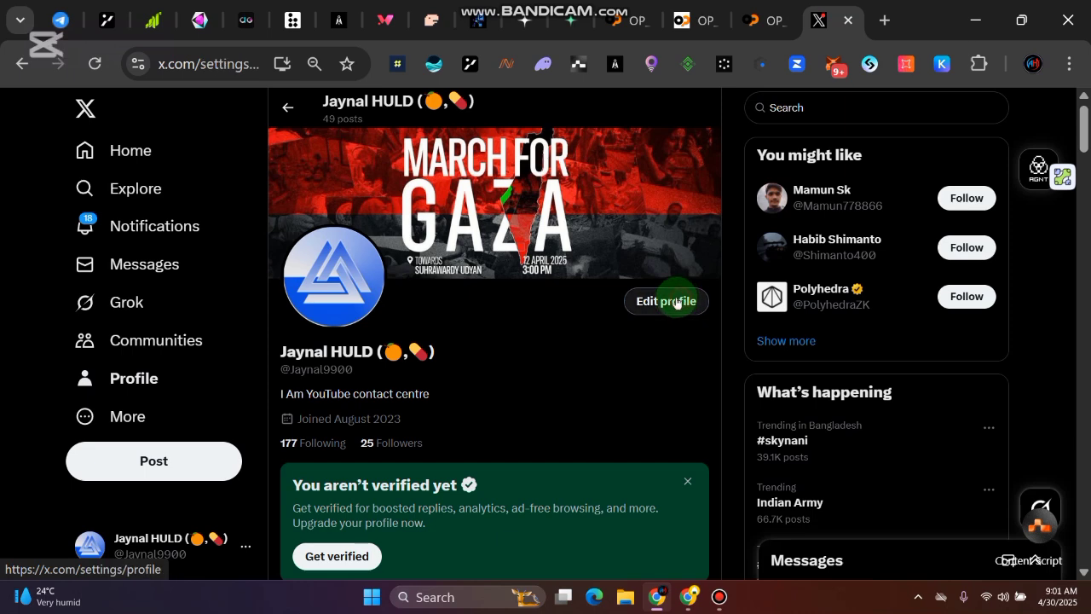
# - Check that the (🍊,💊) text follows the display name in the X profile editor, and close the editor
pyautogui.click(482, 398)
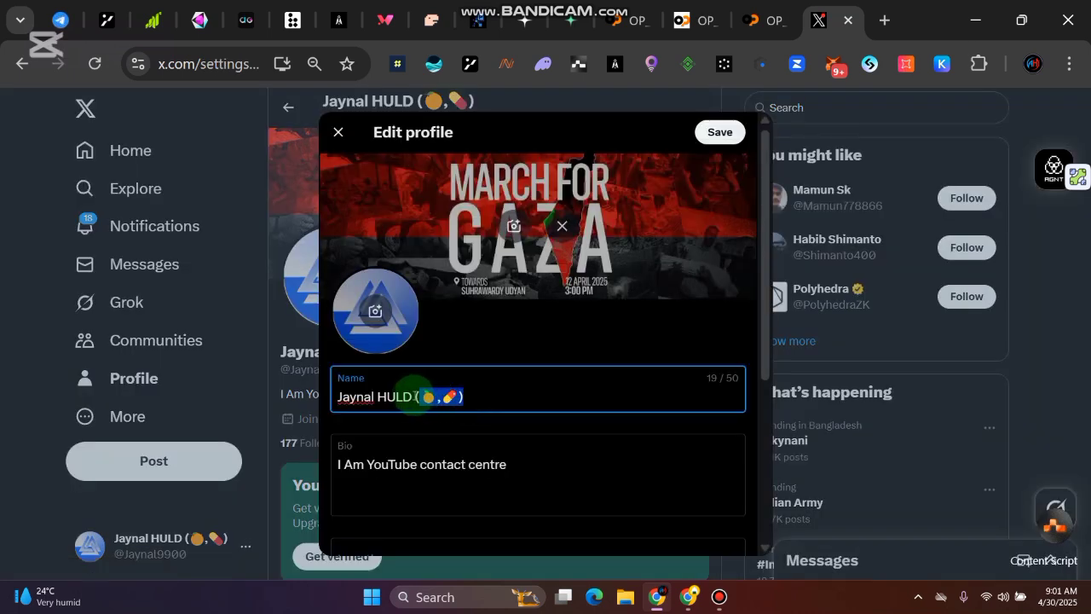
pyautogui.moveTo(413, 396); pyautogui.dragTo(366, 400)
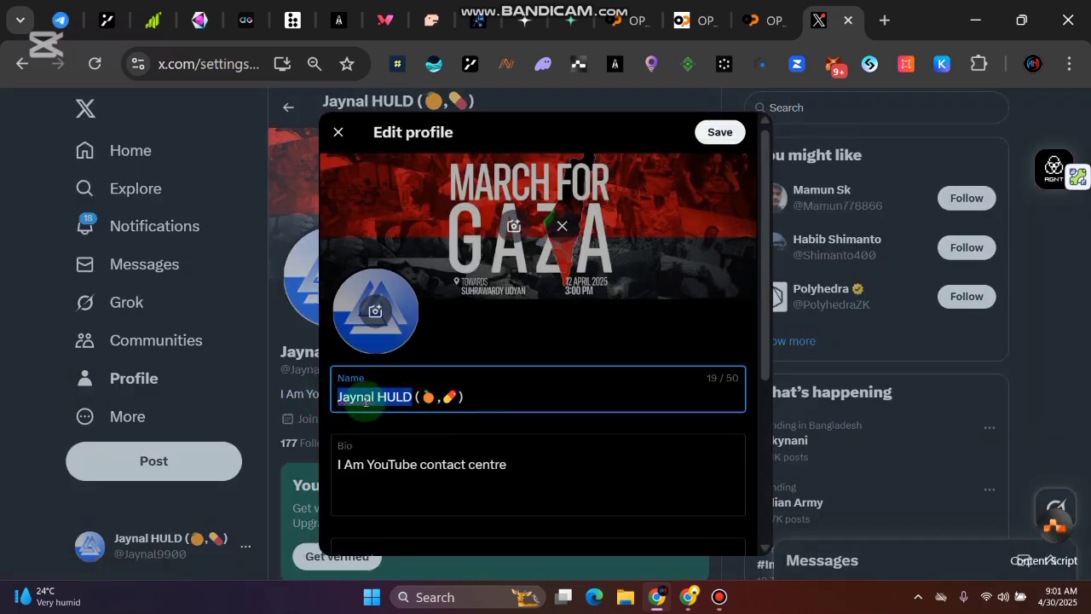
pyautogui.click(500, 394)
pyautogui.click(723, 134)
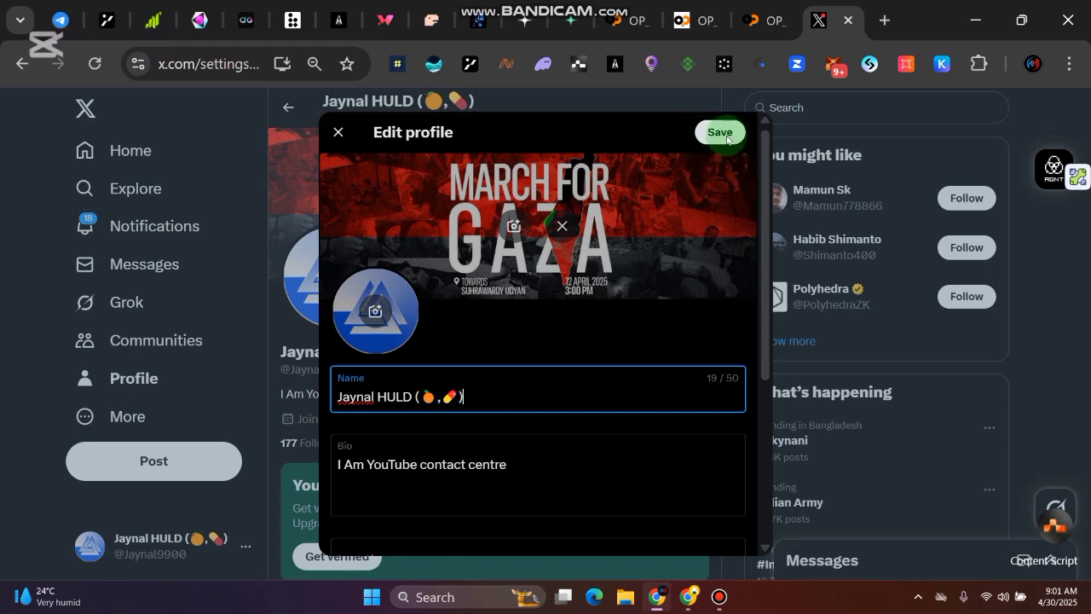
pyautogui.click(338, 134)
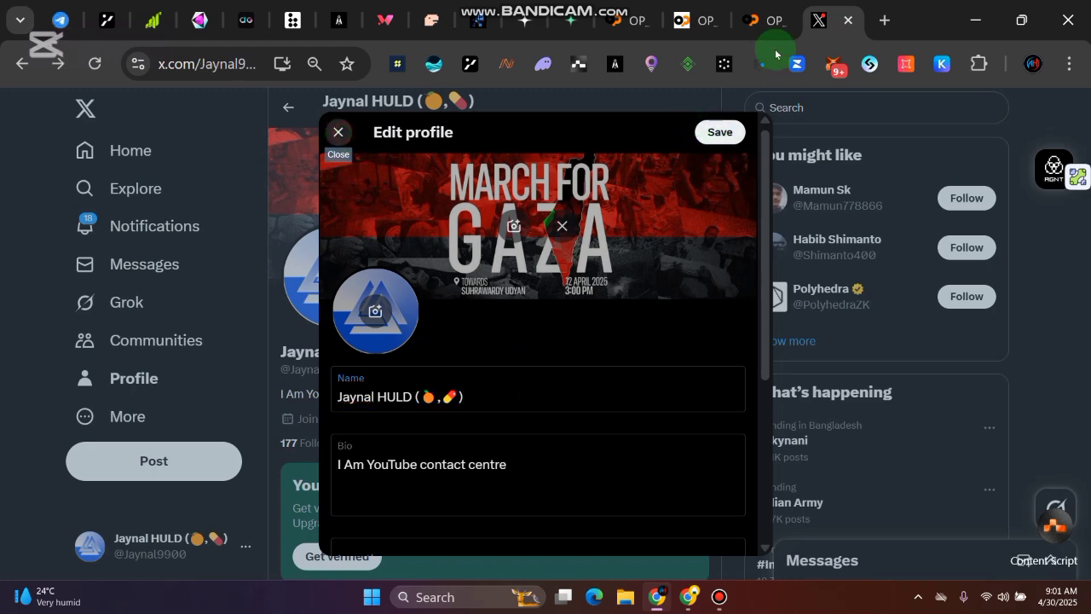
# - Return to the OP_NET points page and request verification of the completed tasks
pyautogui.click(694, 20)
pyautogui.click(732, 172)
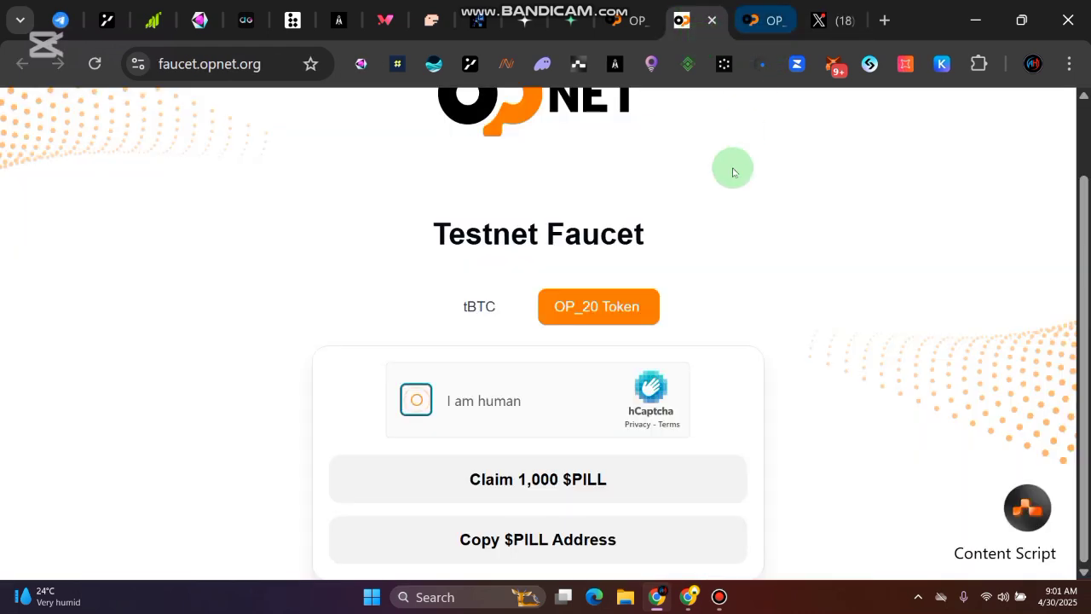
pyautogui.click(764, 19)
pyautogui.click(631, 20)
pyautogui.scroll(-3, 869, 306)
pyautogui.scroll(3, 843, 273)
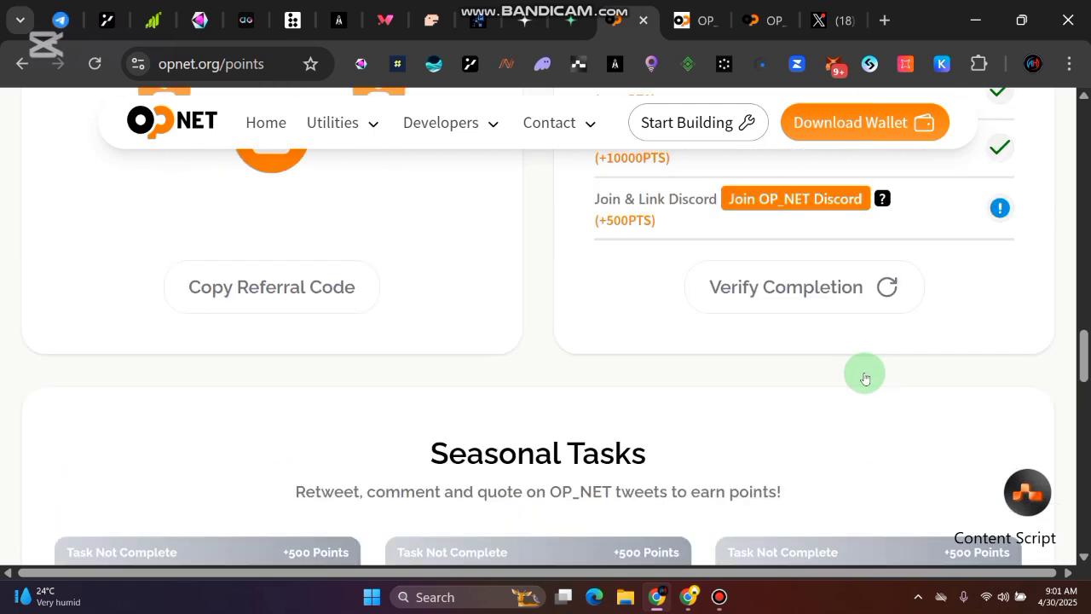
pyautogui.click(872, 375)
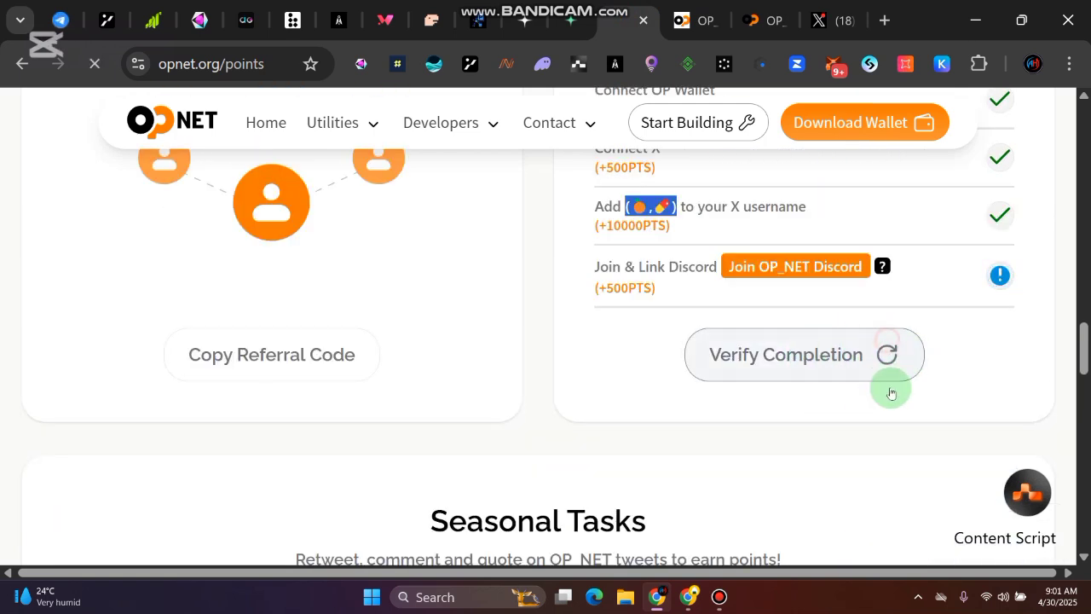
# - Authorize OP_NET Connect to access the X account
pyautogui.scroll(-10, 889, 389)
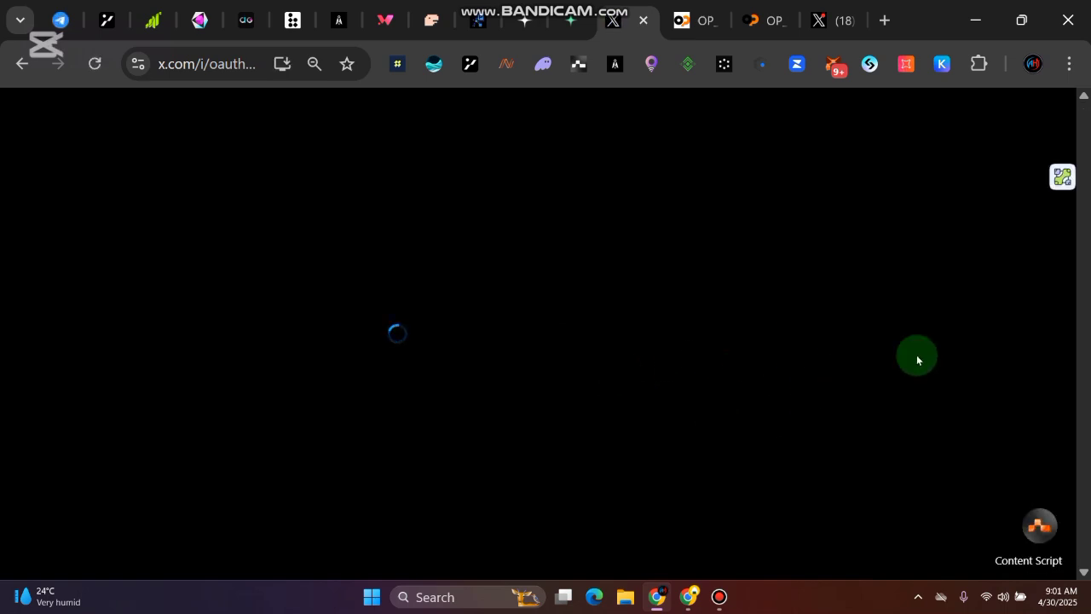
pyautogui.scroll(-1, 670, 414)
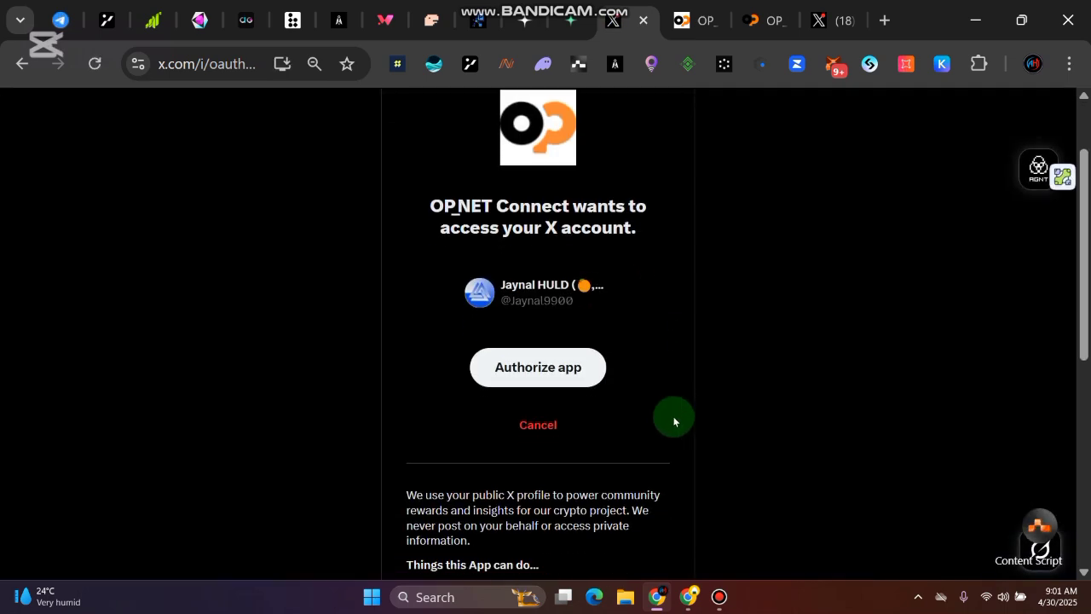
pyautogui.click(543, 376)
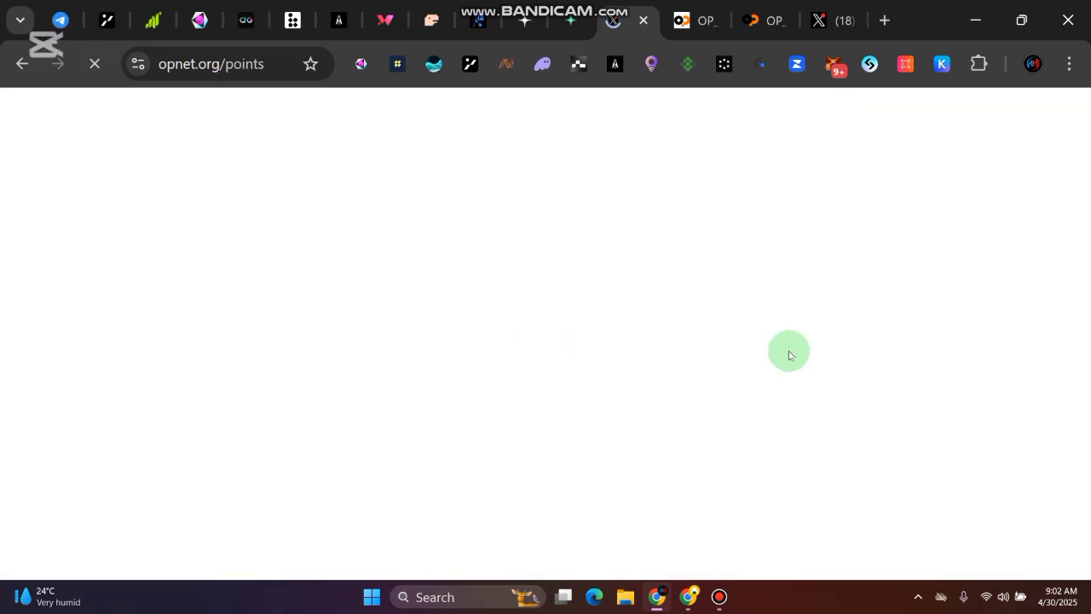
# - Switch to the other browser window and cancel the OP_NET Connect access request for the second X account
pyautogui.click(691, 599)
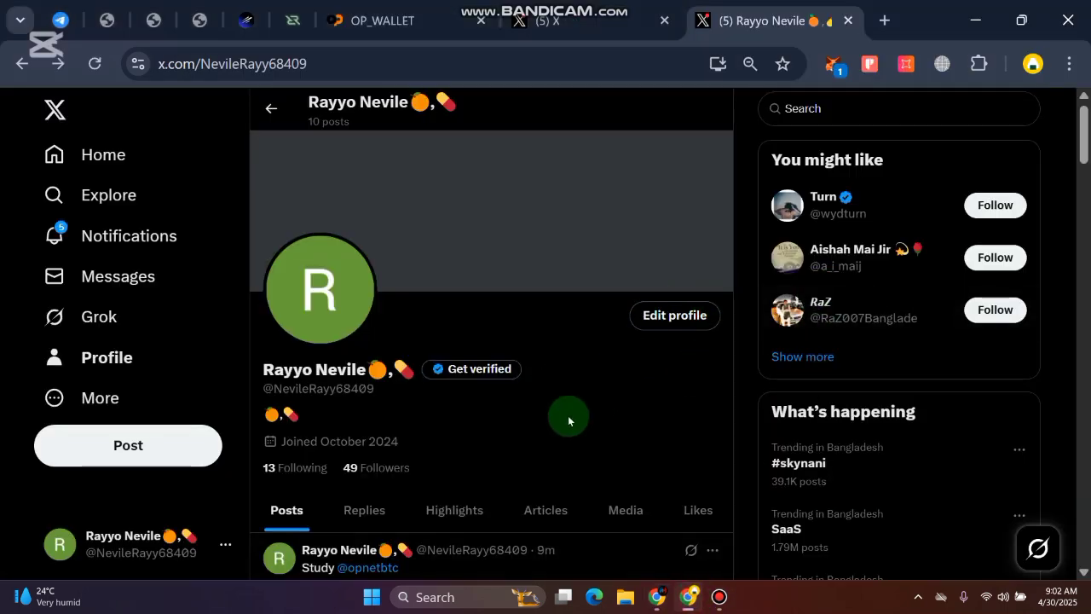
pyautogui.click(612, 22)
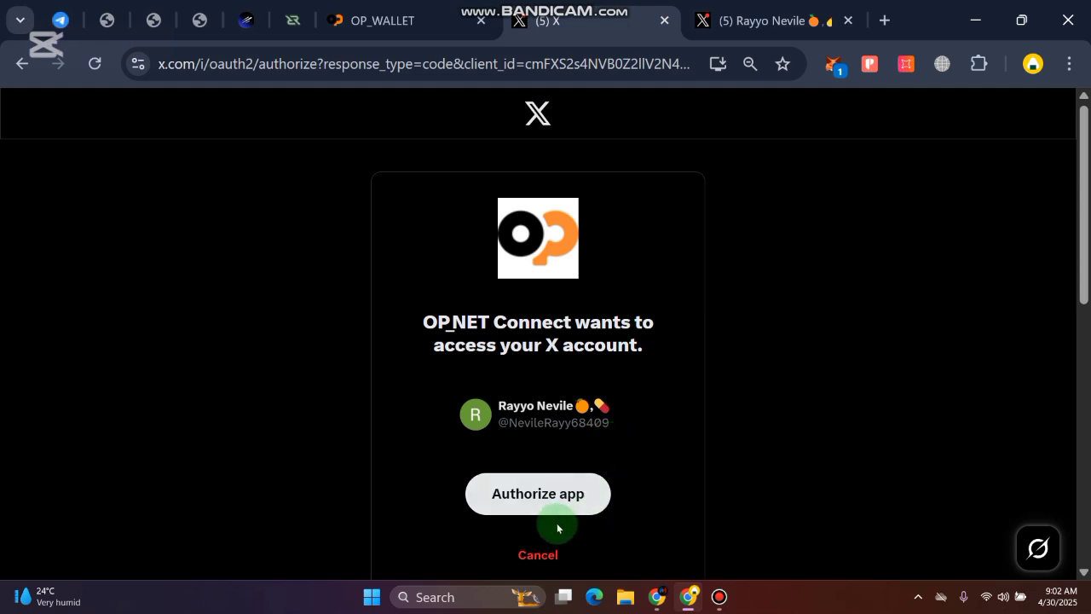
pyautogui.click(553, 555)
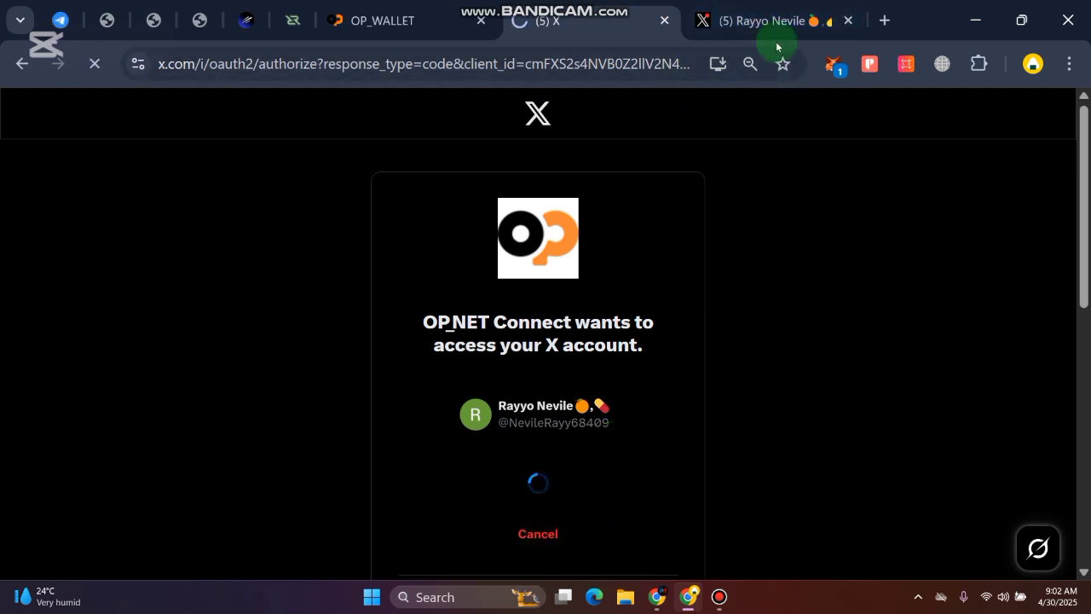
pyautogui.click(772, 25)
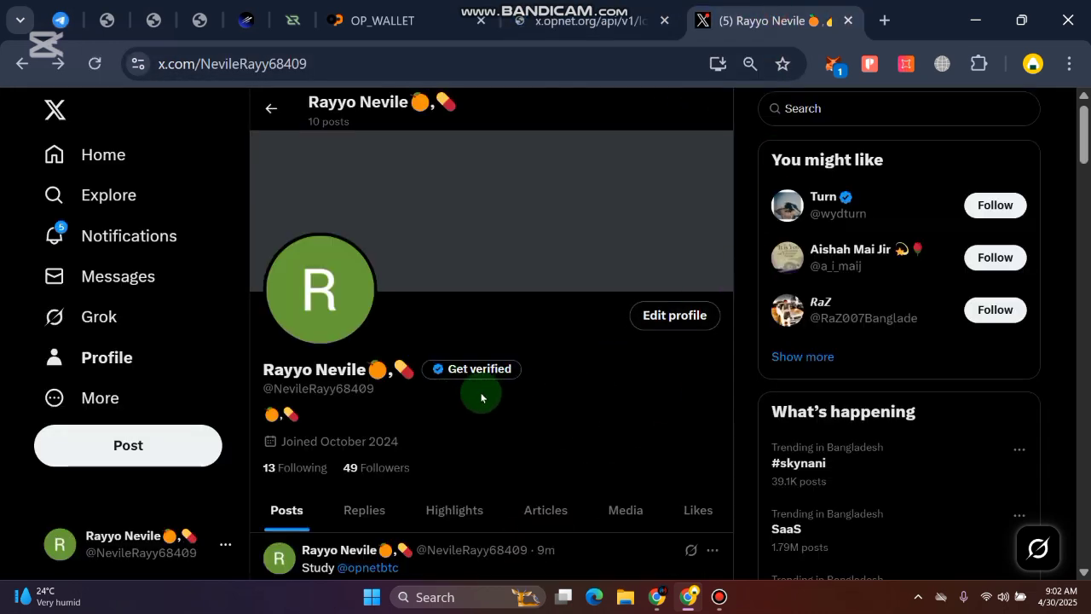
pyautogui.click(581, 10)
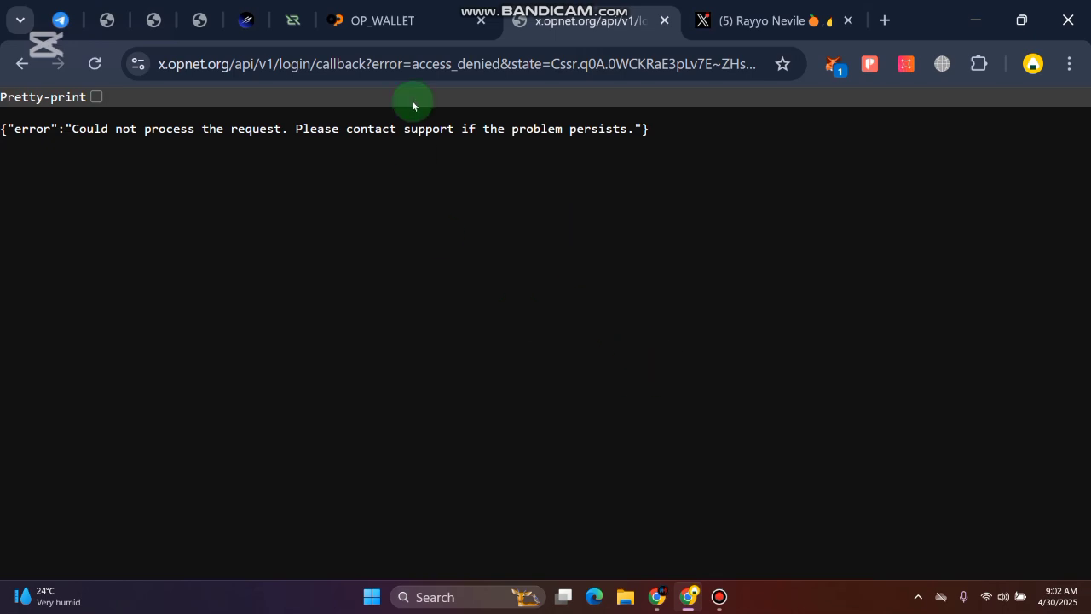
pyautogui.click(407, 20)
# - Go back to the browser window with the OP_NET points page and check the points in the Total Points banner
pyautogui.click(656, 597)
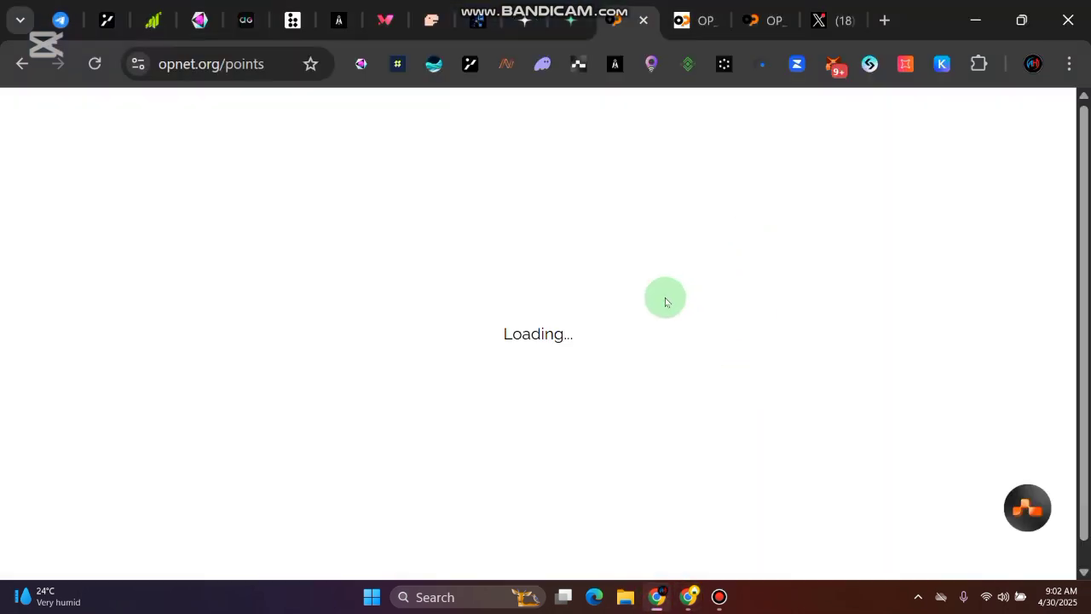
pyautogui.scroll(-8, 998, 321)
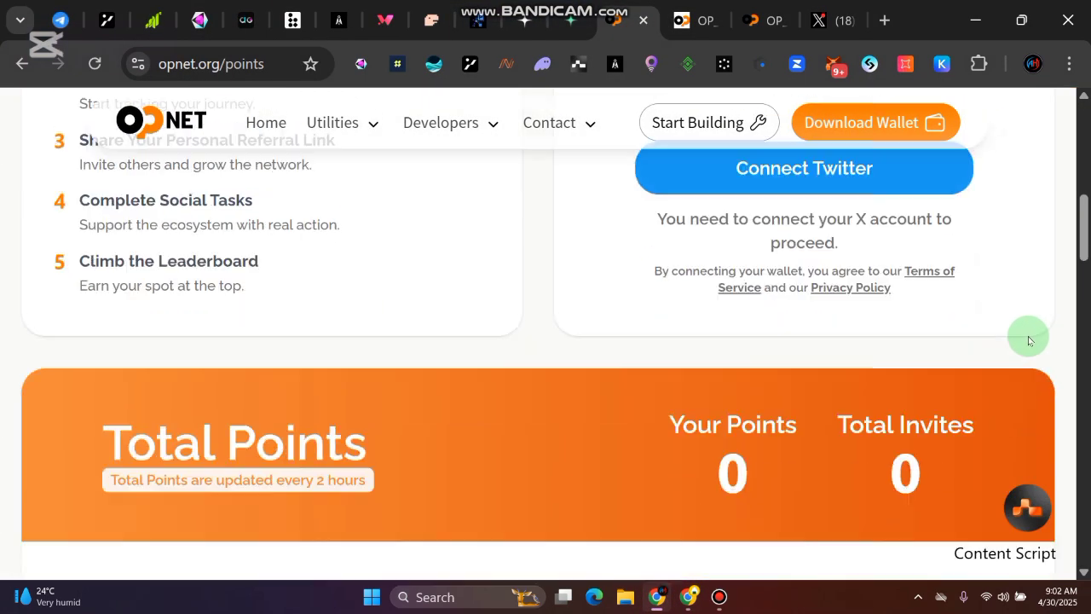
pyautogui.scroll(-2, 1027, 340)
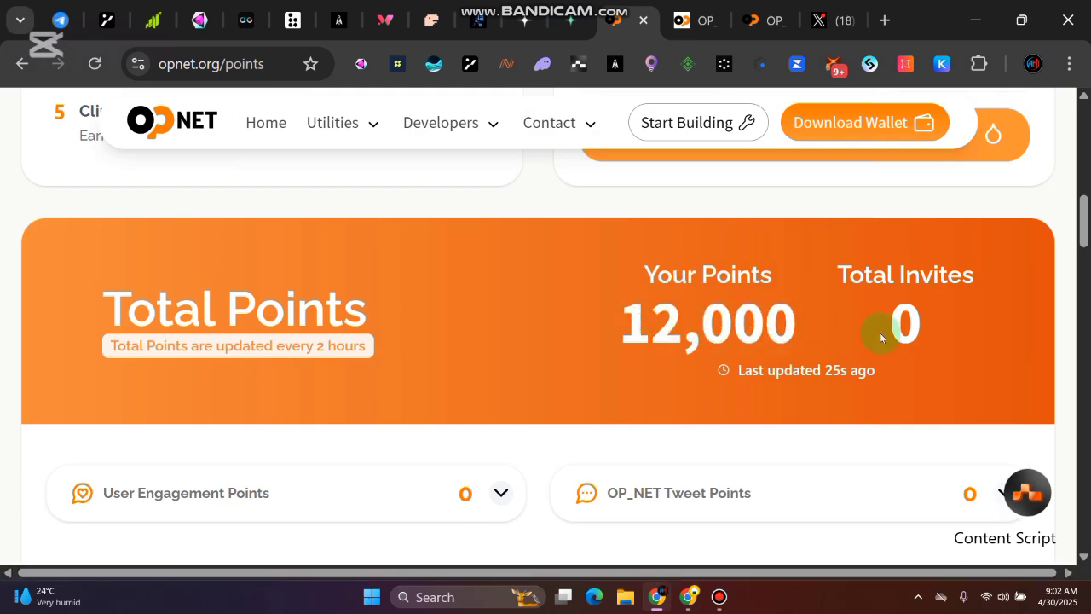
# - Check the status and reward of the Join & Link Discord task in the OP_NET task list
pyautogui.scroll(-5, 1086, 321)
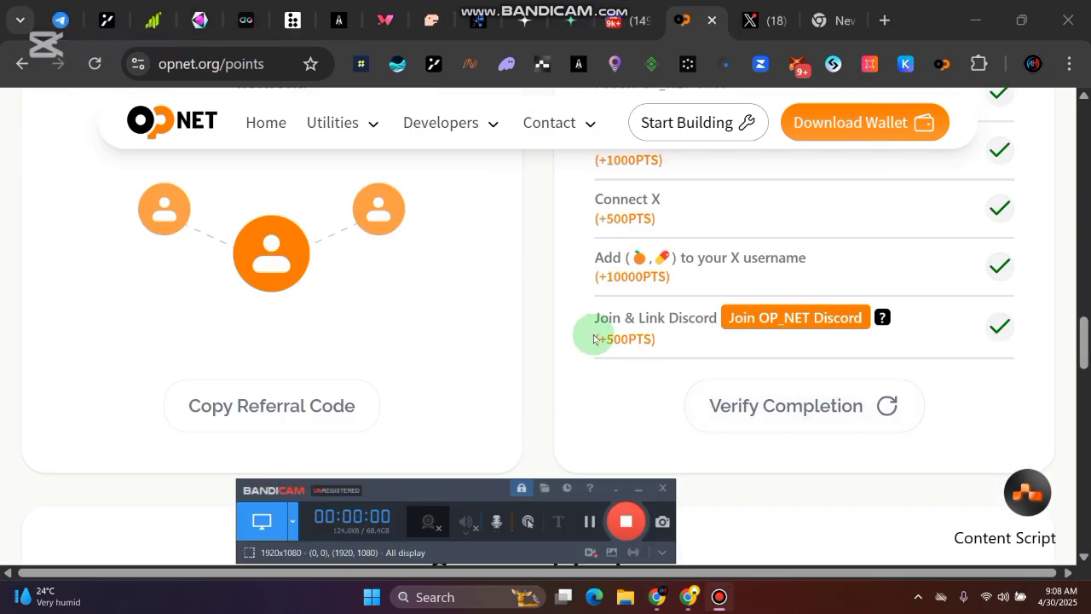
pyautogui.moveTo(651, 318); pyautogui.dragTo(692, 317)
pyautogui.click(634, 342)
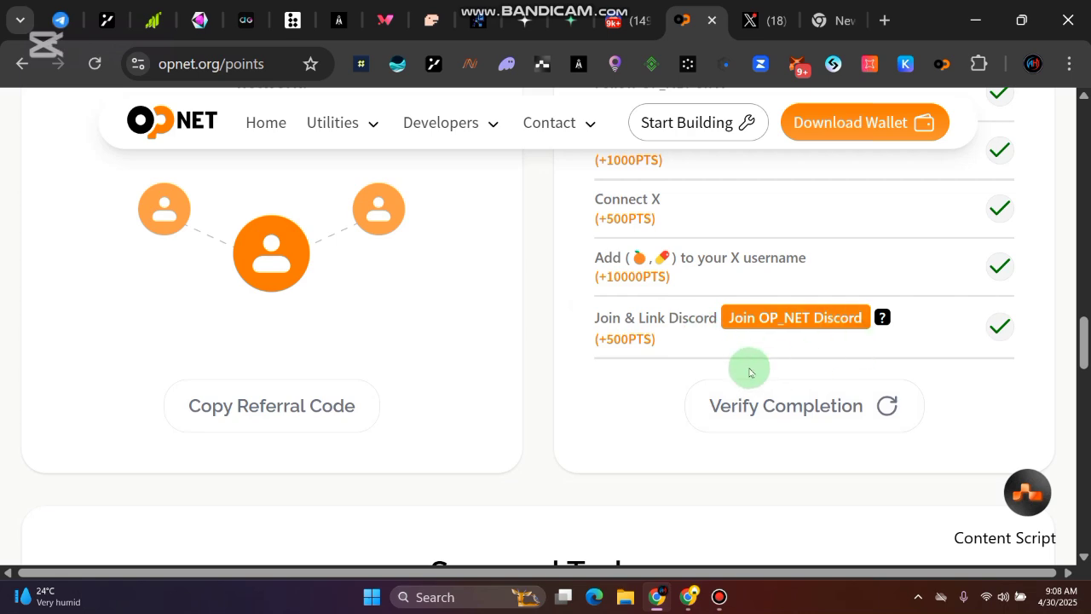
# - Look up the Discord task instructions in the saved Telegram message and return to the OP_NET Discord server
pyautogui.click(628, 20)
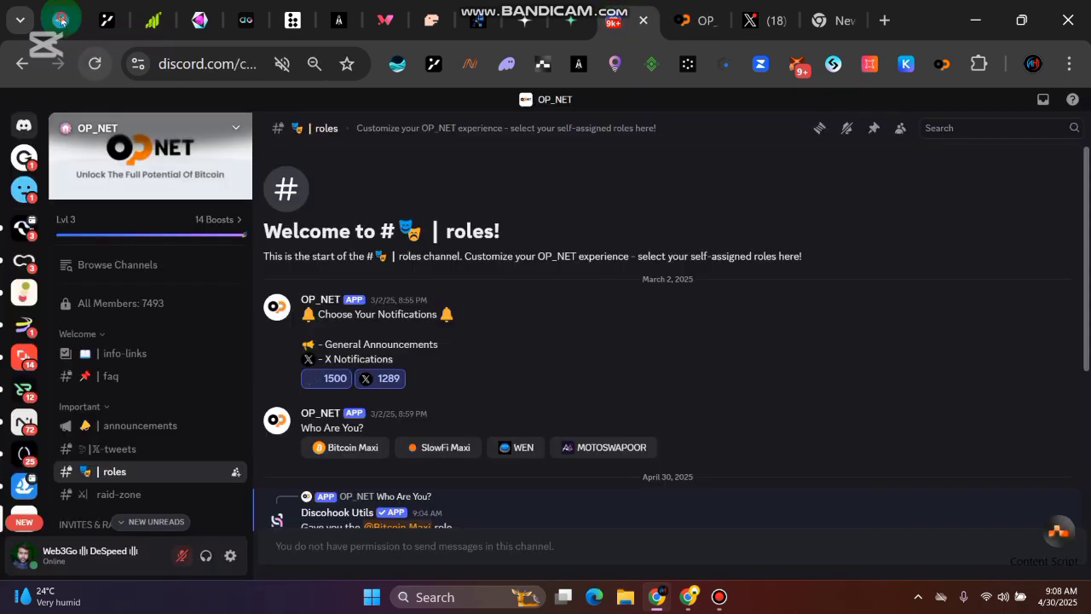
pyautogui.click(60, 20)
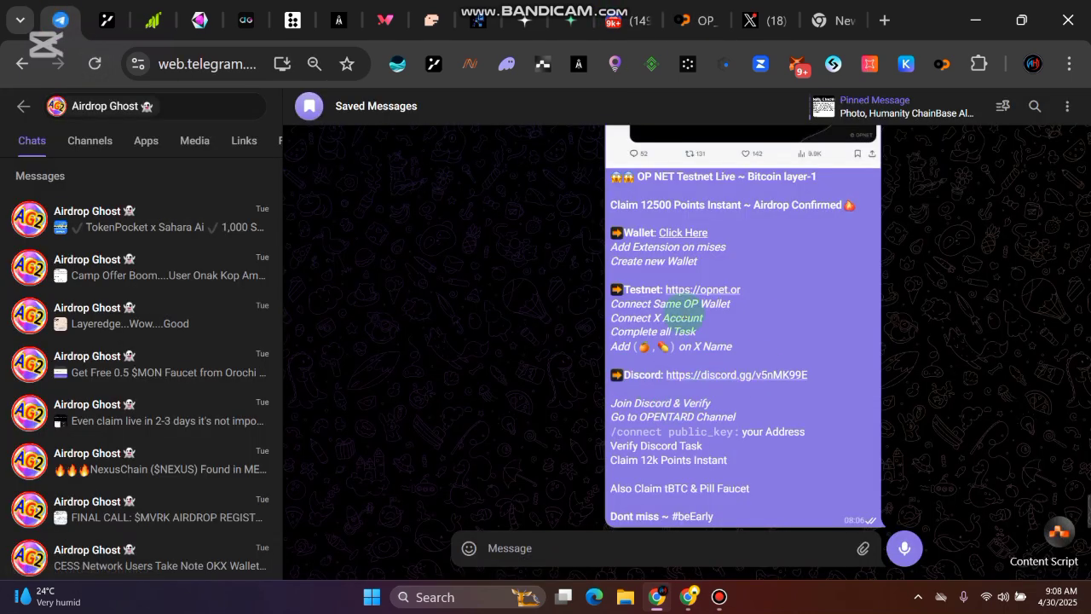
pyautogui.click(627, 7)
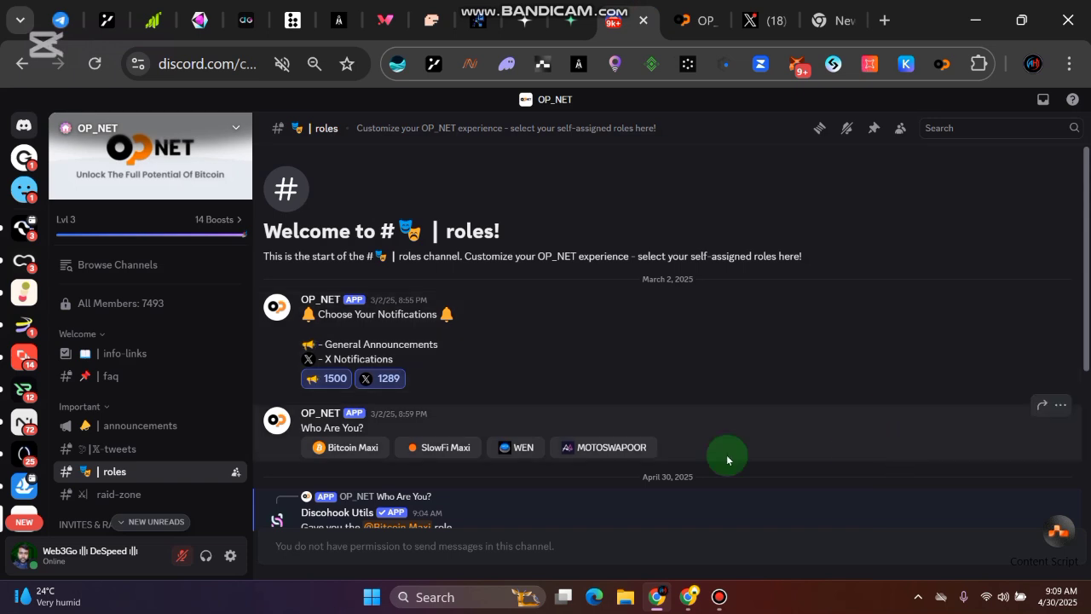
# - Review the notification and Who Are You role options in the OP_NET Discord roles channel
pyautogui.scroll(-8, 136, 383)
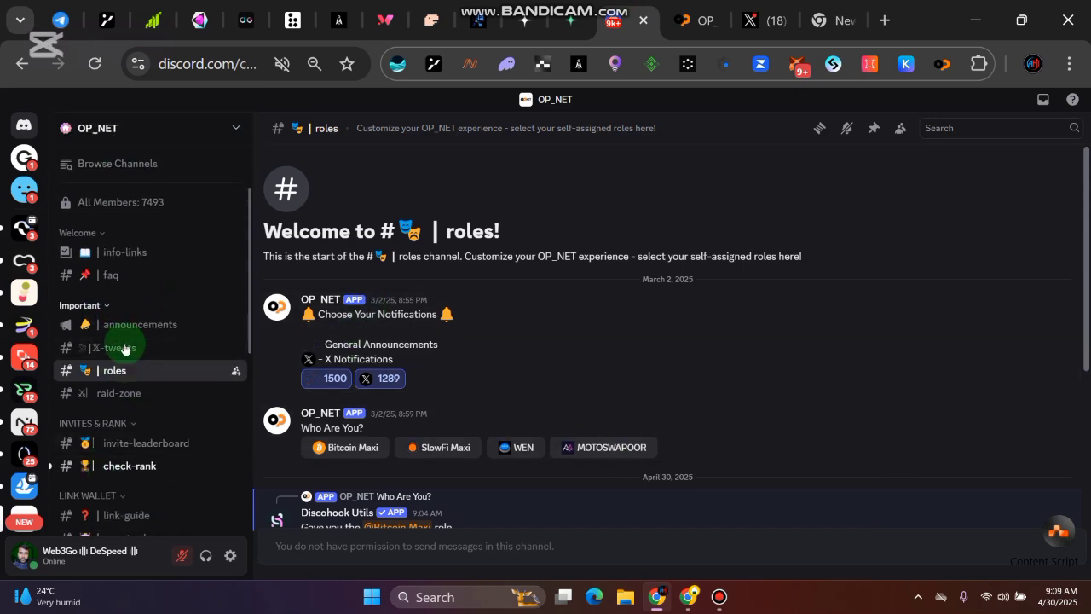
pyautogui.scroll(10, 156, 467)
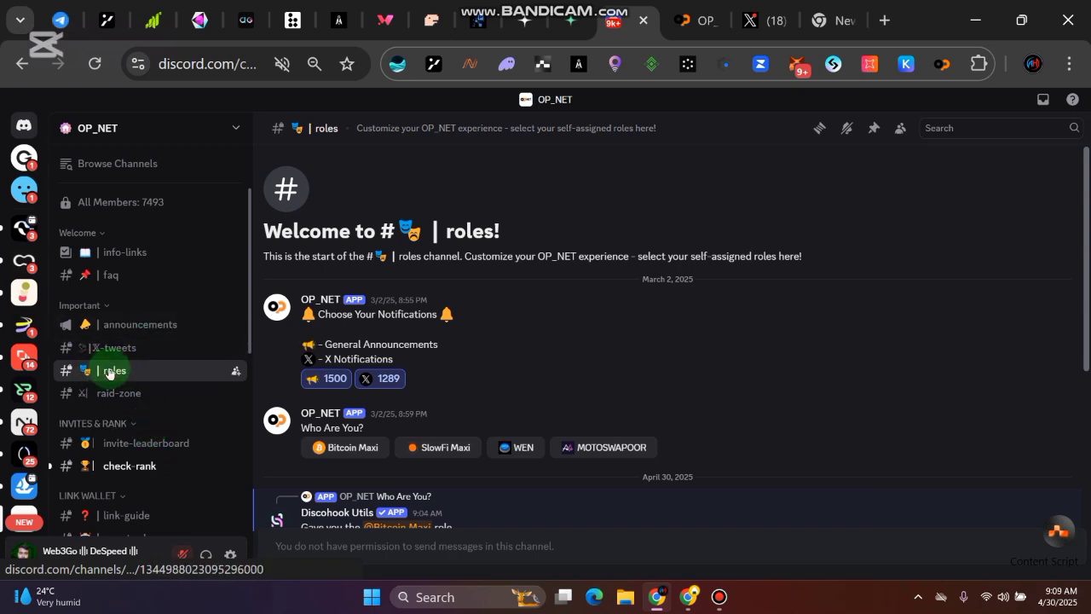
pyautogui.scroll(-2, 401, 439)
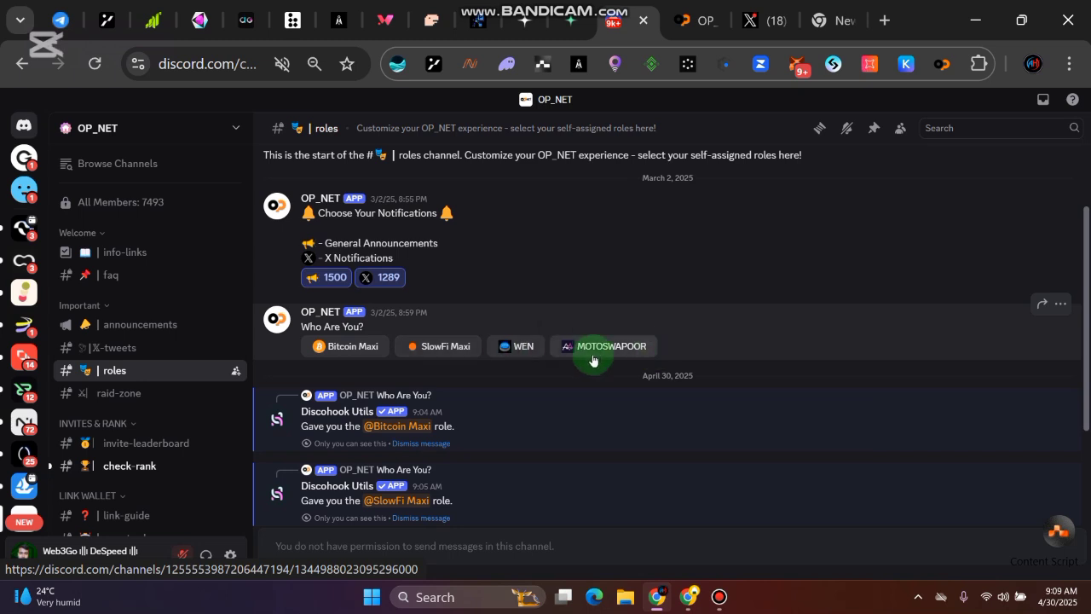
pyautogui.scroll(-4, 445, 414)
pyautogui.scroll(4, 358, 323)
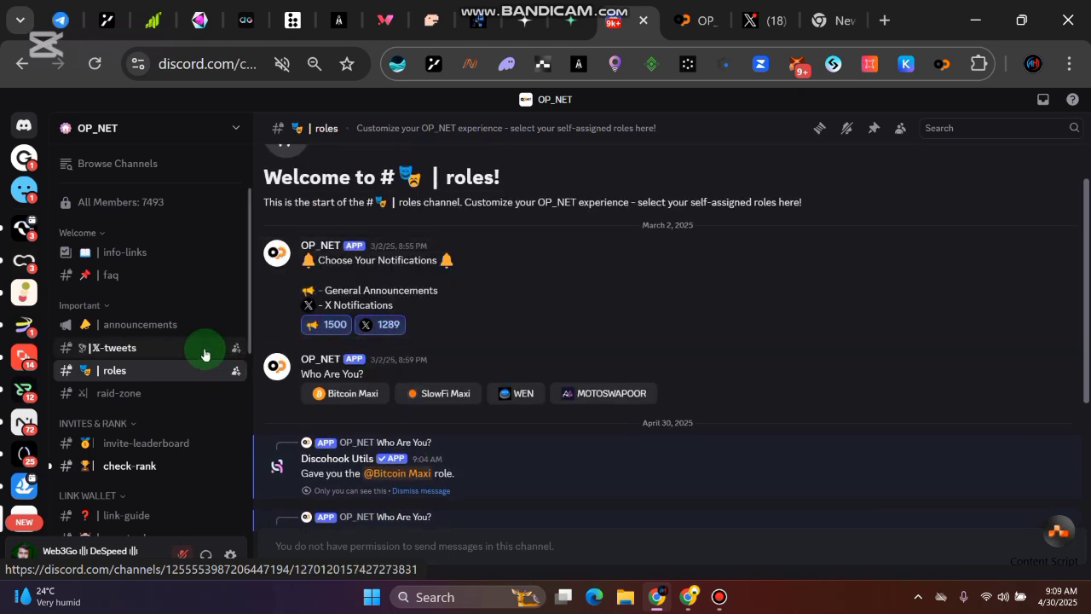
# - Copy the /connect public_key command from the saved Telegram message and enter it in the opnetard channel's message box
pyautogui.scroll(-5, 196, 382)
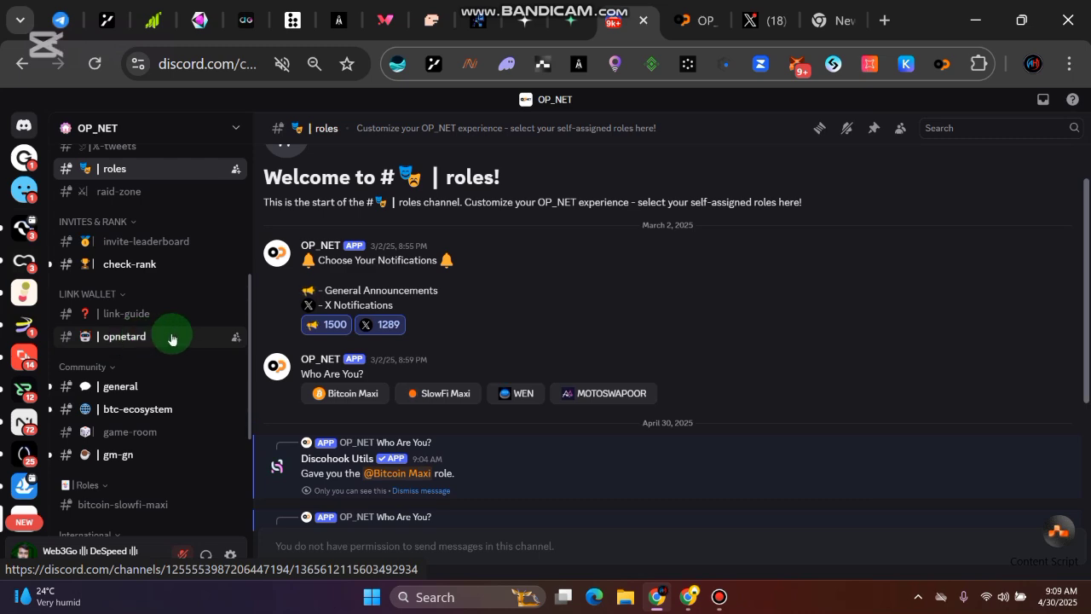
pyautogui.click(124, 337)
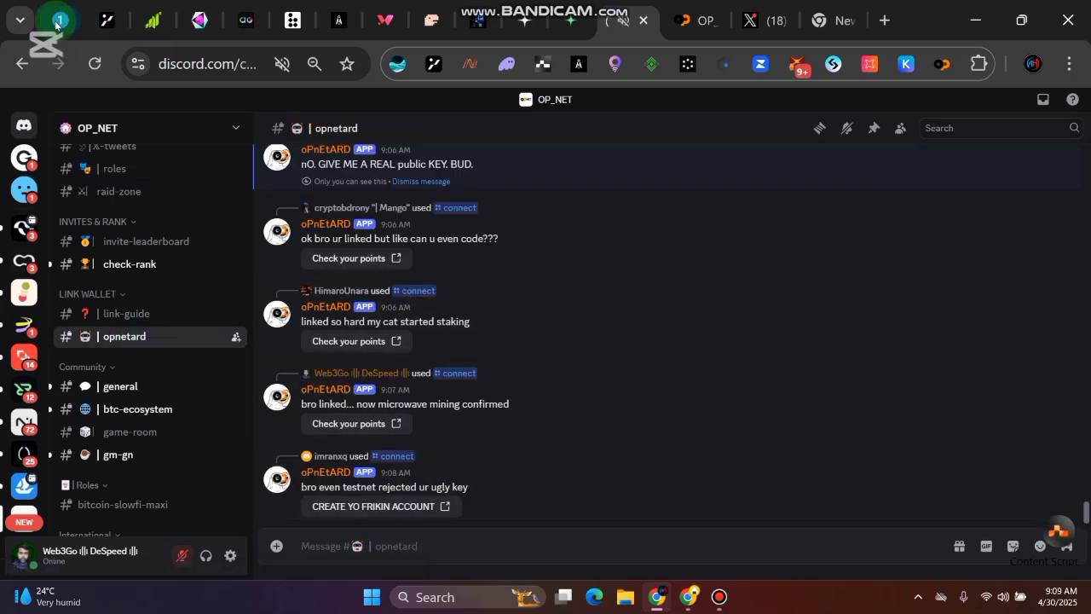
pyautogui.hotkey('ctrl', '1')
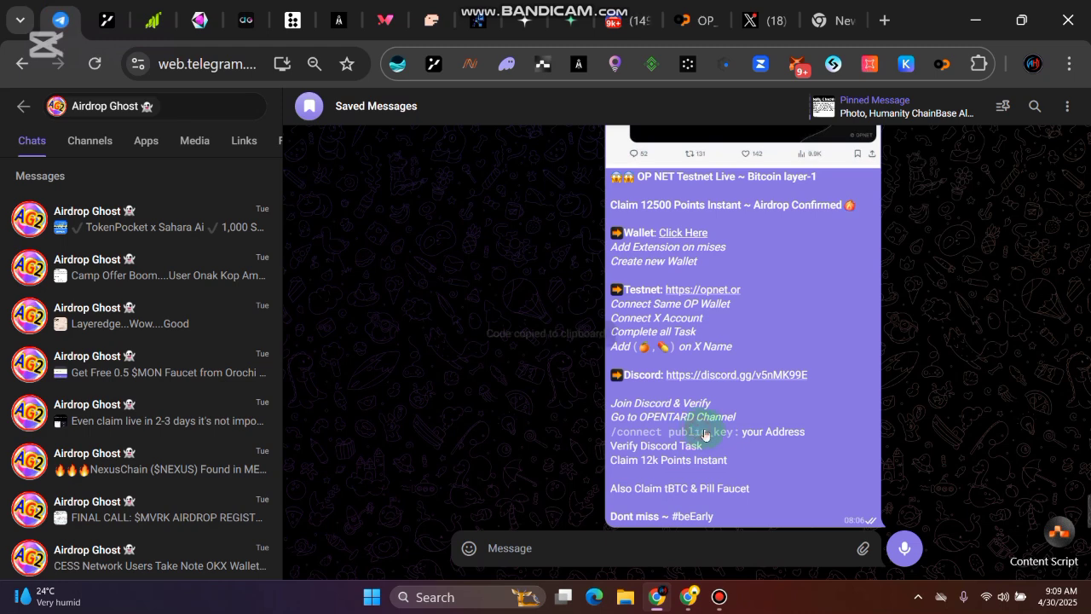
pyautogui.click(612, 20)
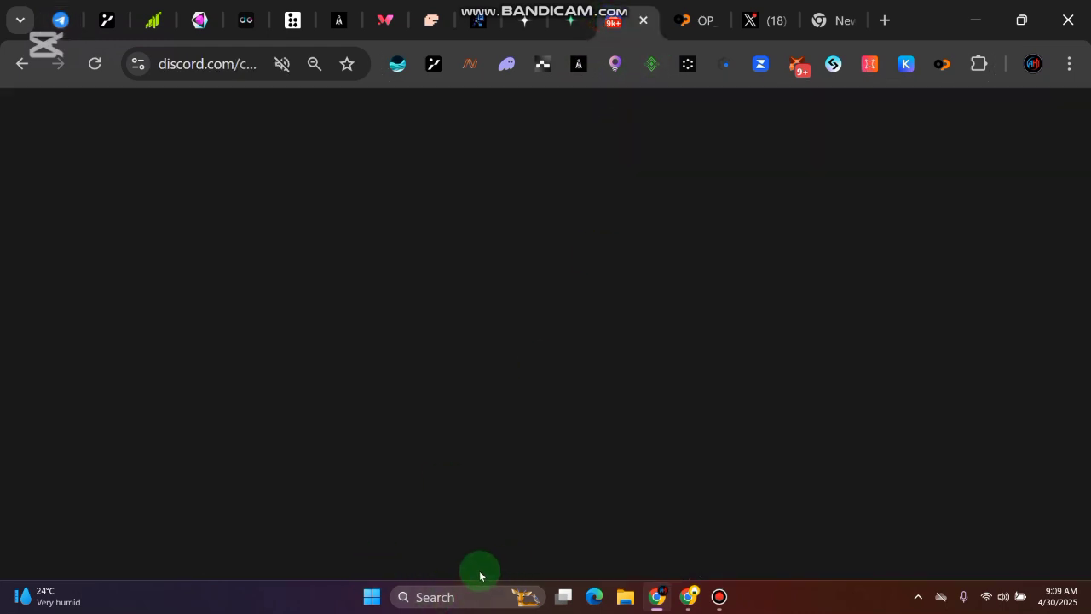
pyautogui.rightClick(356, 544)
pyautogui.click(393, 317)
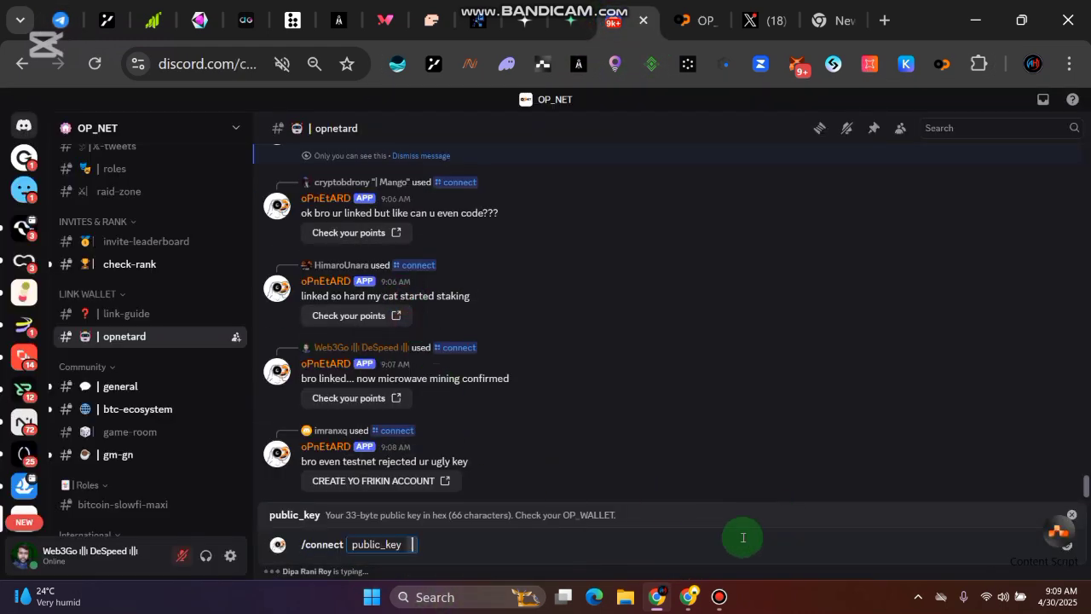
# - Copy the account's public key from OP_WALLET for the /connect command and discard the unsent command
pyautogui.click(943, 65)
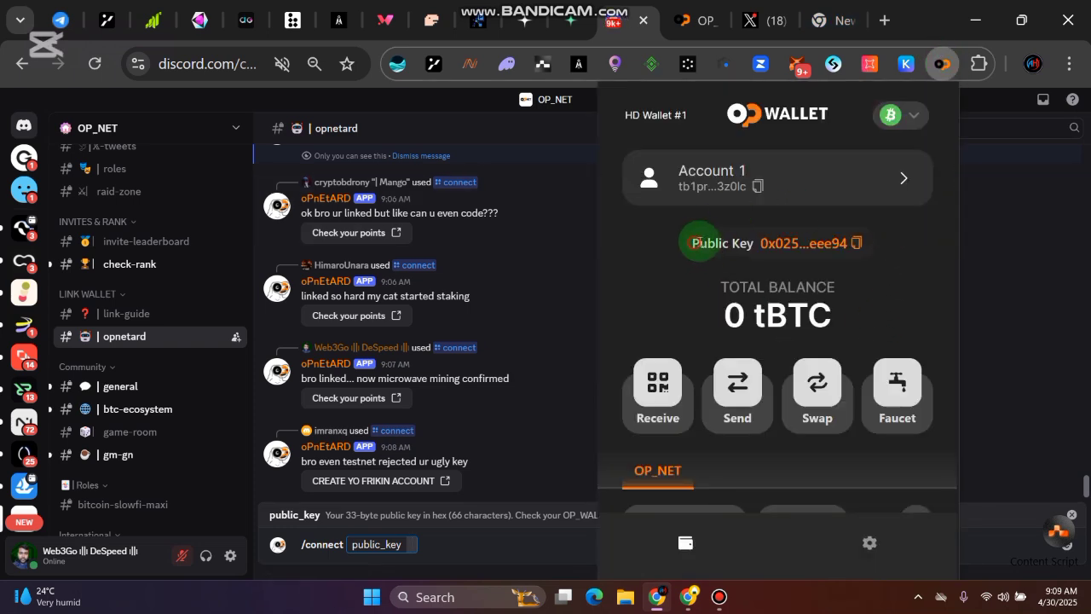
pyautogui.click(688, 272)
pyautogui.click(855, 245)
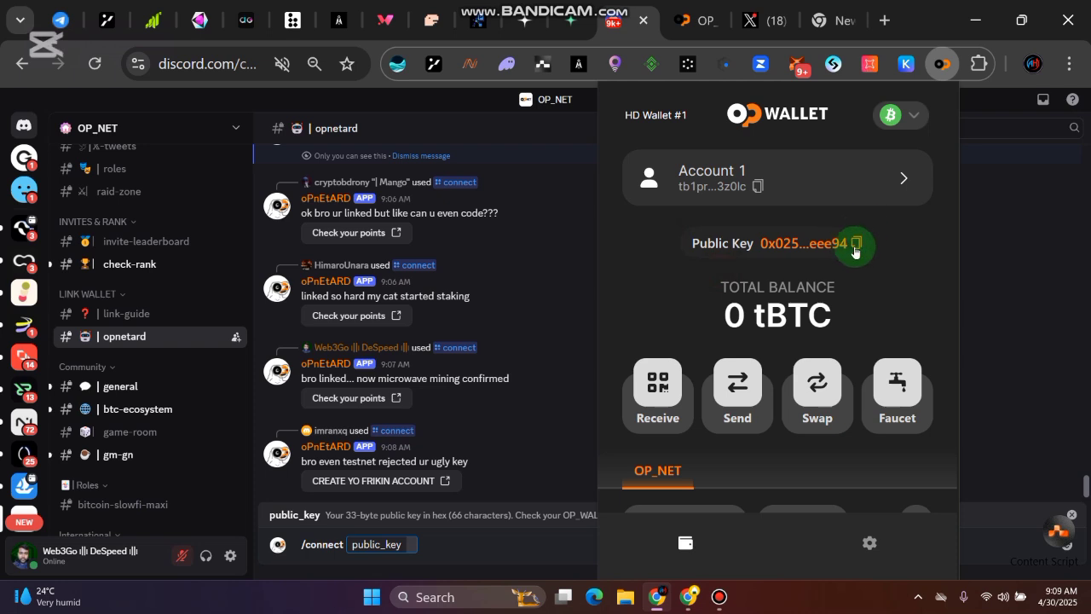
pyautogui.click(415, 544)
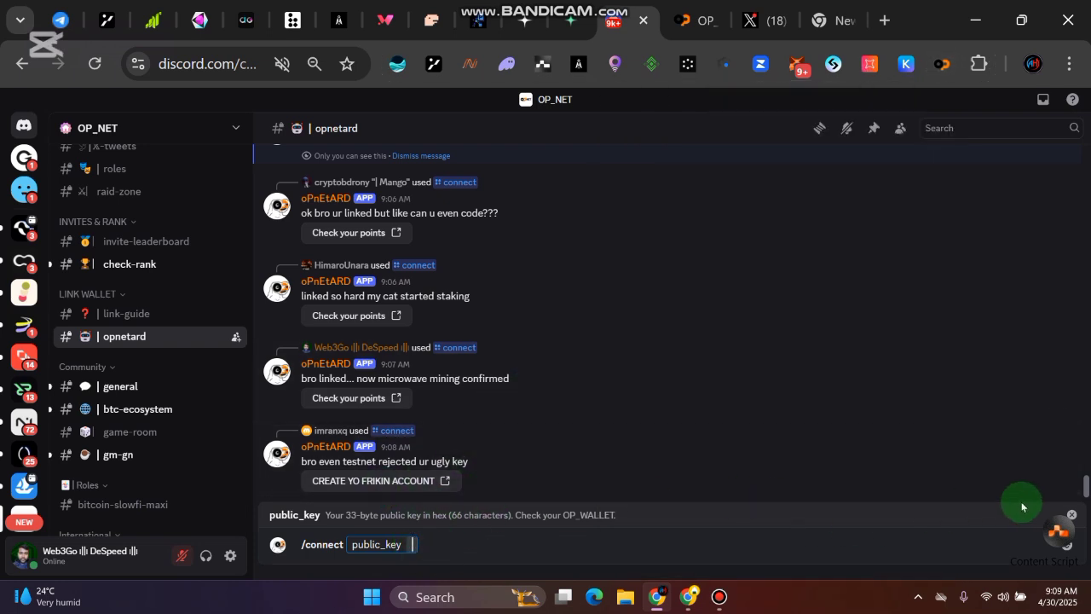
pyautogui.press('Escape')
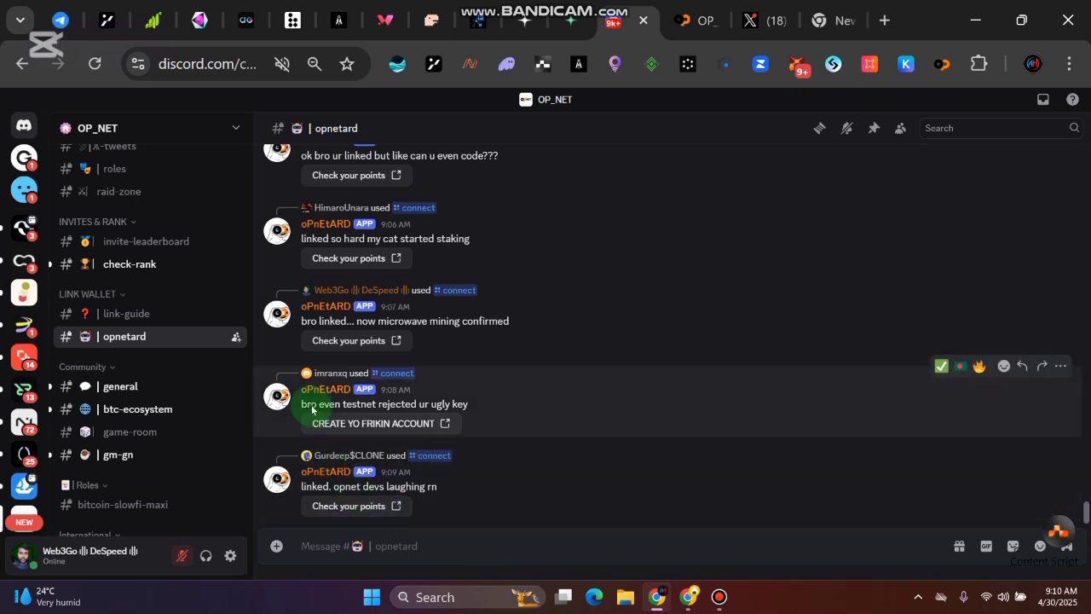
# - Review the oPnEtARD bot's reply to the account's own connect command in the opnetard channel
pyautogui.scroll(1, 481, 384)
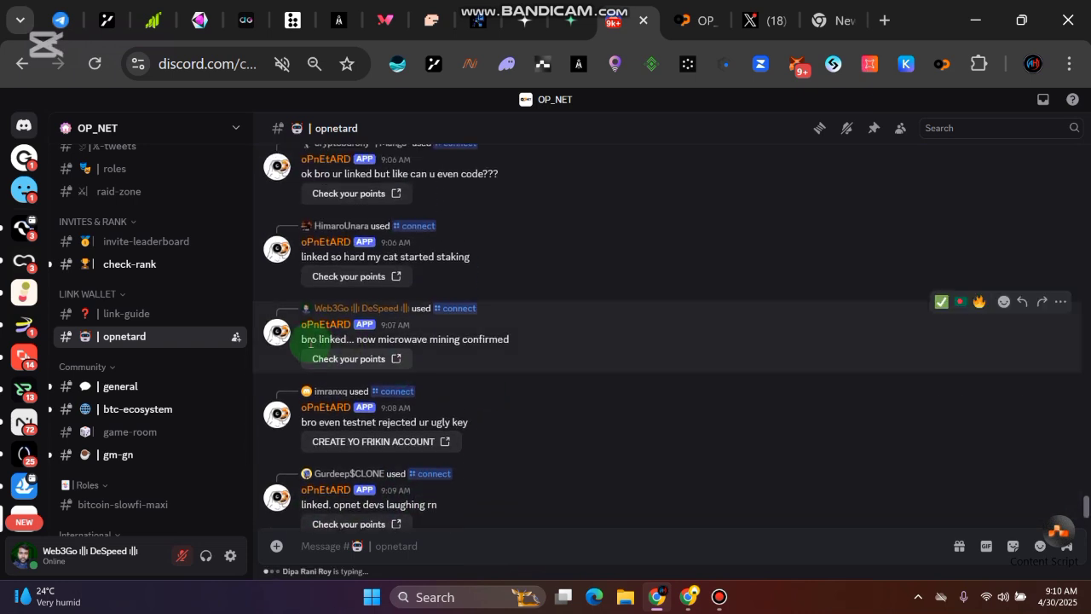
pyautogui.moveTo(303, 339); pyautogui.dragTo(513, 342)
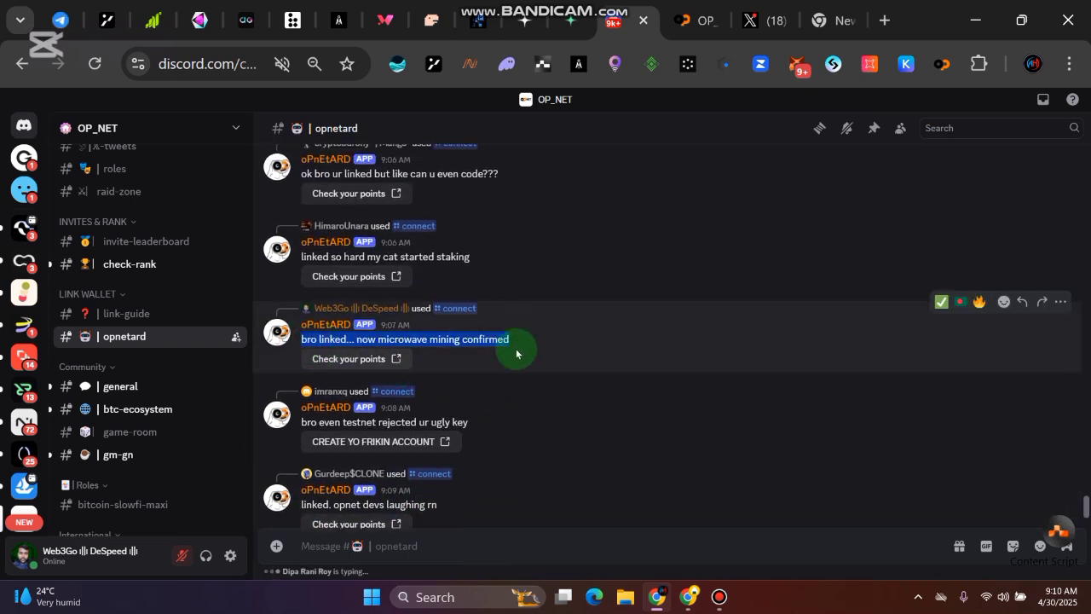
pyautogui.click(324, 358)
pyautogui.click(375, 365)
pyautogui.click(391, 324)
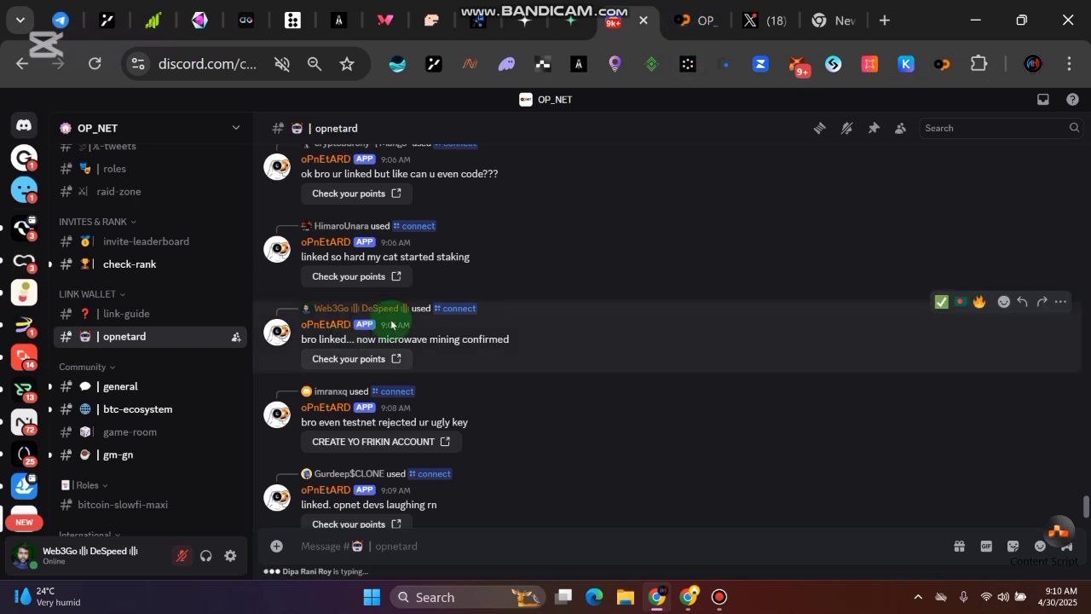
pyautogui.click(336, 315)
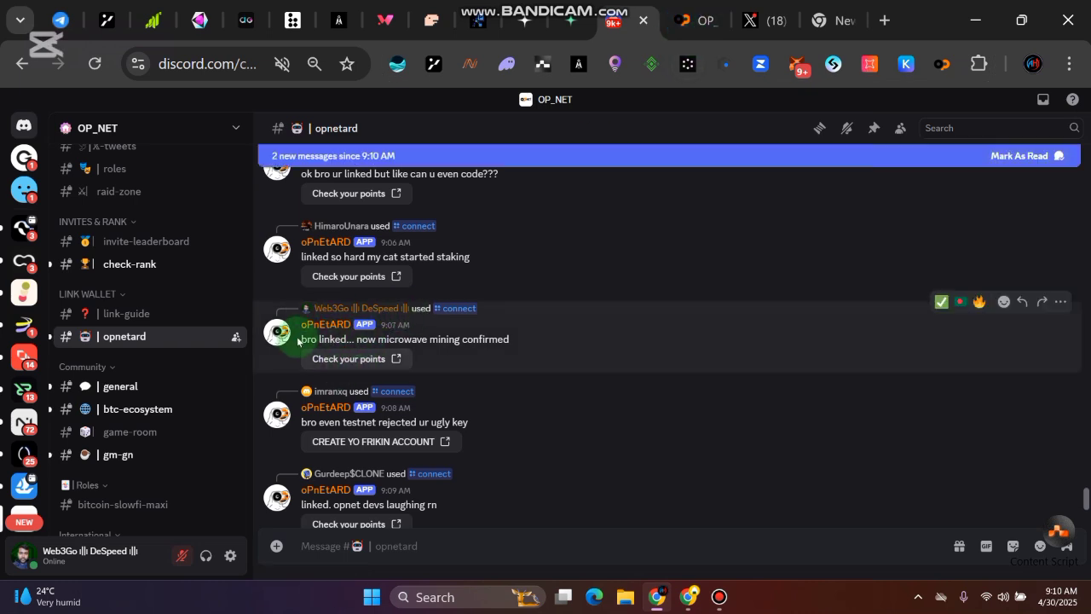
pyautogui.click(395, 358)
# - Verify completion of the tasks on the OP_NET points page and check the Your Points total
pyautogui.click(891, 401)
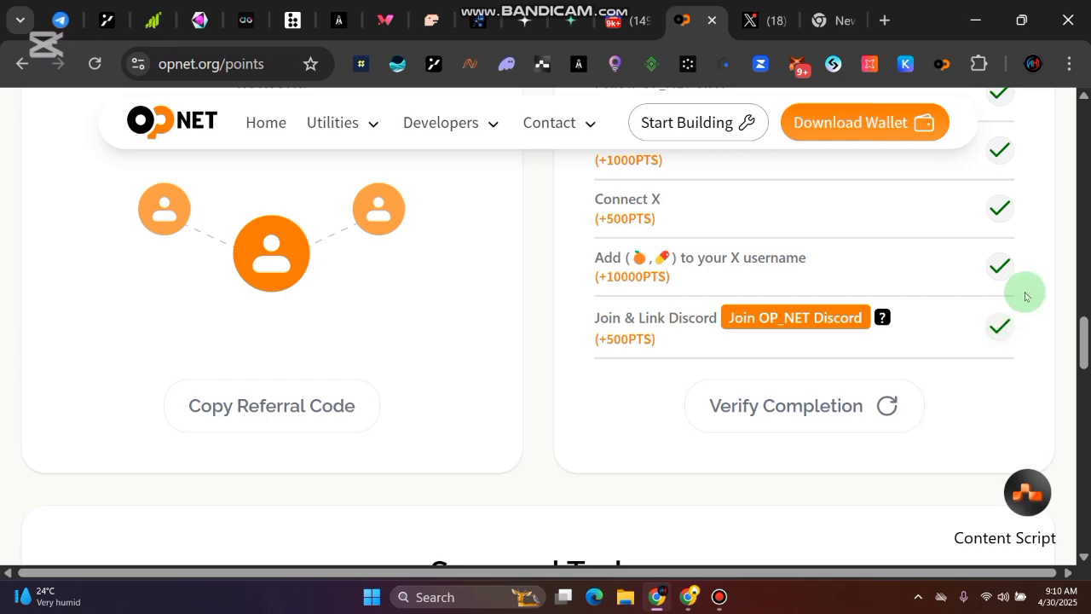
pyautogui.scroll(8, 1018, 362)
pyautogui.scroll(4, 1053, 332)
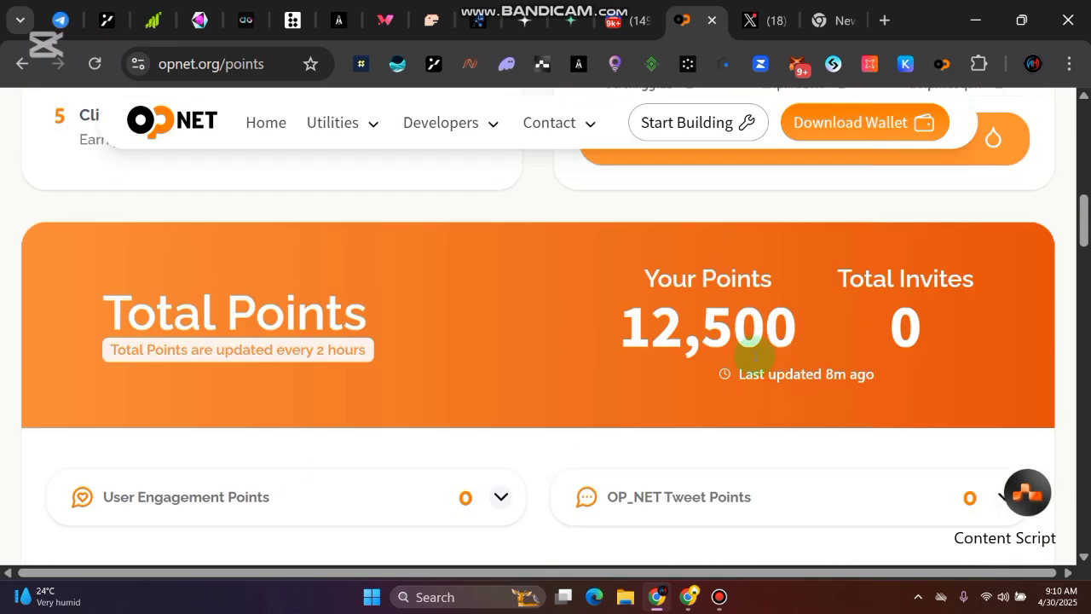
pyautogui.doubleClick(673, 327)
pyautogui.click(172, 390)
# - Examine the Seasonal Tasks section, including its instruction on earning points and the tweet task cards
pyautogui.scroll(-10, 3, 341)
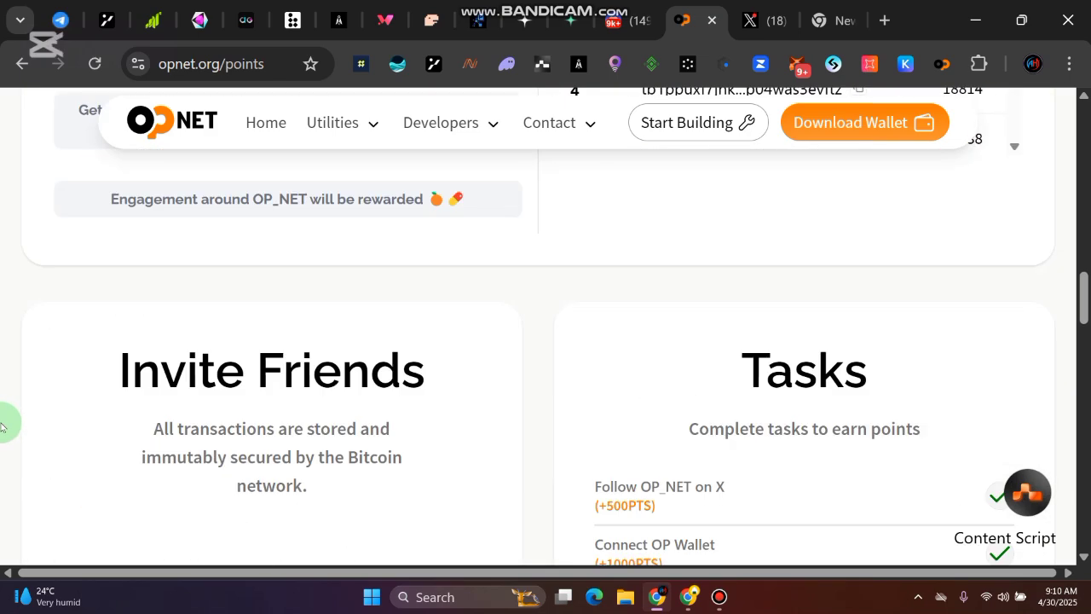
pyautogui.scroll(-5, 2, 430)
pyautogui.scroll(1, 33, 447)
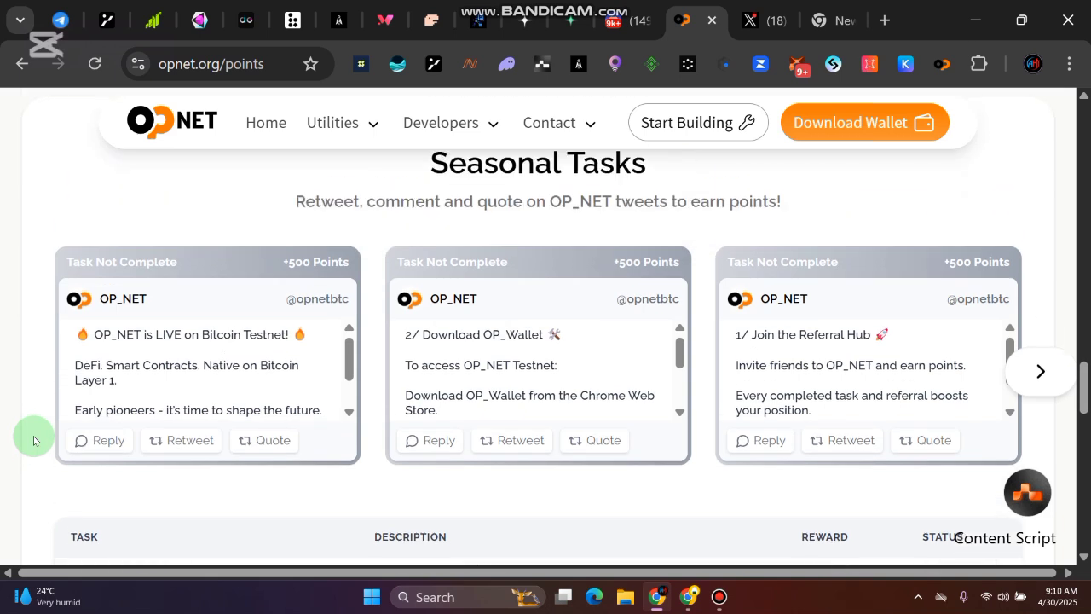
pyautogui.moveTo(294, 207); pyautogui.dragTo(781, 215)
pyautogui.click(786, 211)
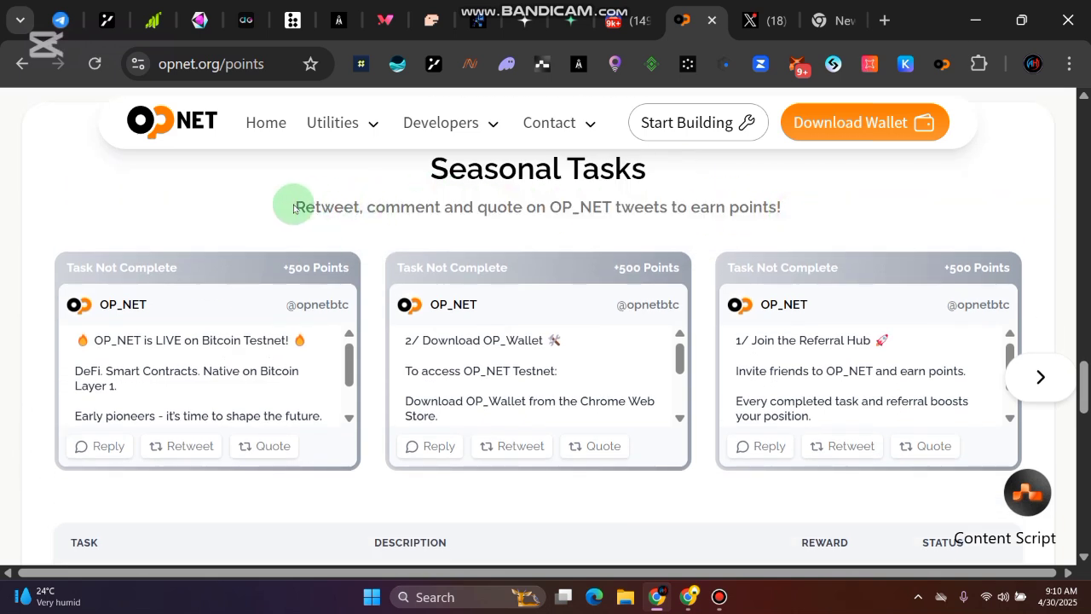
pyautogui.moveTo(288, 208); pyautogui.dragTo(827, 210)
pyautogui.click(825, 208)
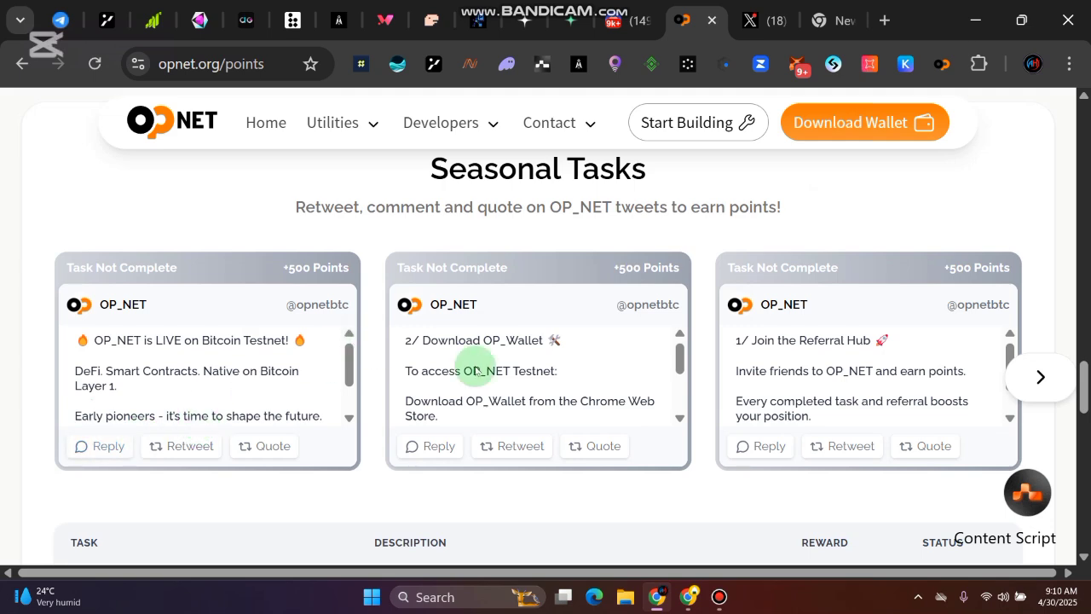
pyautogui.click(1039, 373)
pyautogui.click(1039, 373)
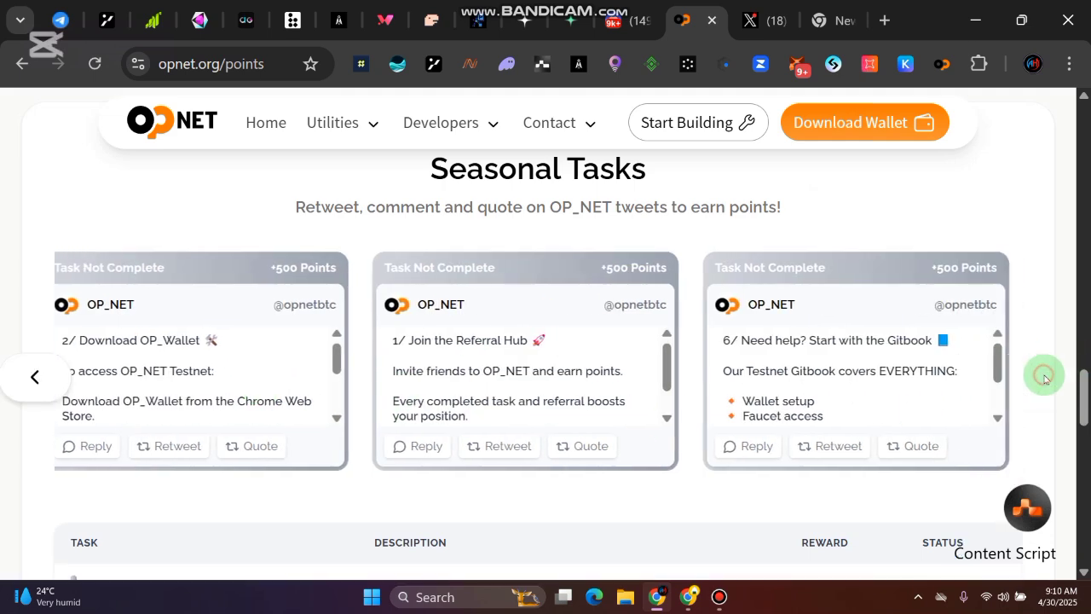
pyautogui.click(36, 374)
pyautogui.doubleClick(35, 375)
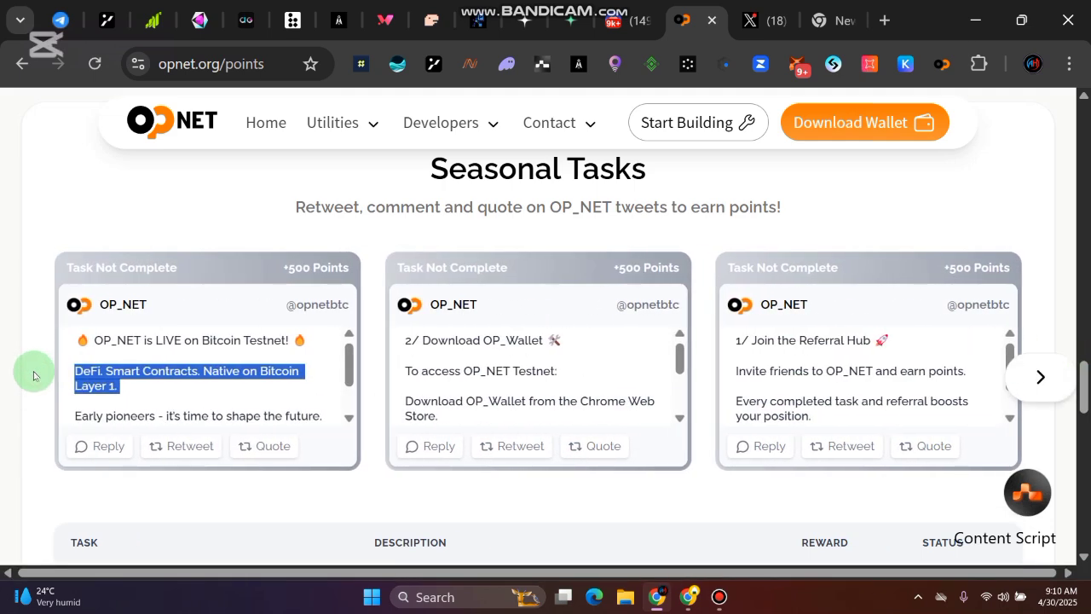
pyautogui.click(76, 379)
# - Open the reply link of the "OP_NET is LIVE on Bitcoin Testnet!" task and close the X profile and empty new-tab pages
pyautogui.click(94, 445)
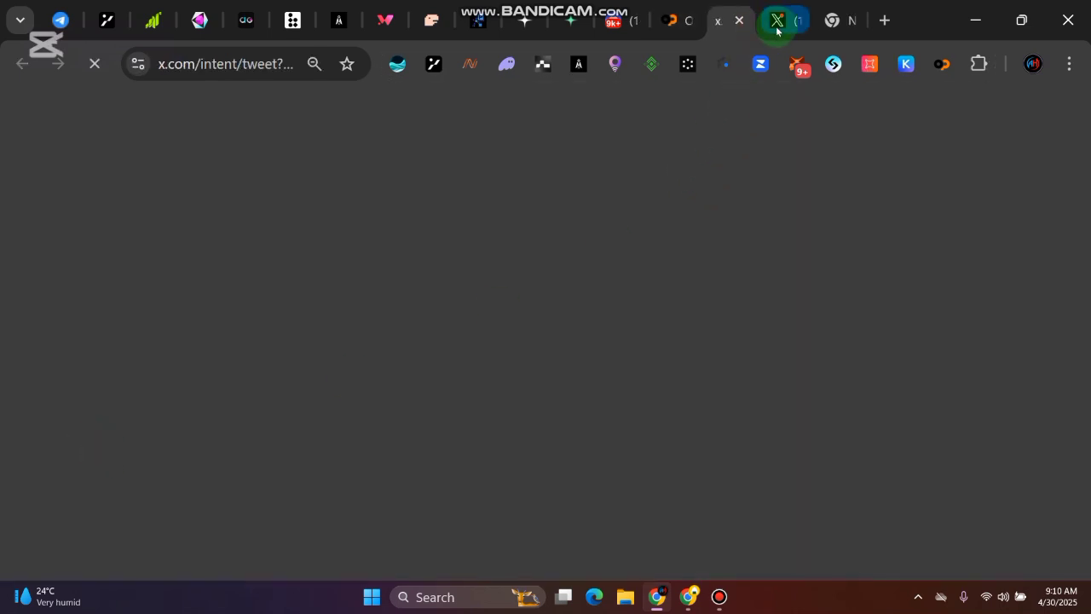
pyautogui.click(786, 26)
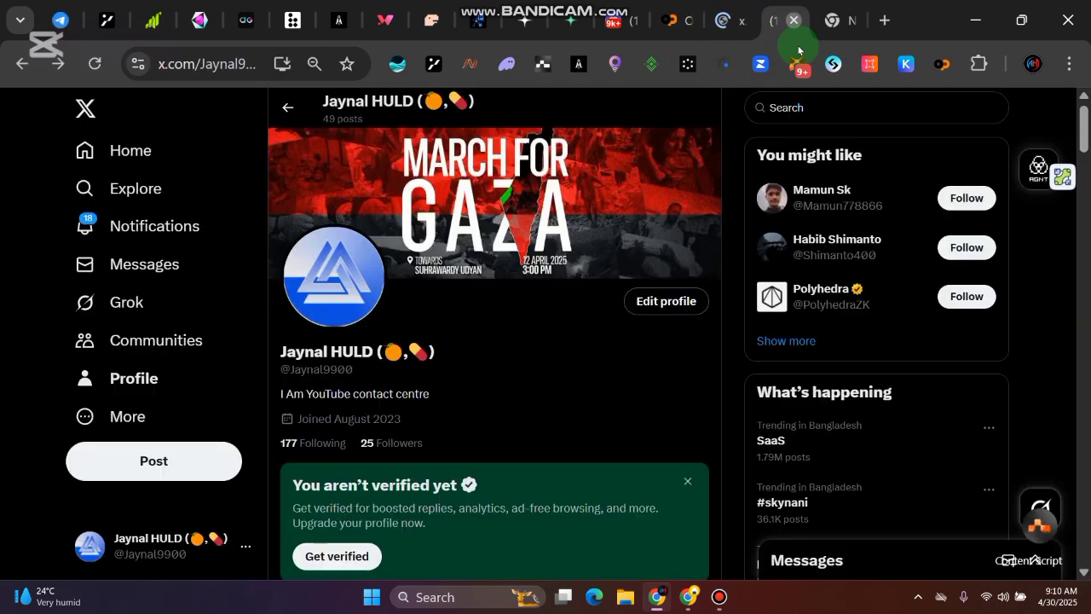
pyautogui.click(794, 20)
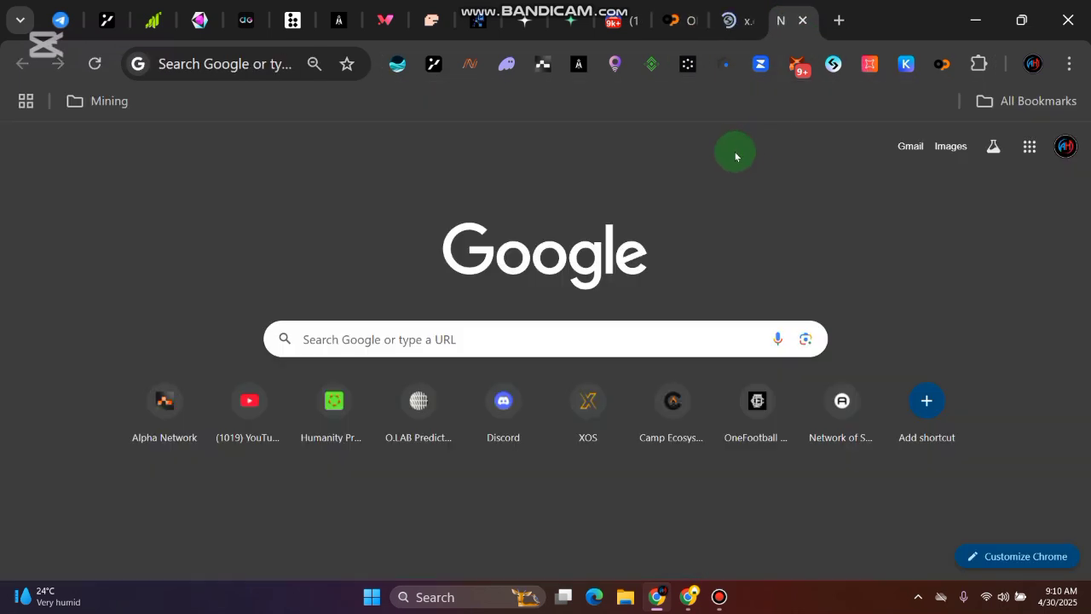
pyautogui.click(848, 21)
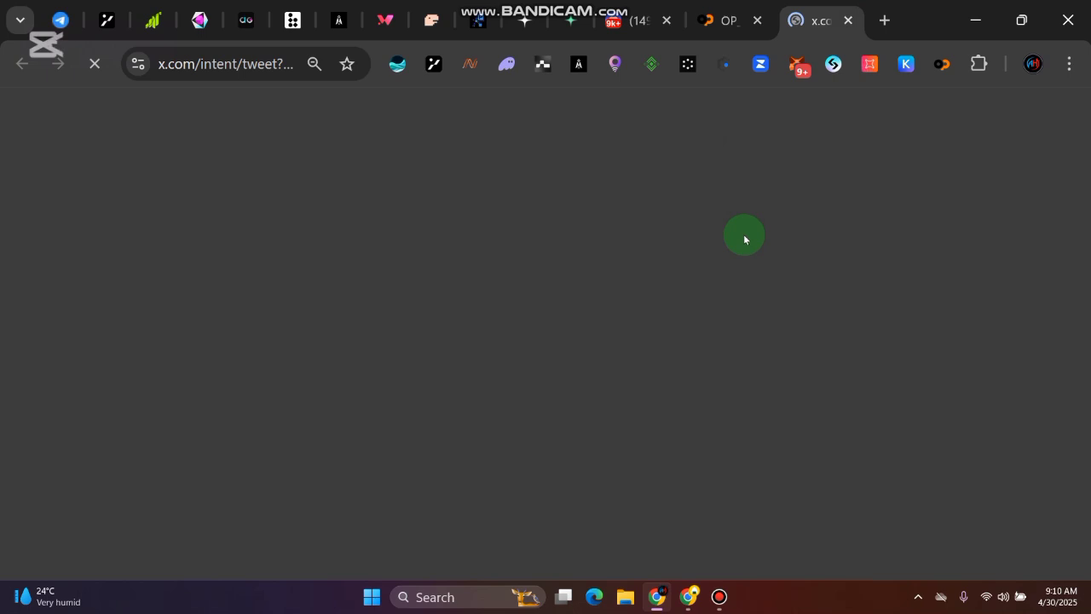
pyautogui.click(731, 26)
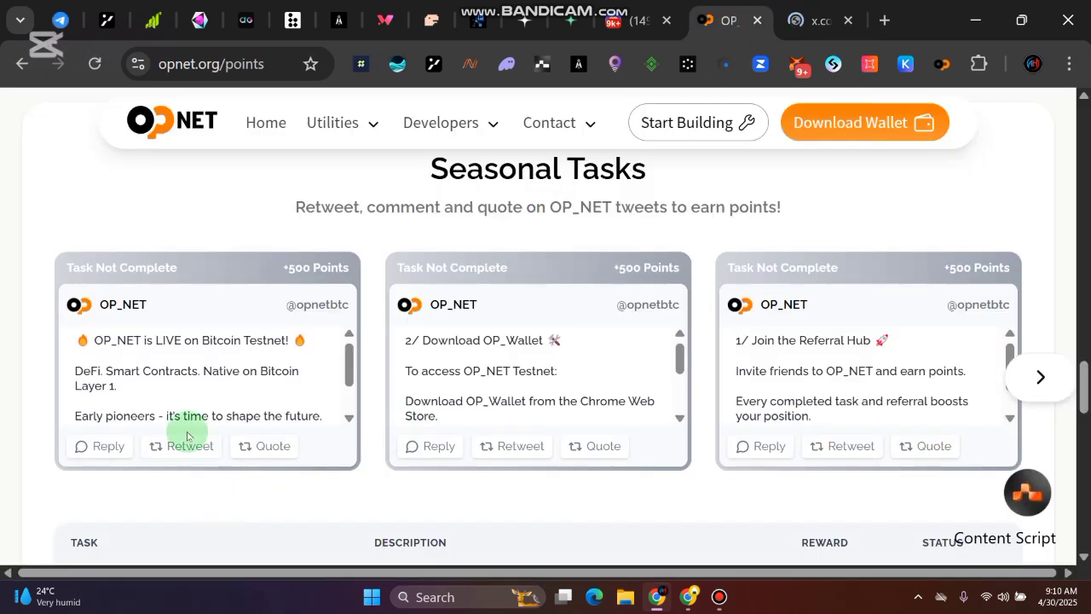
# - Open the retweet and quote links of the "OP_NET is LIVE on Bitcoin Testnet!" task and return to the points page
pyautogui.click(180, 443)
pyautogui.click(690, 21)
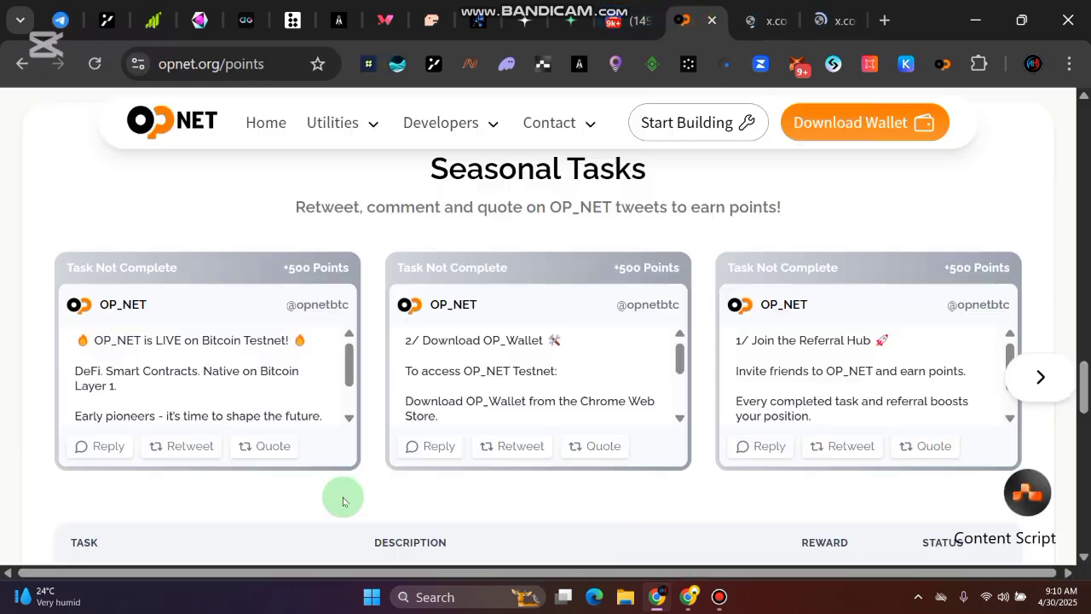
pyautogui.click(274, 445)
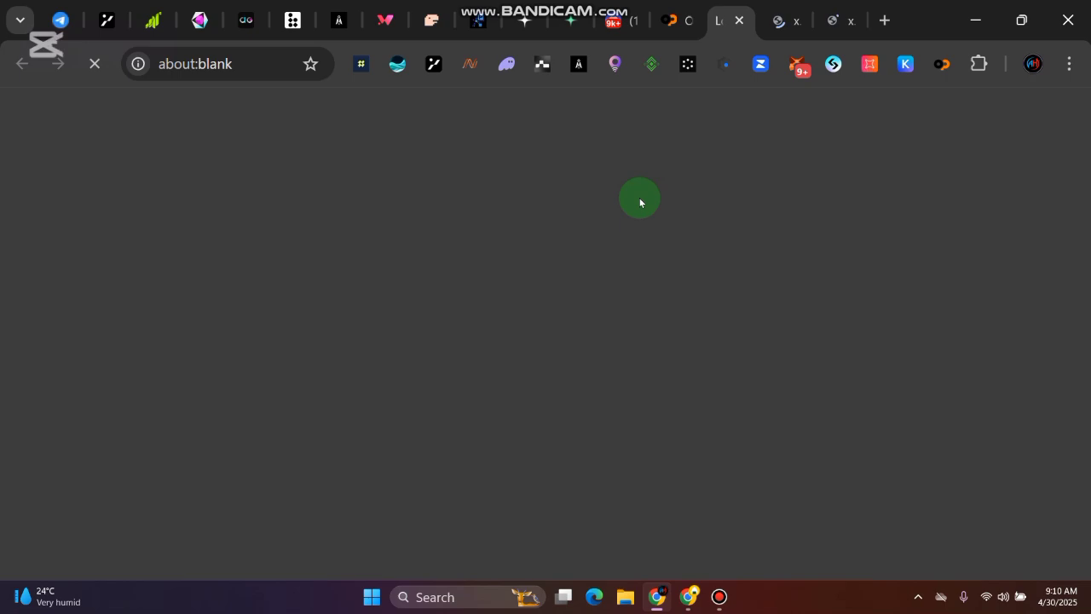
pyautogui.click(677, 21)
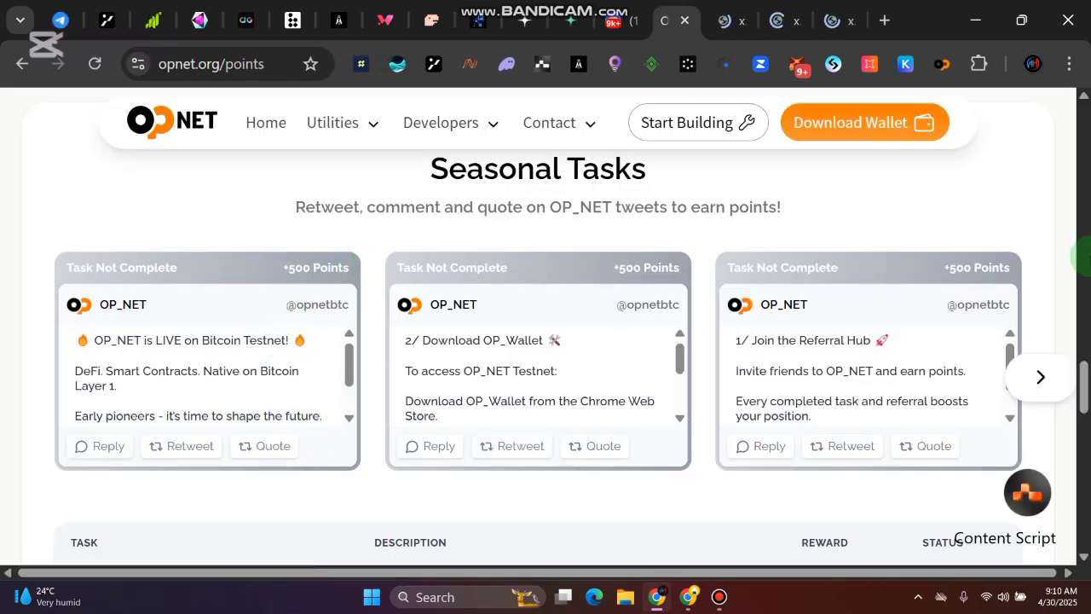
# - Check the Your Points total, reload the OP_NET points page and check the total again
pyautogui.click(1079, 256)
pyautogui.scroll(5, 969, 342)
pyautogui.scroll(4, 923, 321)
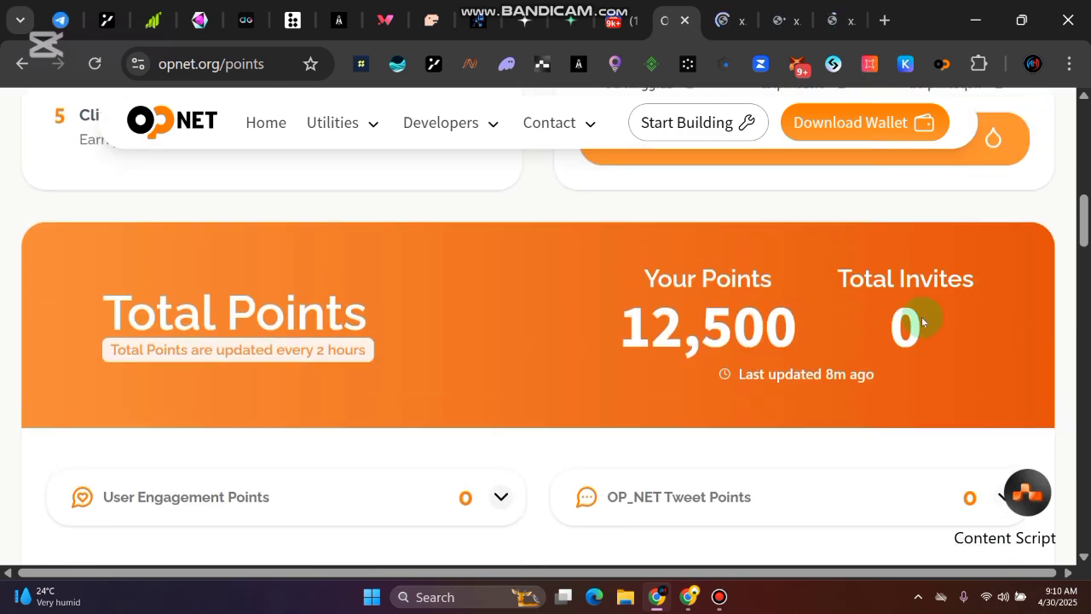
pyautogui.moveTo(632, 331); pyautogui.dragTo(844, 314)
pyautogui.click(672, 344)
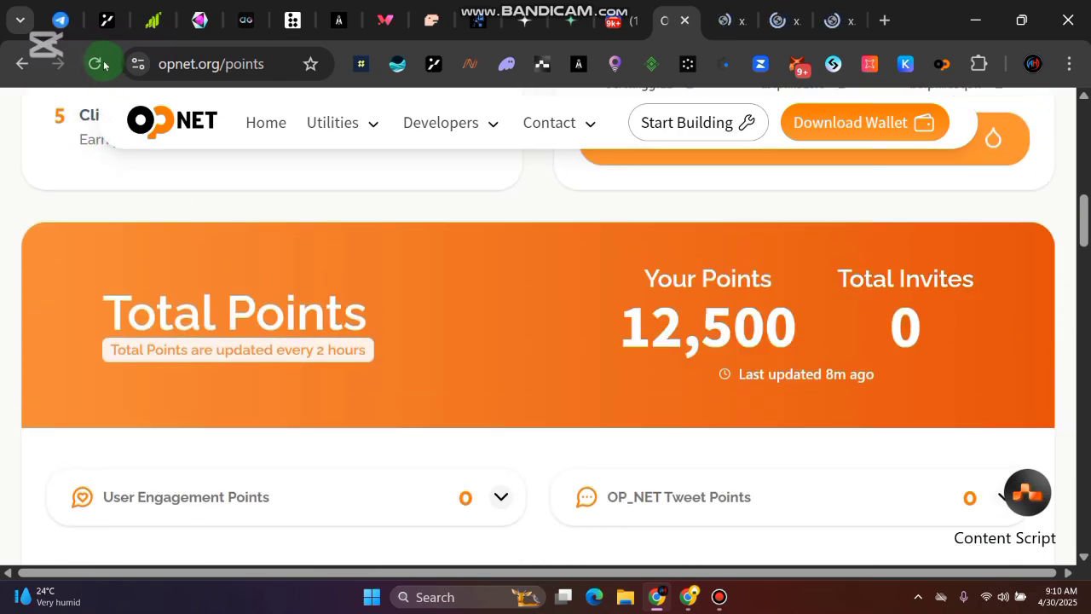
pyautogui.click(95, 66)
pyautogui.click(672, 193)
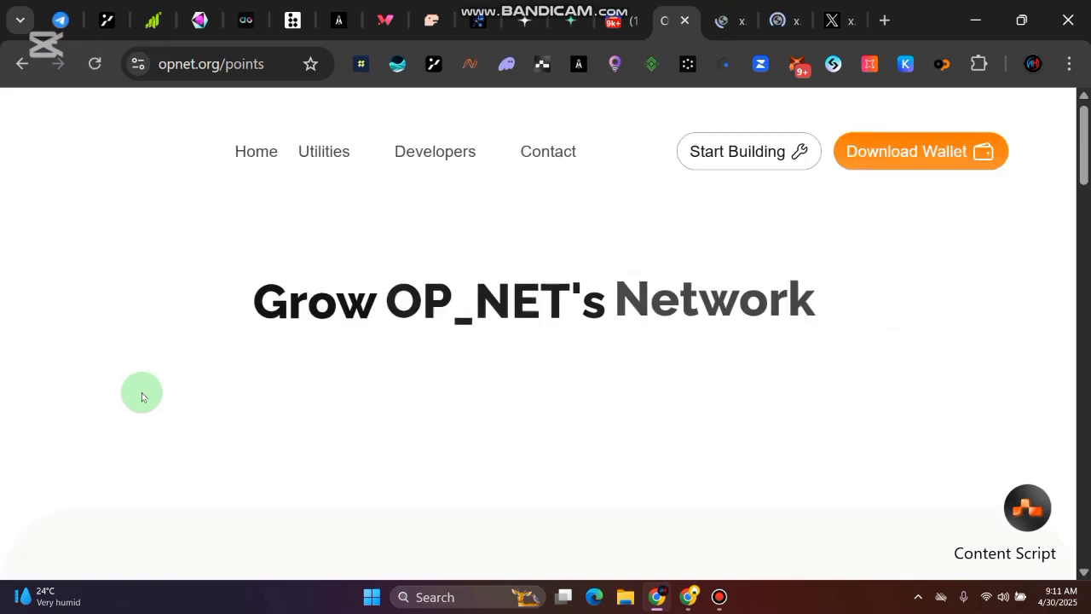
pyautogui.scroll(-6, 1082, 277)
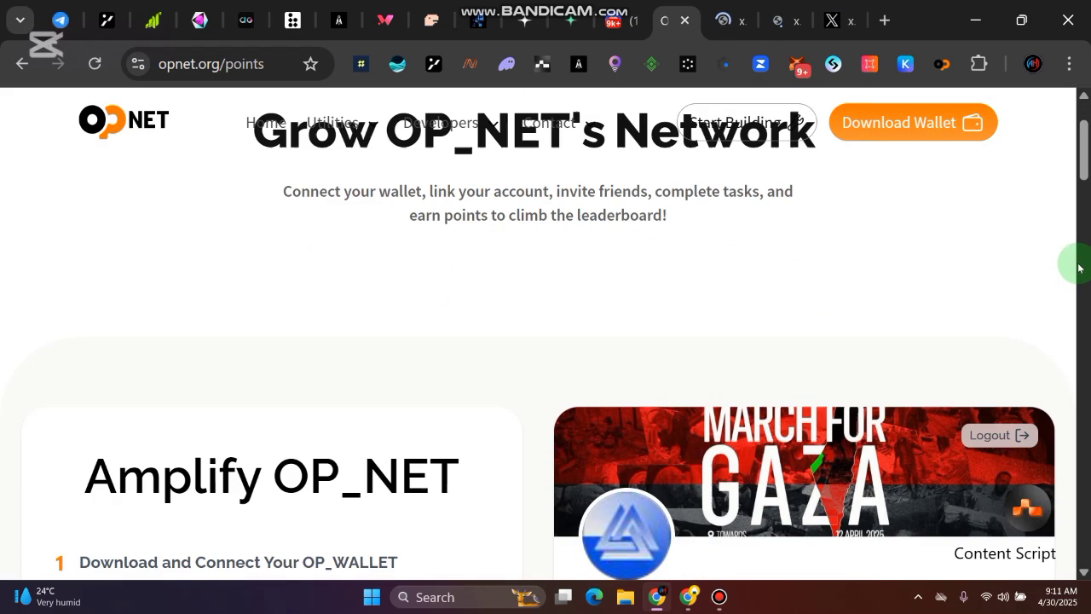
pyautogui.scroll(-2, 1087, 272)
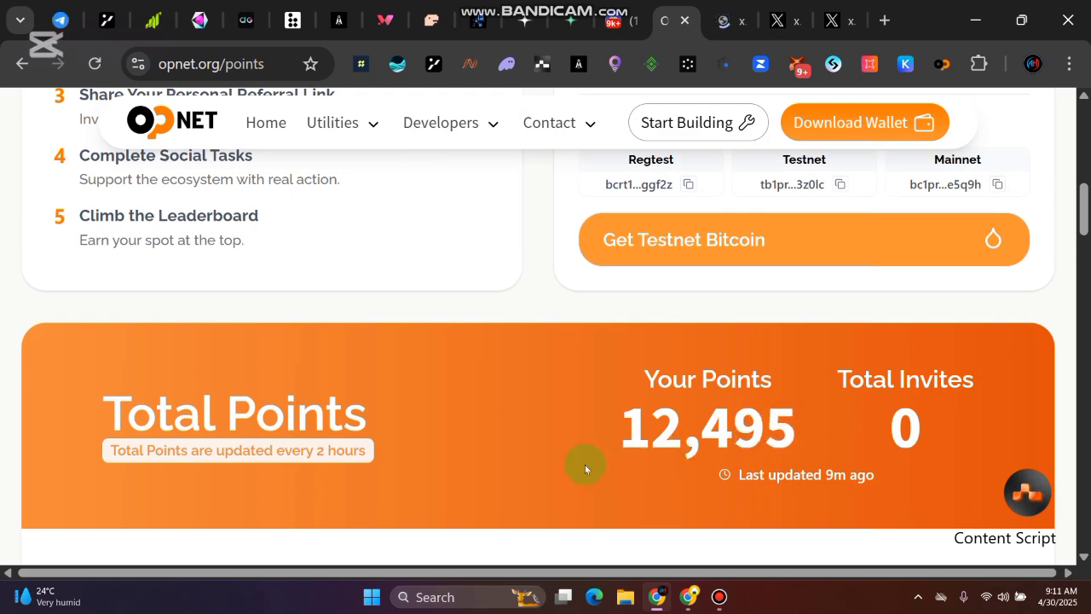
pyautogui.doubleClick(682, 439)
pyautogui.click(804, 426)
# - Browse the Seasonal Tasks cards on the reloaded page and go back to the Total Points section
pyautogui.scroll(-10, 1082, 366)
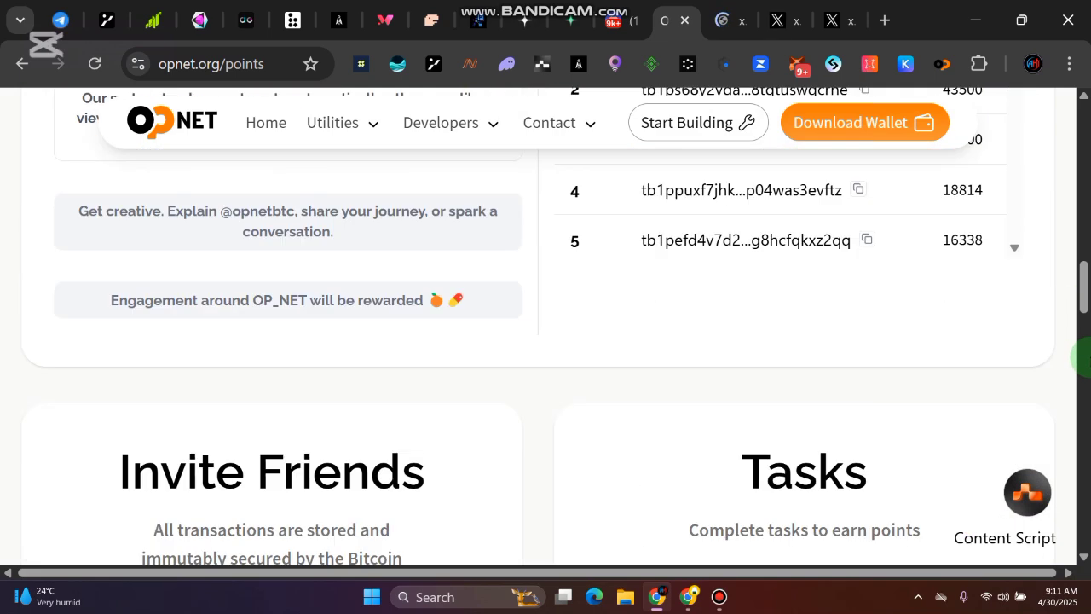
pyautogui.scroll(-5, 234, 457)
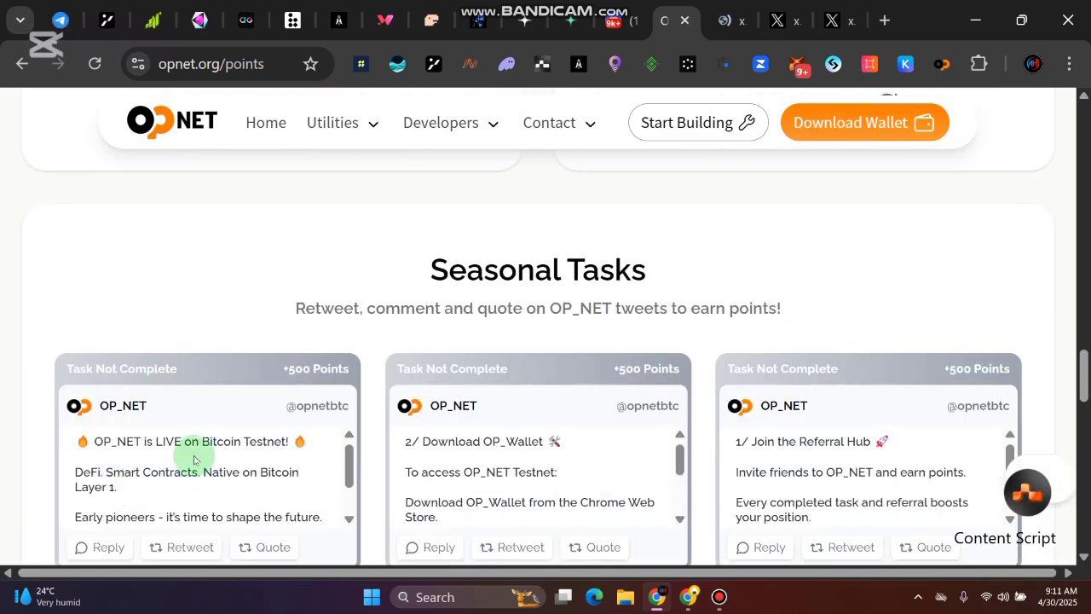
pyautogui.scroll(-1, 295, 457)
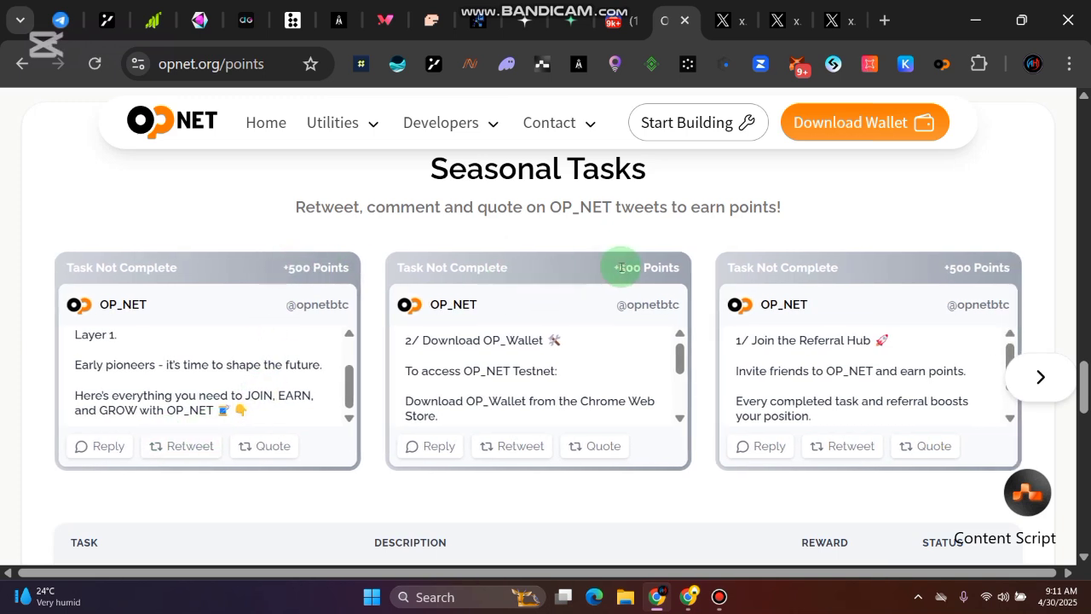
pyautogui.click(1037, 390)
pyautogui.click(1037, 391)
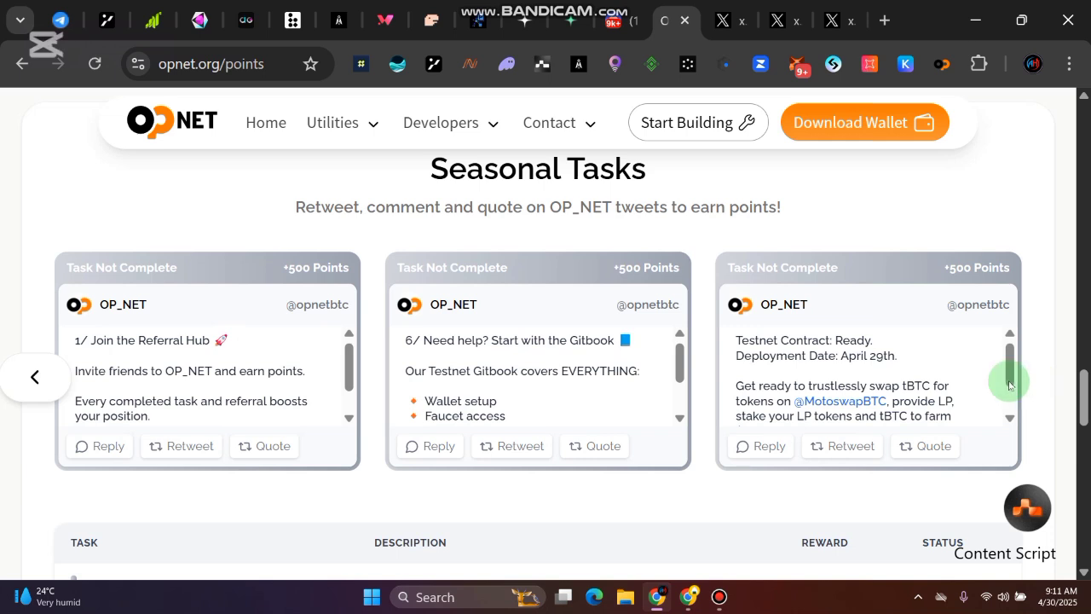
pyautogui.click(23, 386)
pyautogui.click(21, 384)
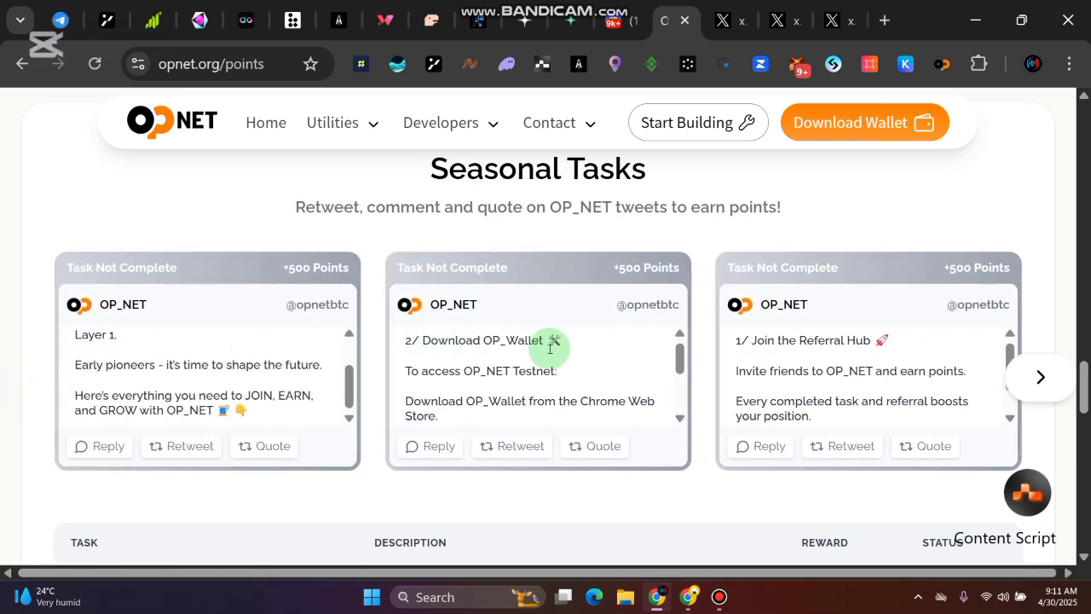
pyautogui.scroll(15, 350, 295)
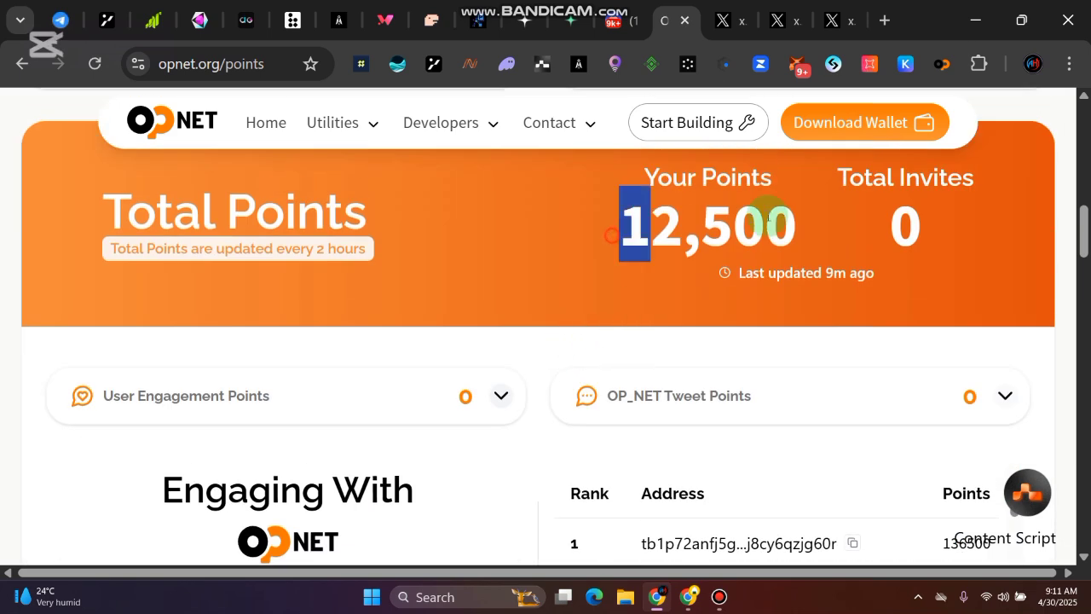
# - Switch to the quote post page on X, dismiss the composer without posting and open the account's own profile
pyautogui.moveTo(767, 218); pyautogui.dragTo(764, 223)
pyautogui.click(742, 176)
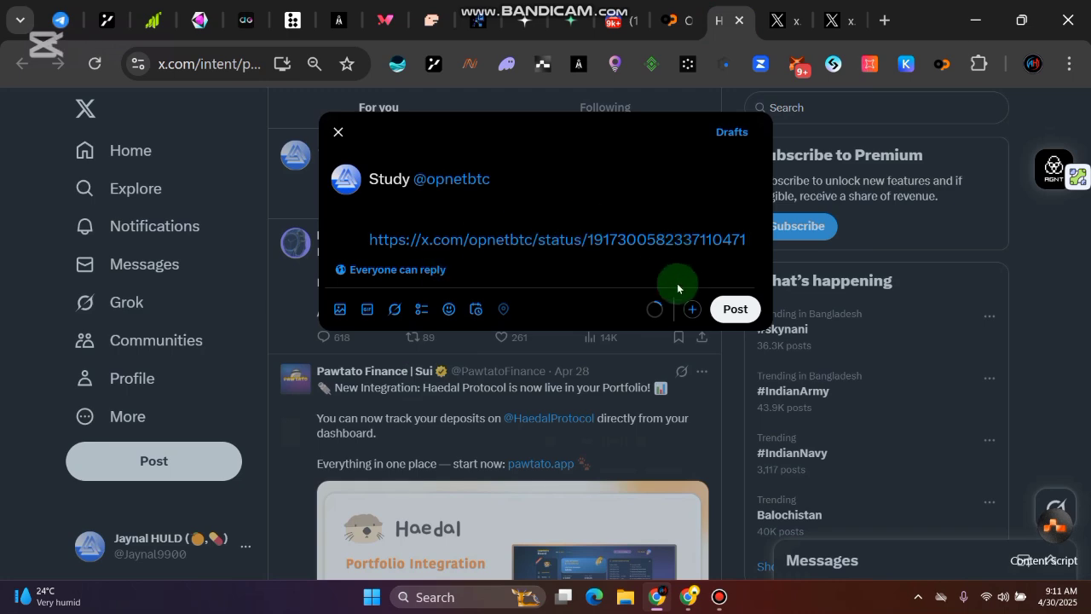
pyautogui.click(346, 141)
pyautogui.click(130, 392)
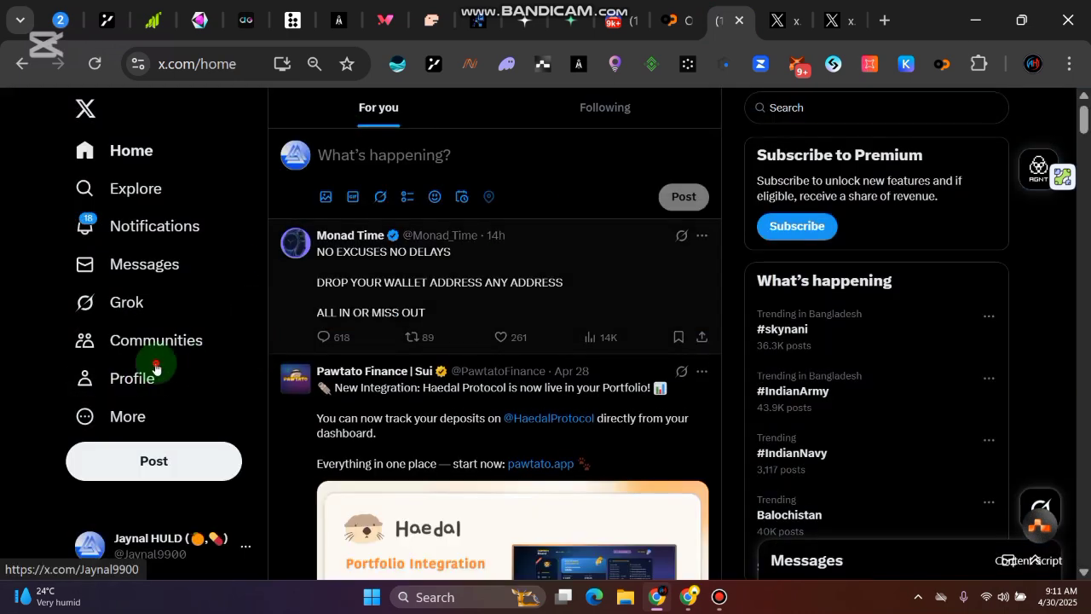
pyautogui.click(147, 371)
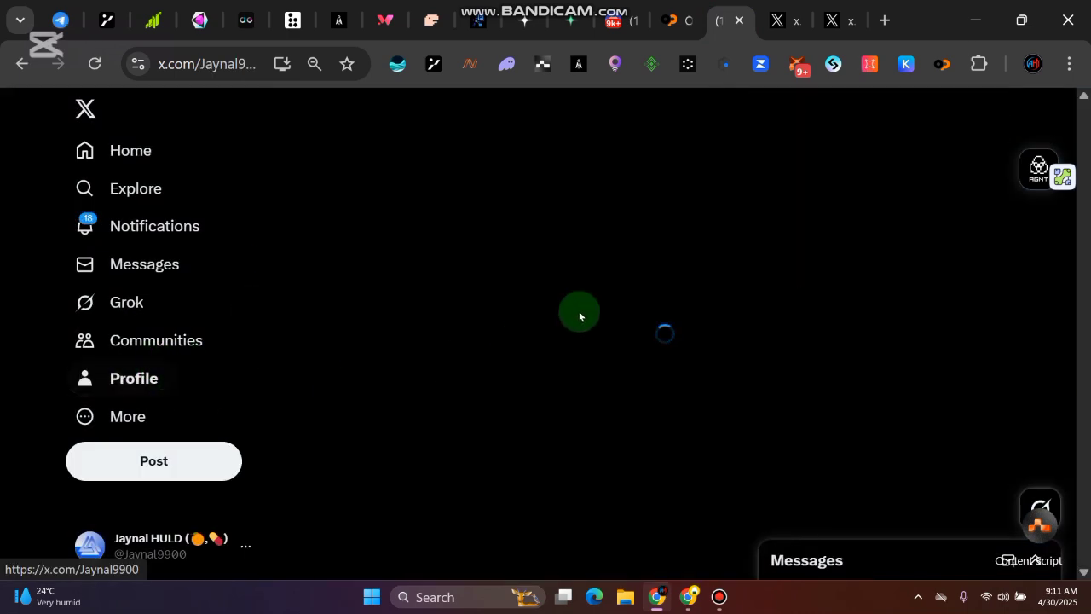
# - Undo the repost of the R2 Community "R2 Testnet is NOW LIVE" post on the profile
pyautogui.scroll(-3, 600, 316)
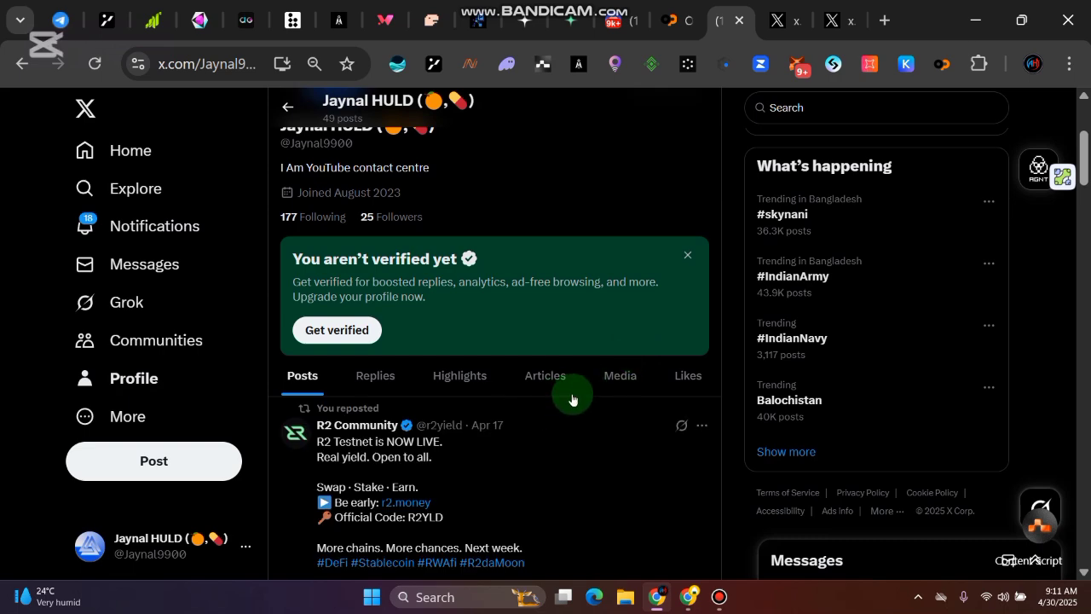
pyautogui.scroll(-8, 571, 398)
pyautogui.scroll(3, 497, 400)
pyautogui.click(426, 404)
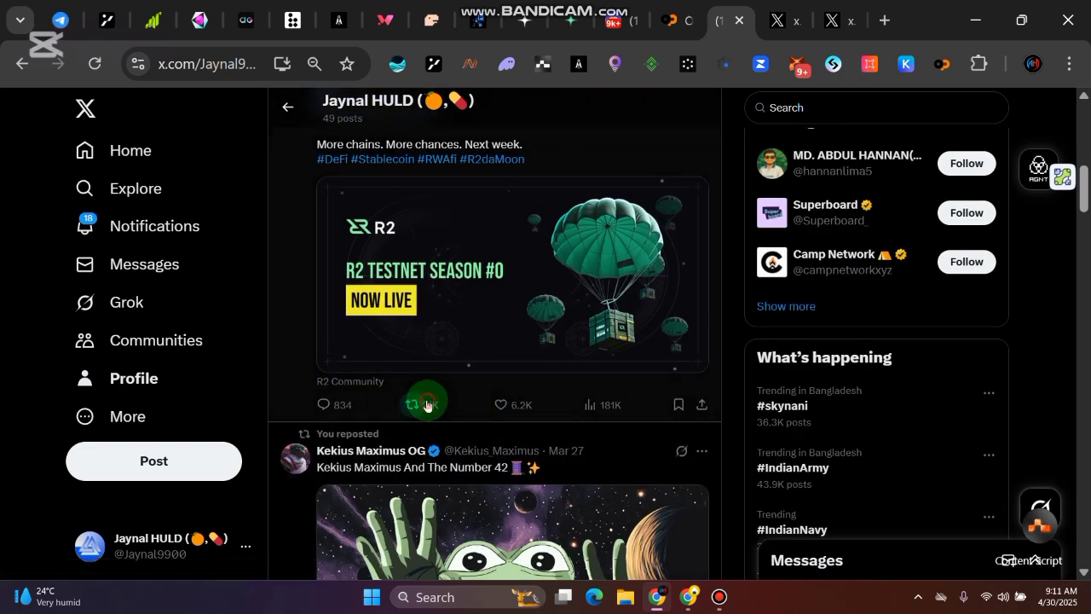
pyautogui.click(373, 415)
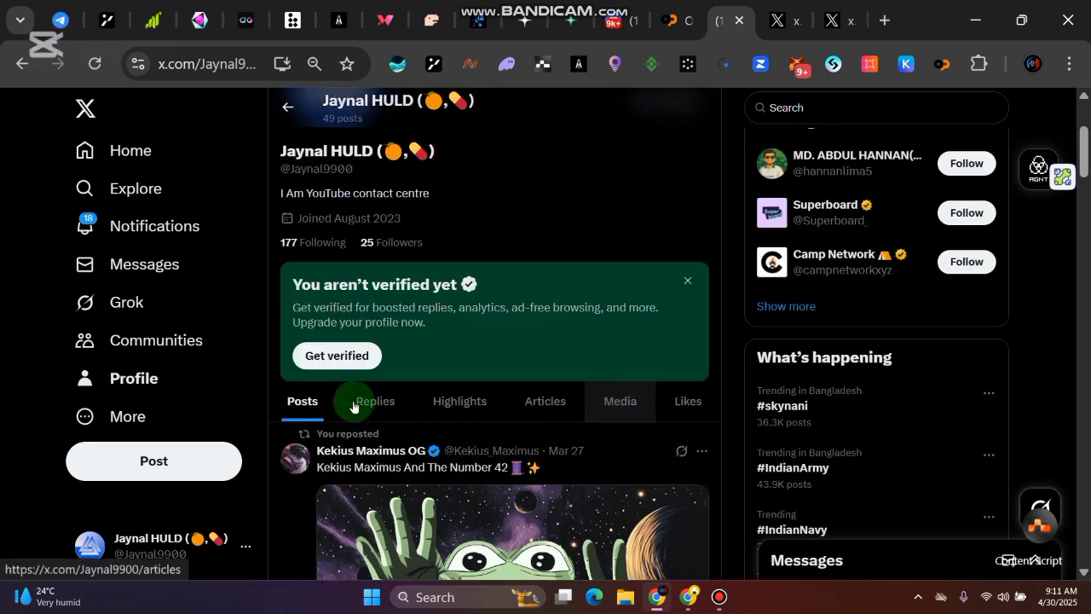
# - Undo the repost of the "Kekius Maximus And The Number 42" post and look over the reposts below it
pyautogui.scroll(-4, 654, 404)
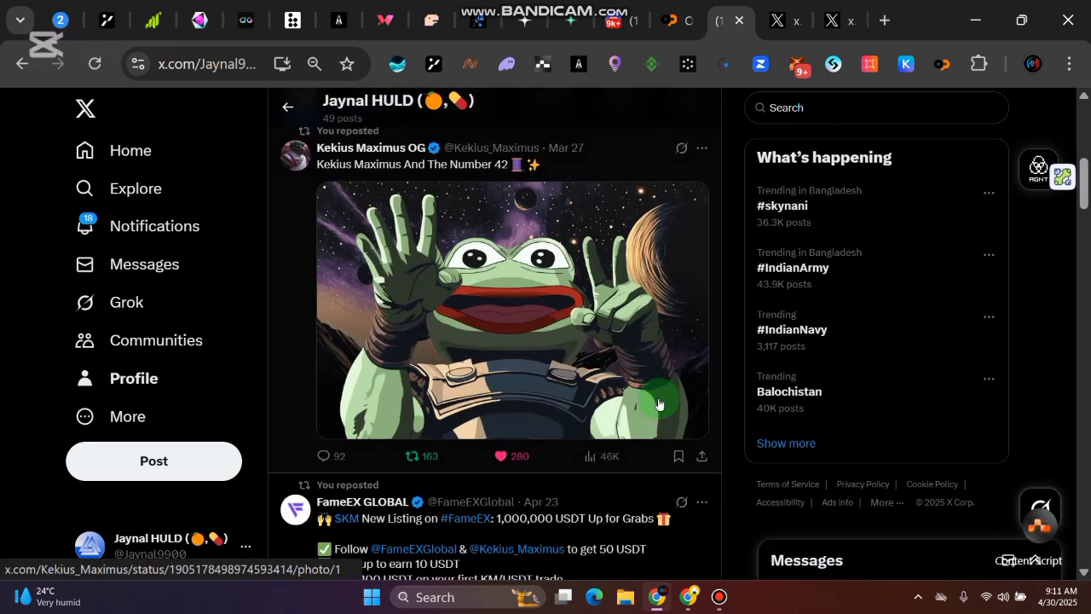
pyautogui.click(417, 456)
pyautogui.click(408, 463)
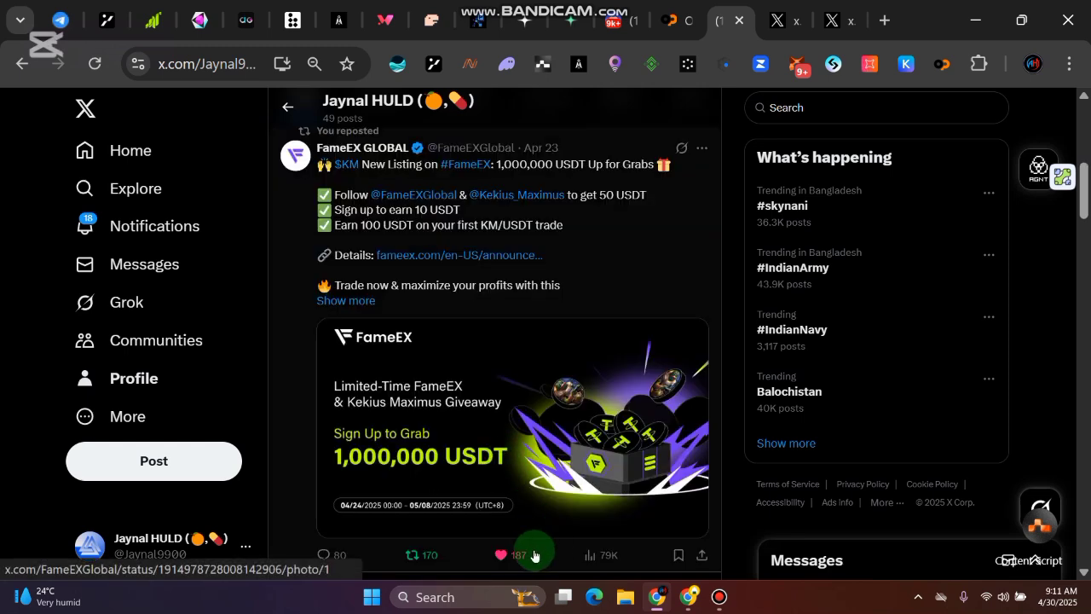
pyautogui.scroll(-4, 651, 429)
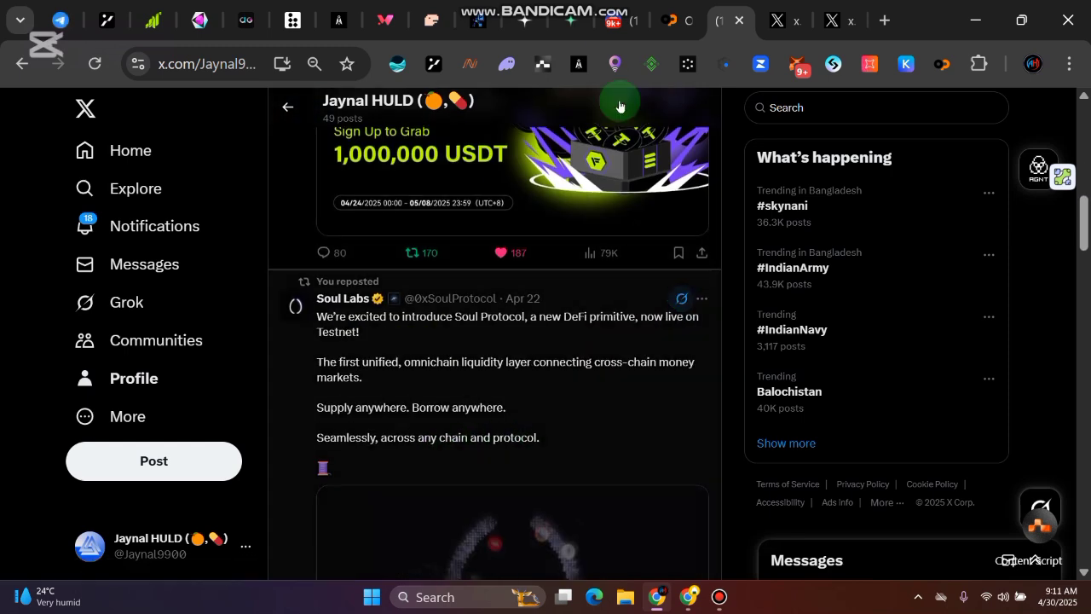
# - Return to the OP_NET points page and copy the referral code from the Invite Friends section
pyautogui.click(668, 20)
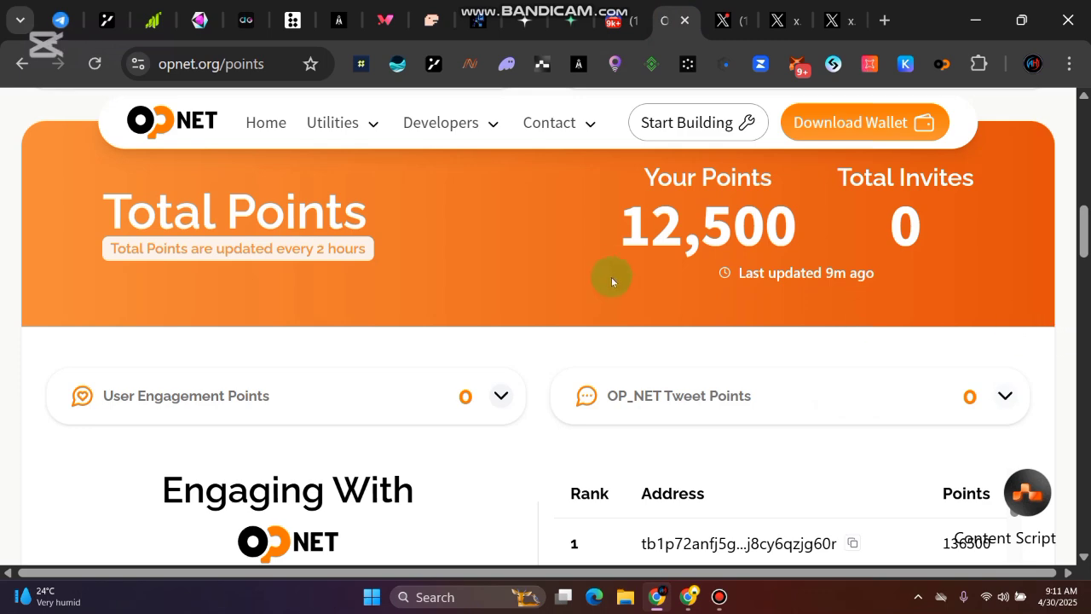
pyautogui.moveTo(612, 230); pyautogui.dragTo(791, 226)
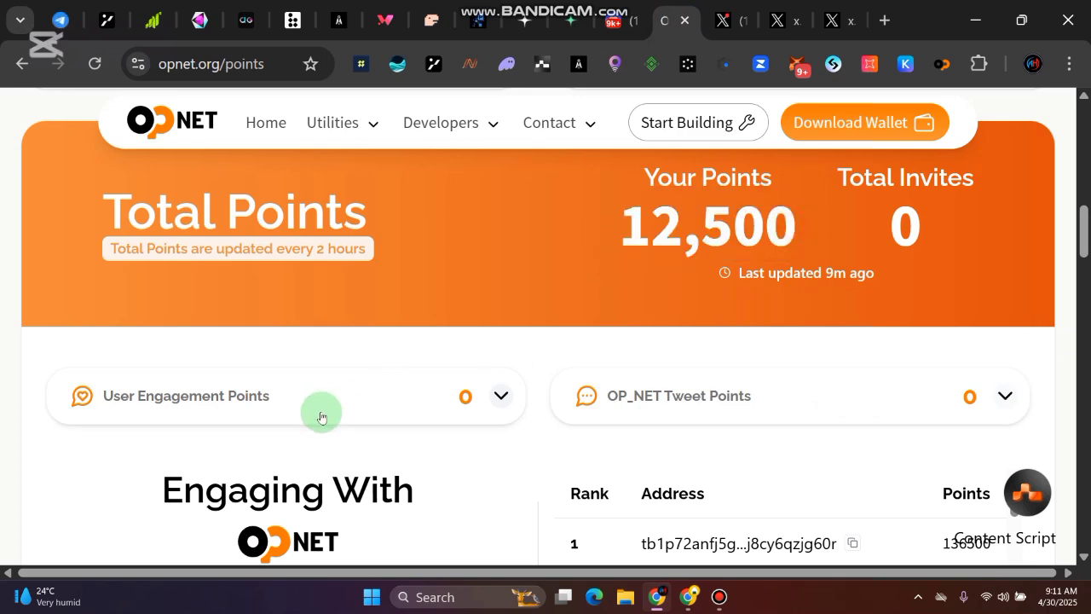
pyautogui.scroll(-8, 322, 416)
pyautogui.scroll(-3, 320, 475)
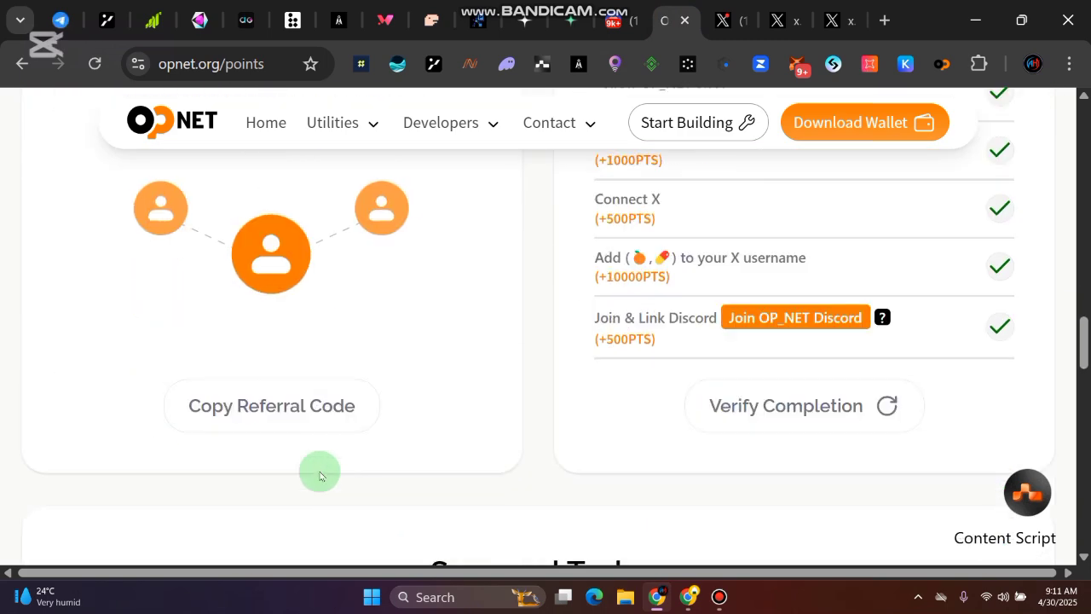
pyautogui.click(245, 414)
# - Read the Invite Friends description and look over the Seasonal Tasks section down to the invite task table
pyautogui.scroll(4, 441, 442)
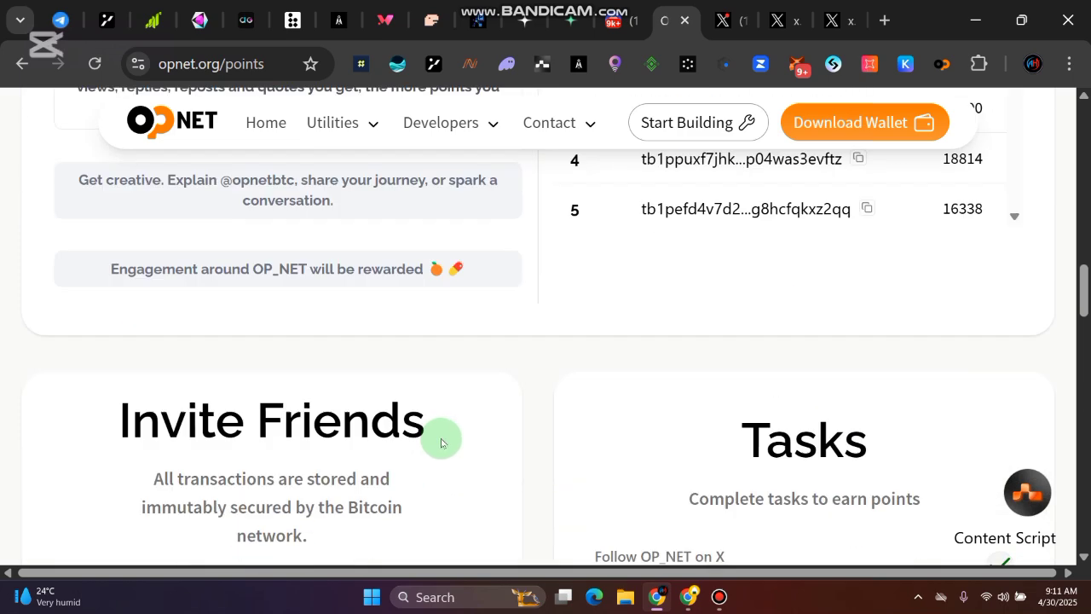
pyautogui.scroll(-3, 455, 419)
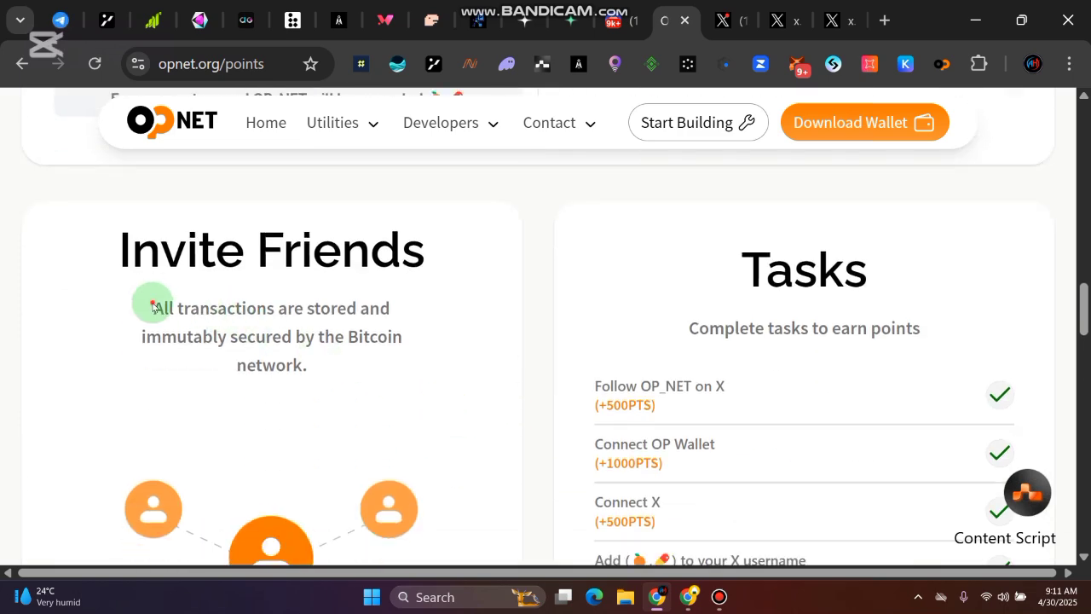
pyautogui.moveTo(153, 306); pyautogui.dragTo(360, 384)
pyautogui.click(366, 393)
pyautogui.scroll(-7, 478, 427)
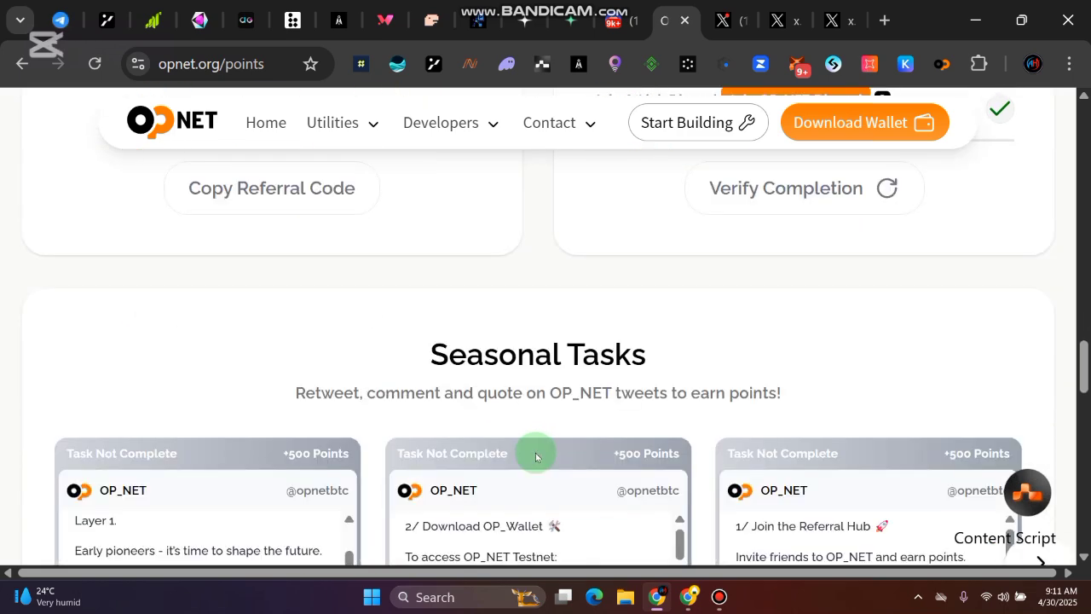
pyautogui.scroll(-1, 535, 457)
pyautogui.scroll(-2, 635, 470)
pyautogui.scroll(-5, 10, 444)
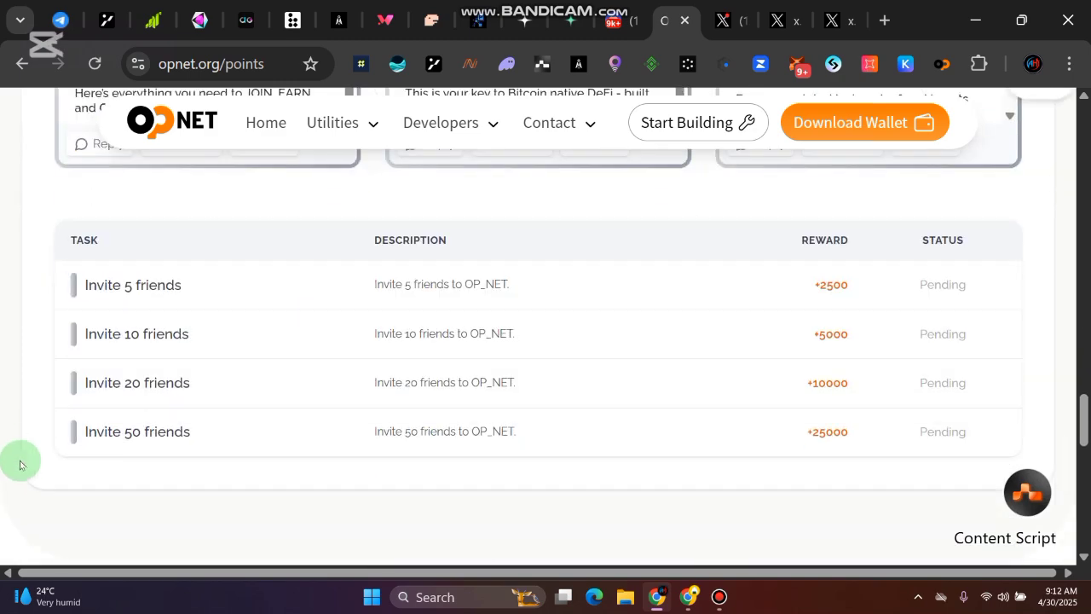
pyautogui.scroll(10, 18, 482)
pyautogui.scroll(-5, 18, 481)
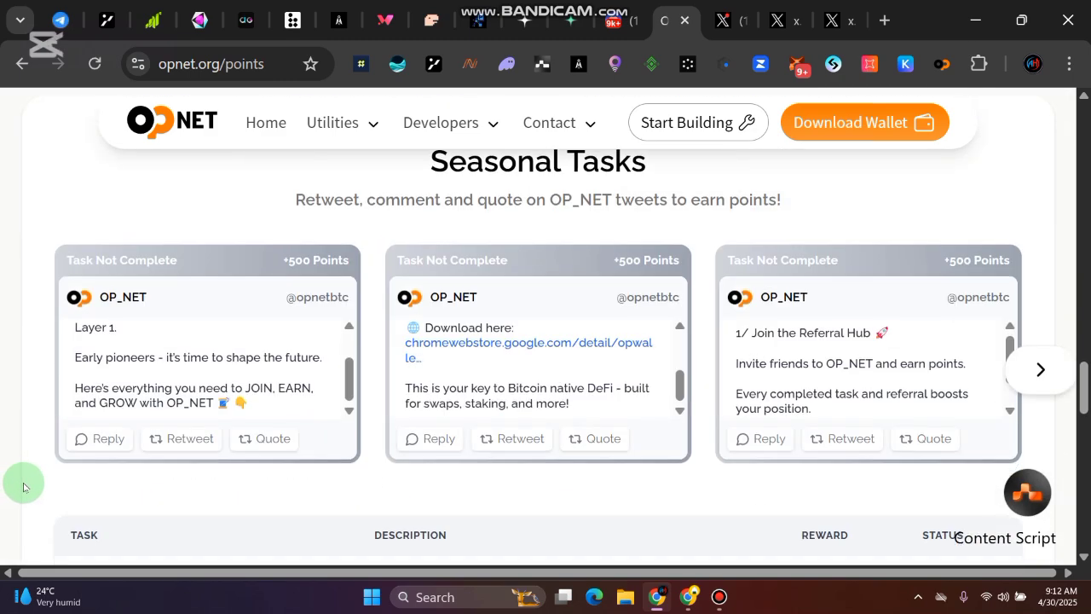
pyautogui.scroll(-5, 18, 481)
pyautogui.scroll(1, 110, 320)
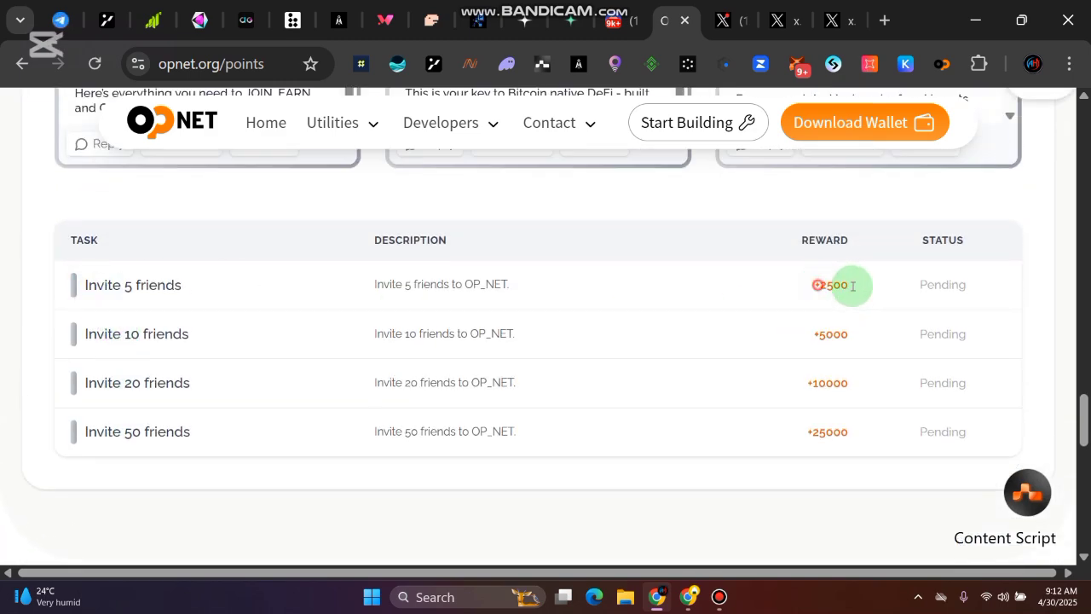
# - Examine the rewards for inviting 5, 10, 20 and 50 friends in the invite task table
pyautogui.moveTo(852, 286); pyautogui.dragTo(814, 285)
pyautogui.moveTo(93, 333); pyautogui.dragTo(189, 334)
pyautogui.moveTo(852, 334); pyautogui.dragTo(814, 333)
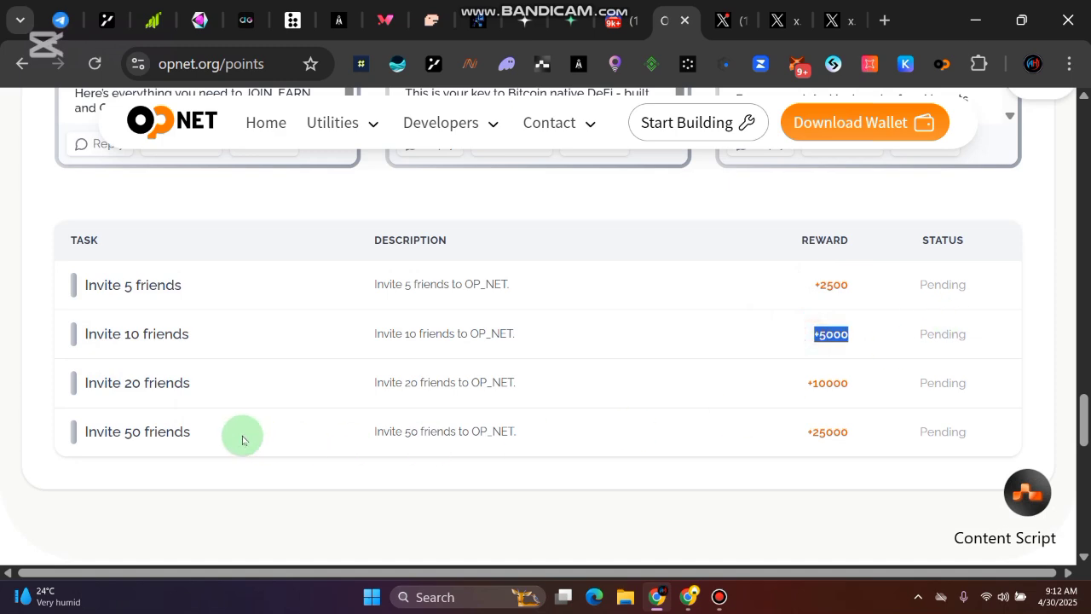
pyautogui.moveTo(115, 382); pyautogui.dragTo(933, 382)
pyautogui.click(105, 436)
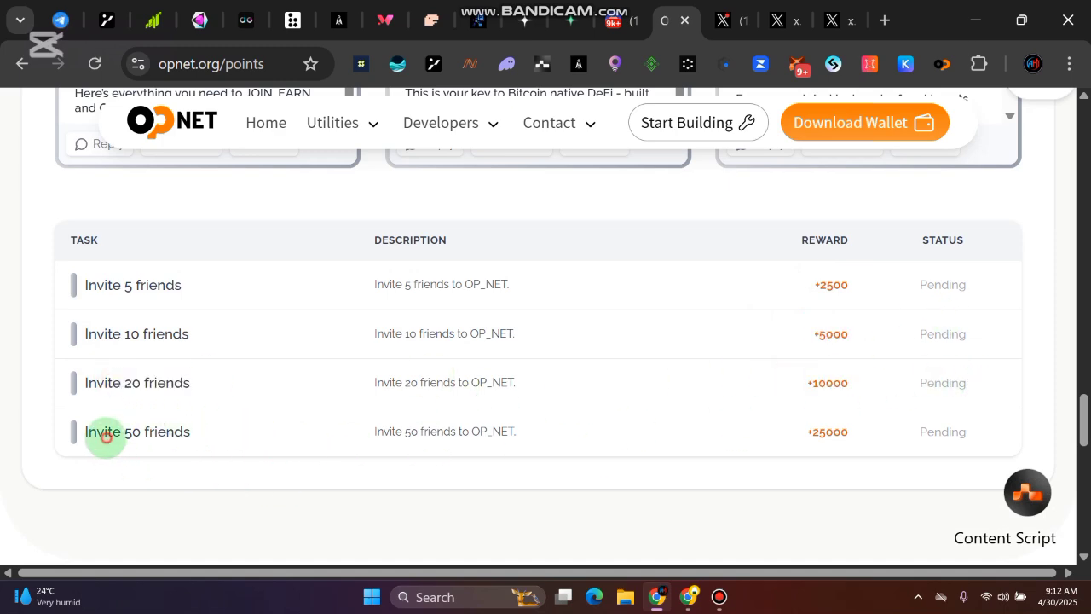
pyautogui.moveTo(106, 436); pyautogui.dragTo(872, 449)
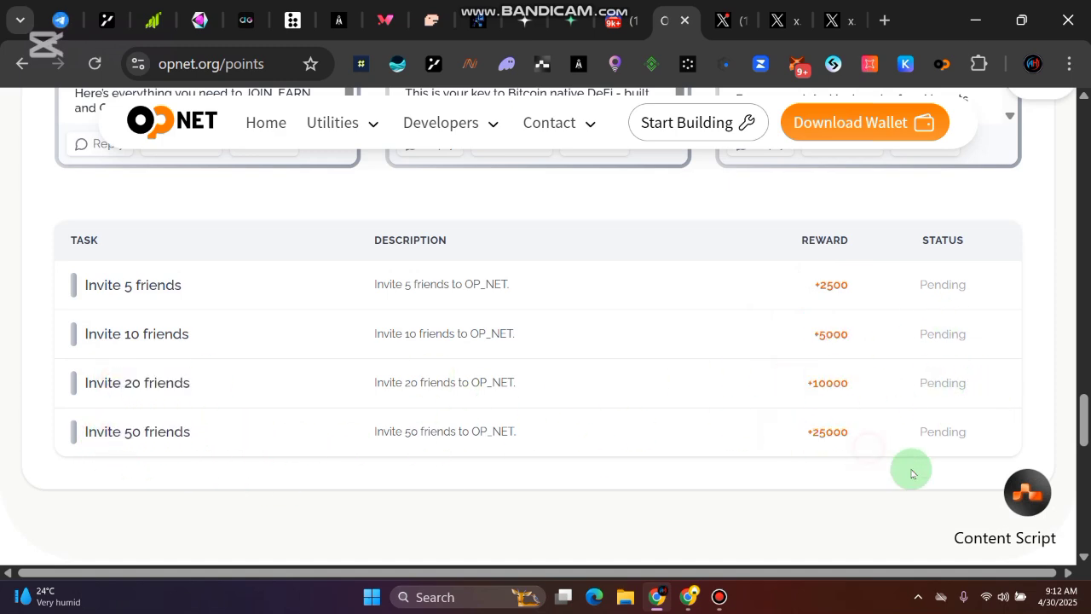
pyautogui.scroll(1, 937, 401)
pyautogui.scroll(-2, 966, 455)
# - Go back up the points page and review the Amplify OP_NET instructions and the connected account card
pyautogui.scroll(10, 1075, 352)
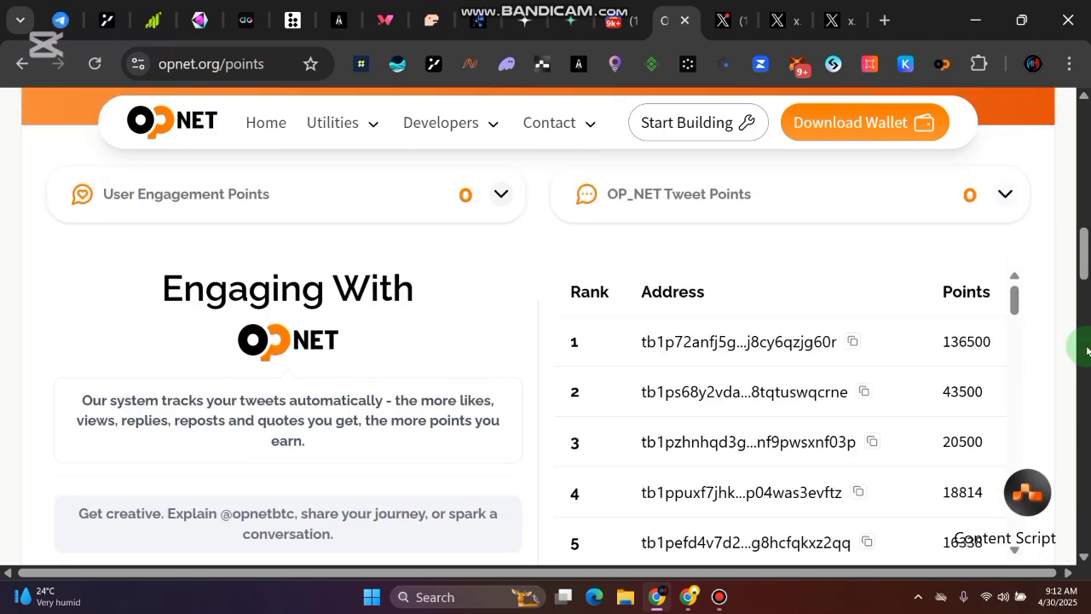
pyautogui.scroll(6, 1079, 310)
pyautogui.scroll(3, 1079, 309)
pyautogui.scroll(-2, 684, 389)
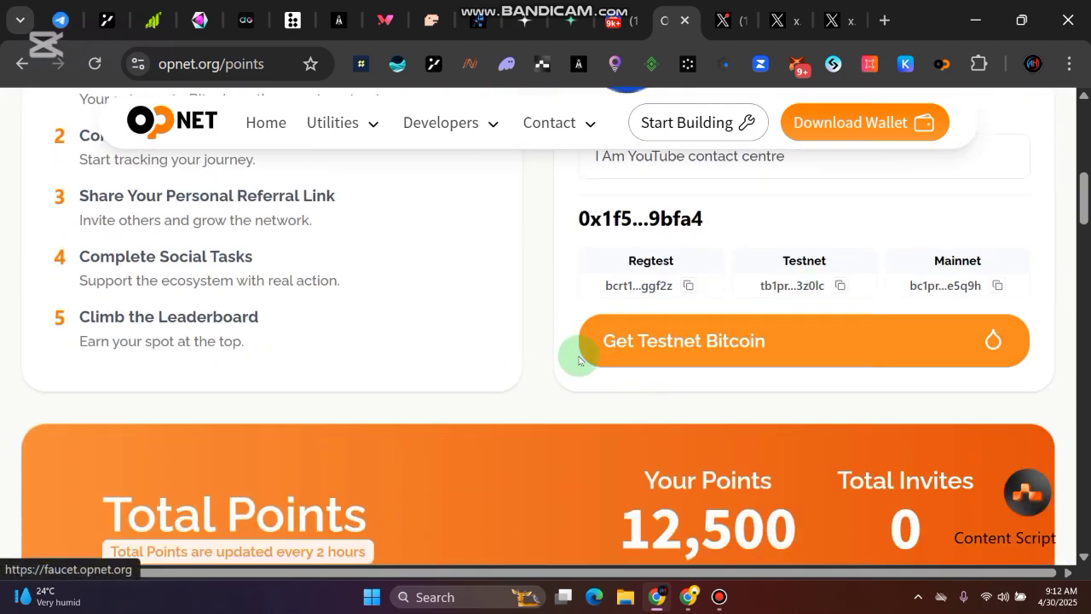
pyautogui.scroll(3, 668, 418)
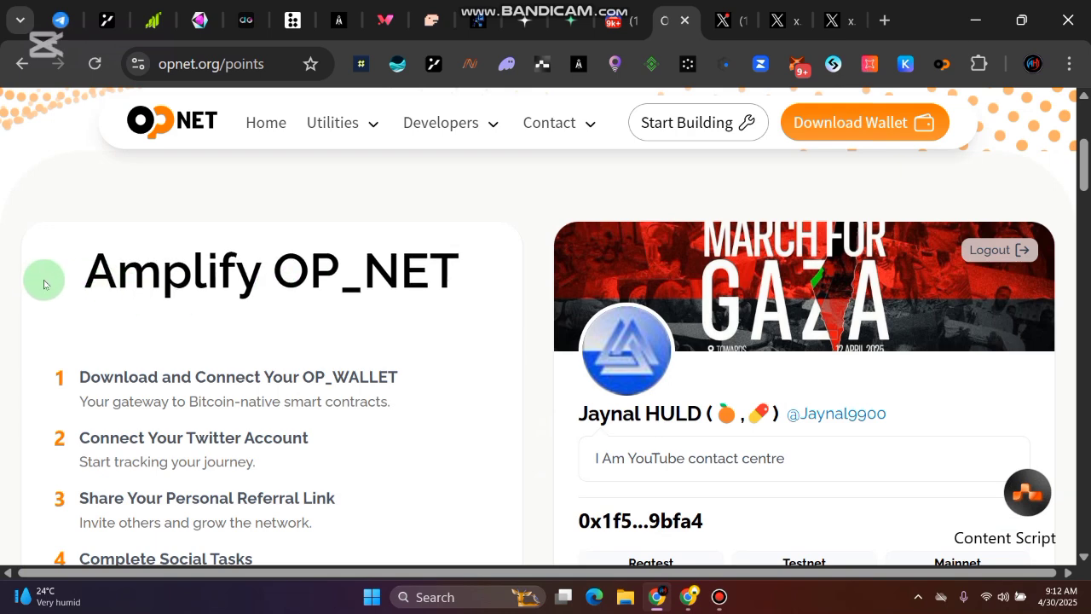
pyautogui.scroll(-3, 576, 398)
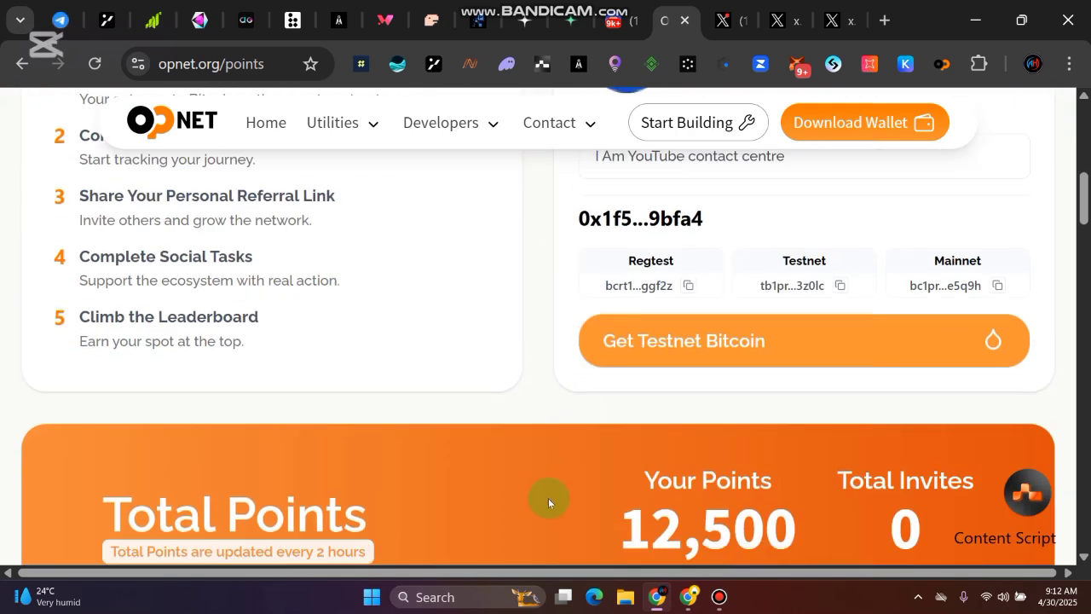
# - Check the Total Points section and return to the Amplify OP_NET heading near the start of the page
pyautogui.moveTo(102, 510); pyautogui.dragTo(377, 512)
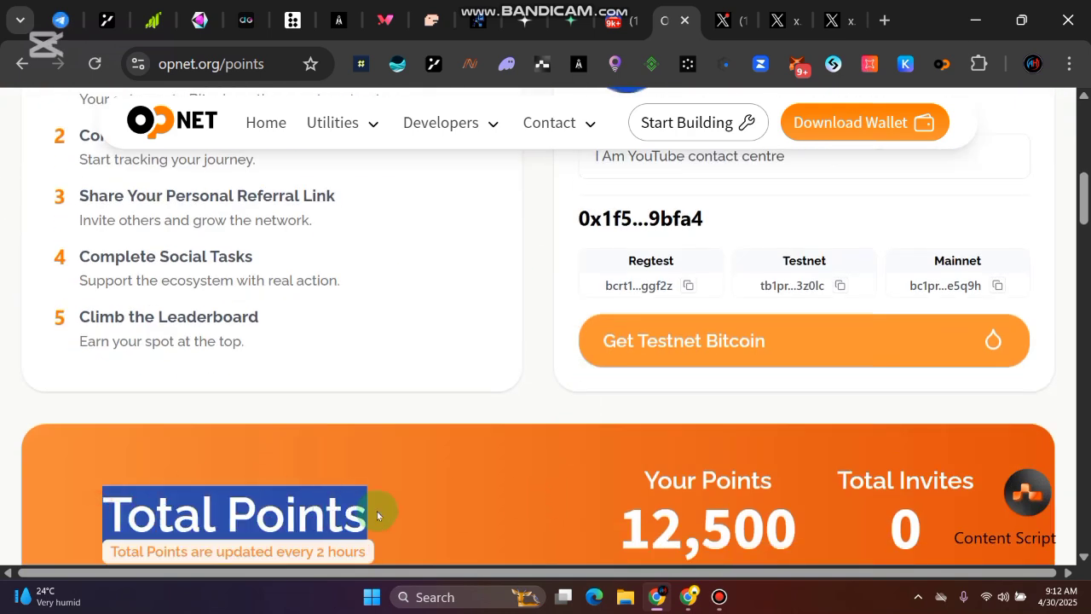
pyautogui.click(384, 503)
pyautogui.scroll(-2, 410, 492)
pyautogui.moveTo(118, 307); pyautogui.dragTo(419, 317)
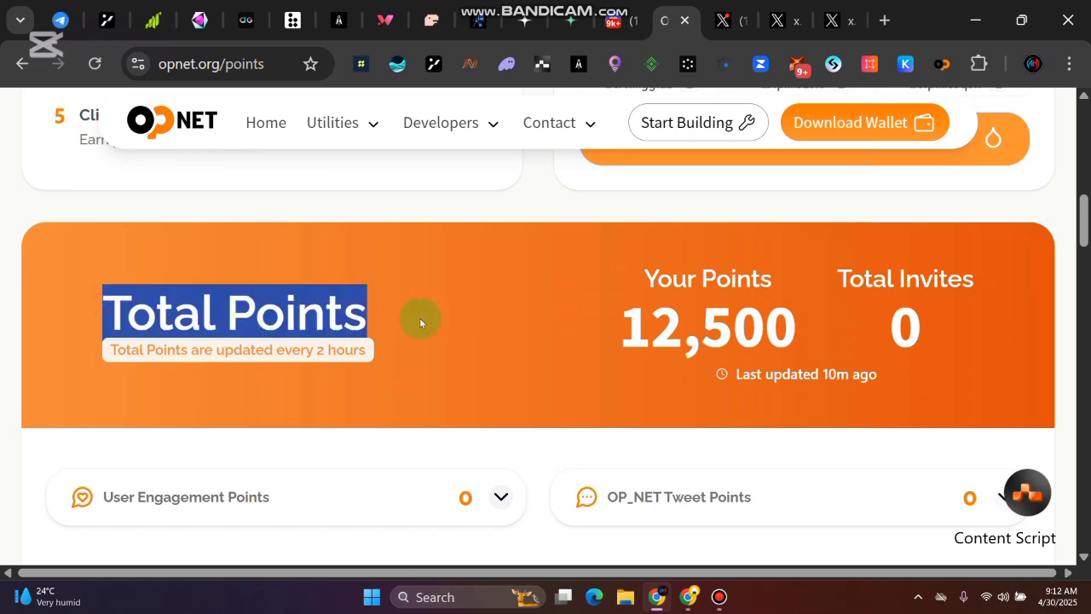
pyautogui.click(420, 319)
pyautogui.scroll(2, 690, 340)
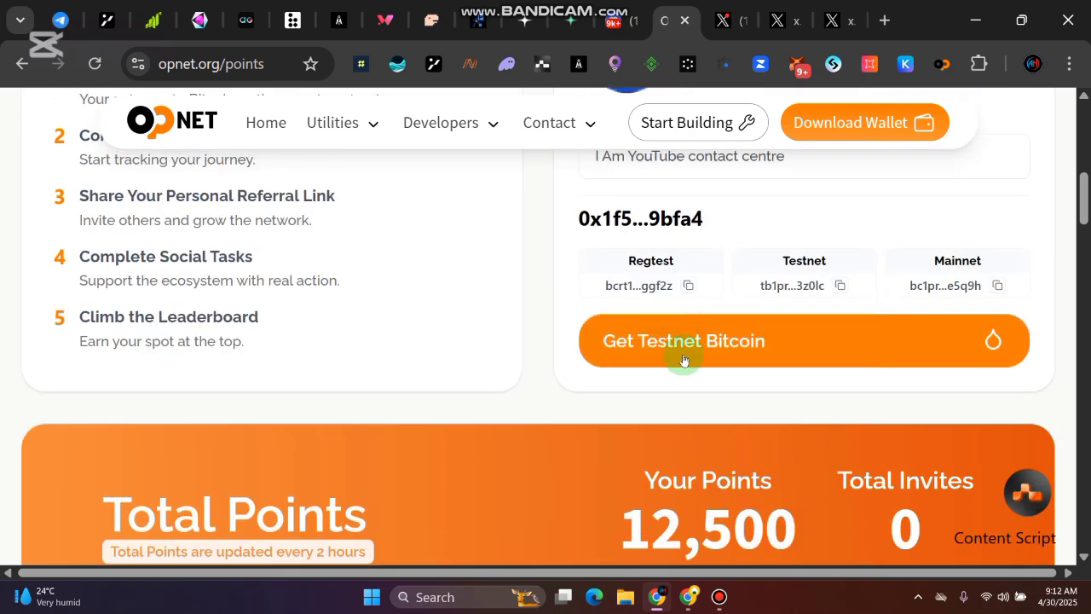
pyautogui.scroll(4, 517, 431)
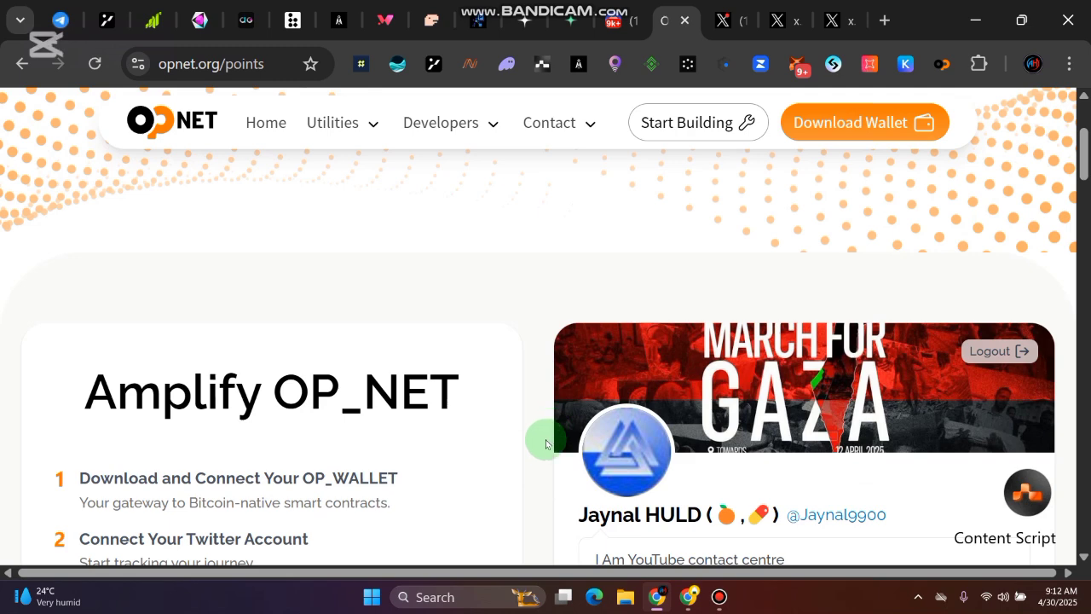
pyautogui.moveTo(42, 385); pyautogui.dragTo(508, 400)
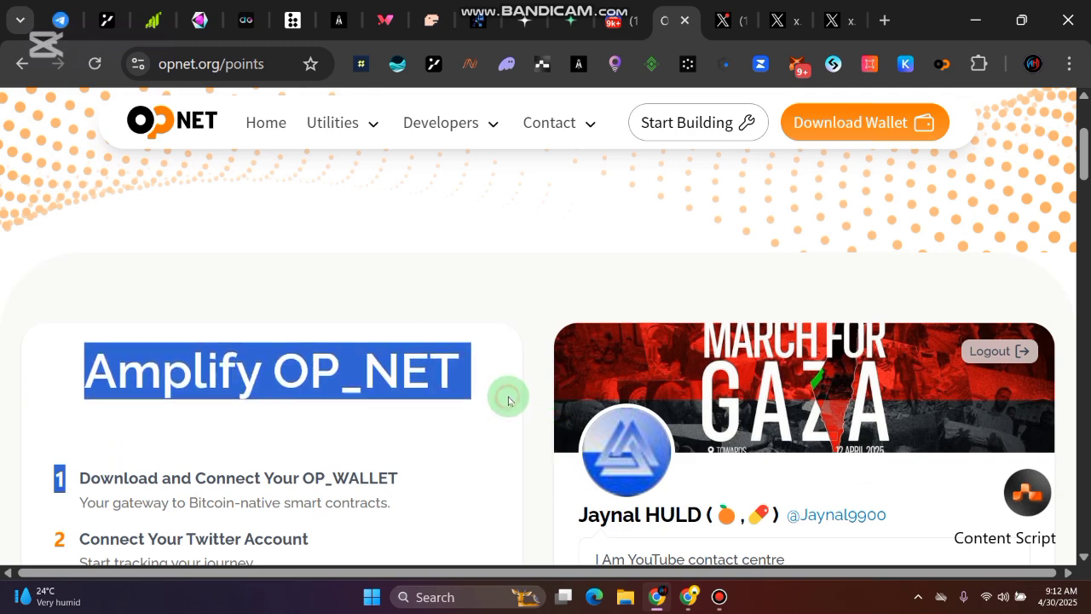
pyautogui.click(508, 400)
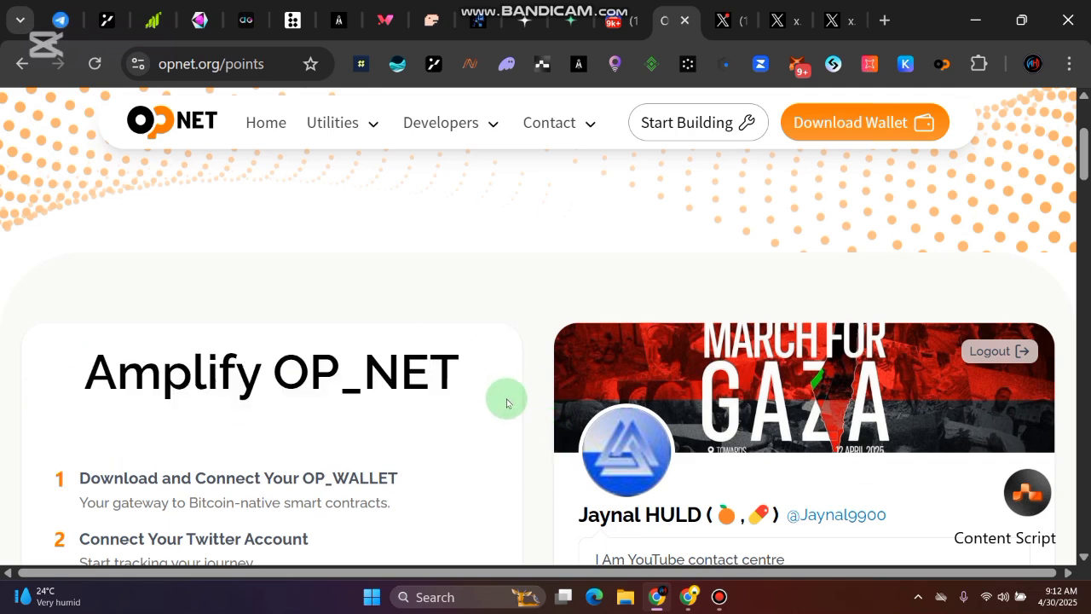